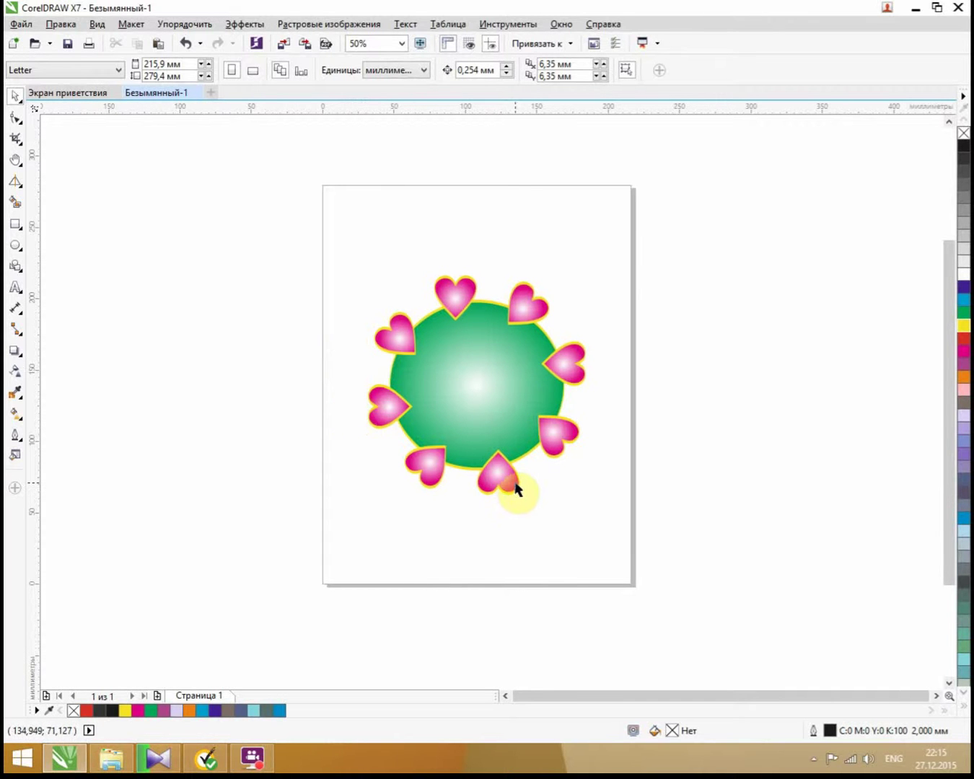
Add a second page and draw a heart from the basic shapes, about 38 by 39 mm, on its upper half
click(158, 697)
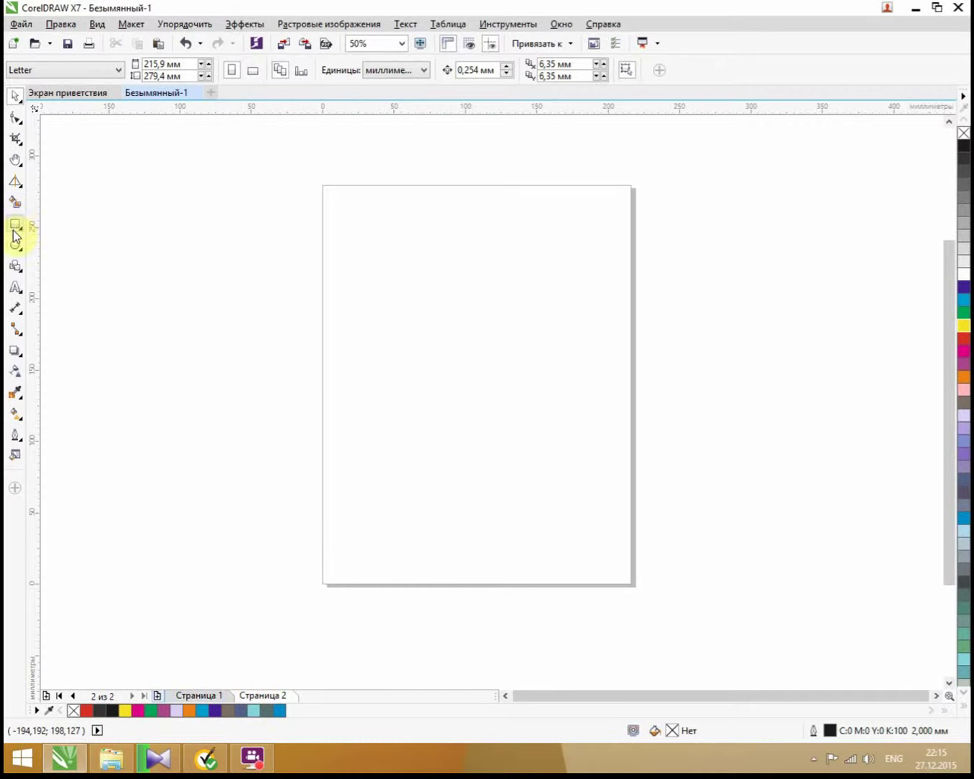
click(16, 268)
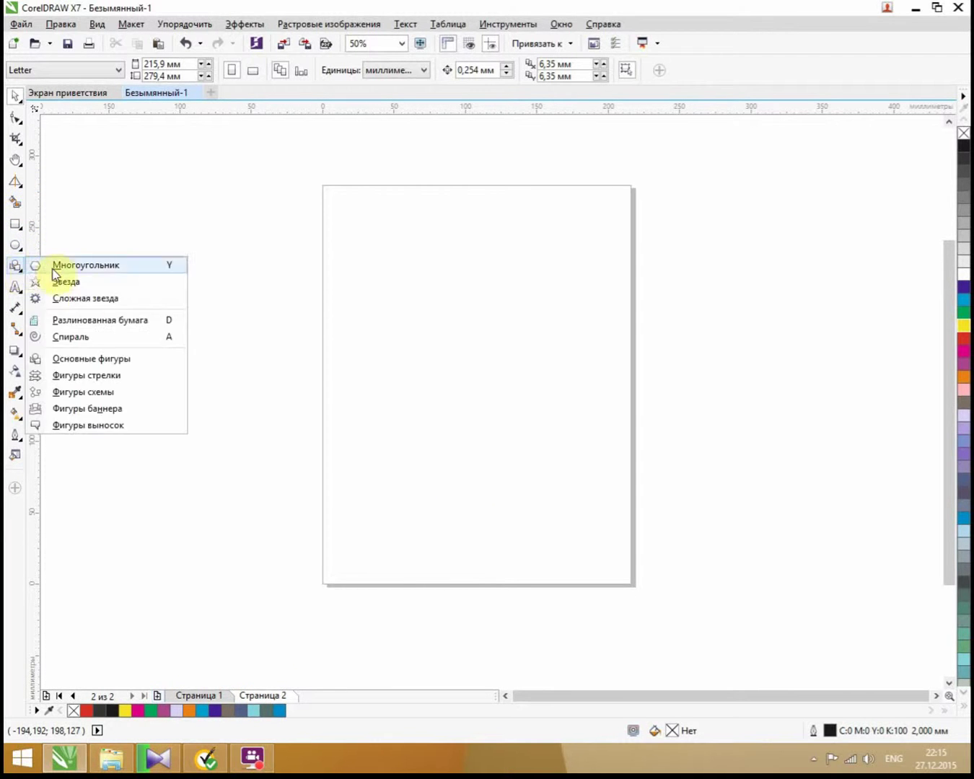
click(92, 359)
click(393, 70)
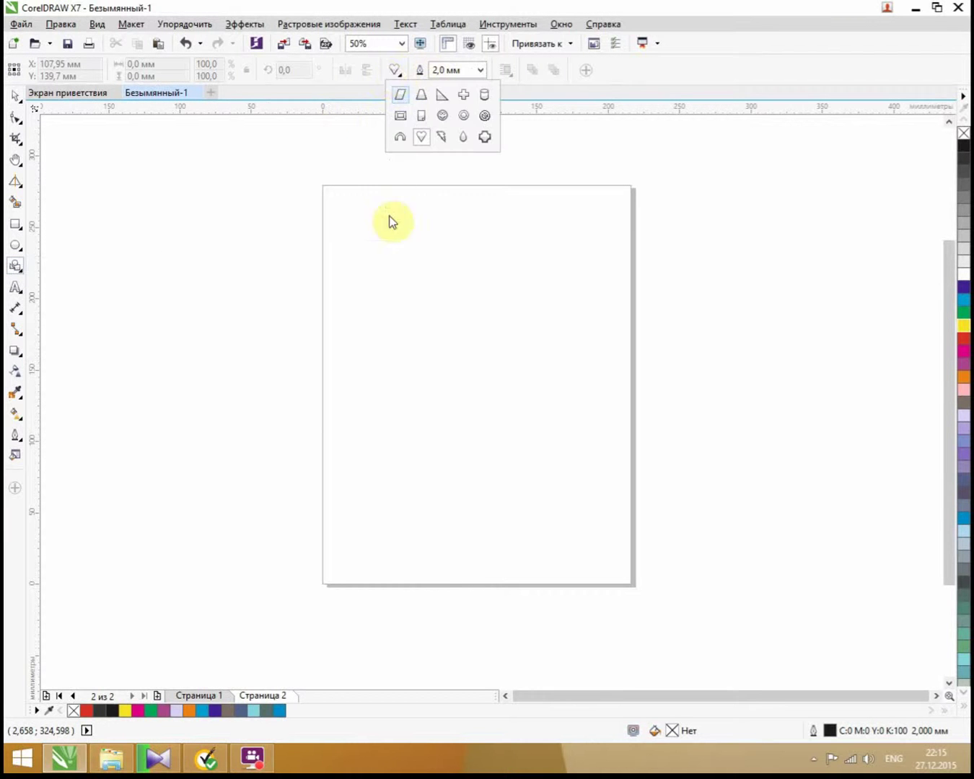
click(394, 70)
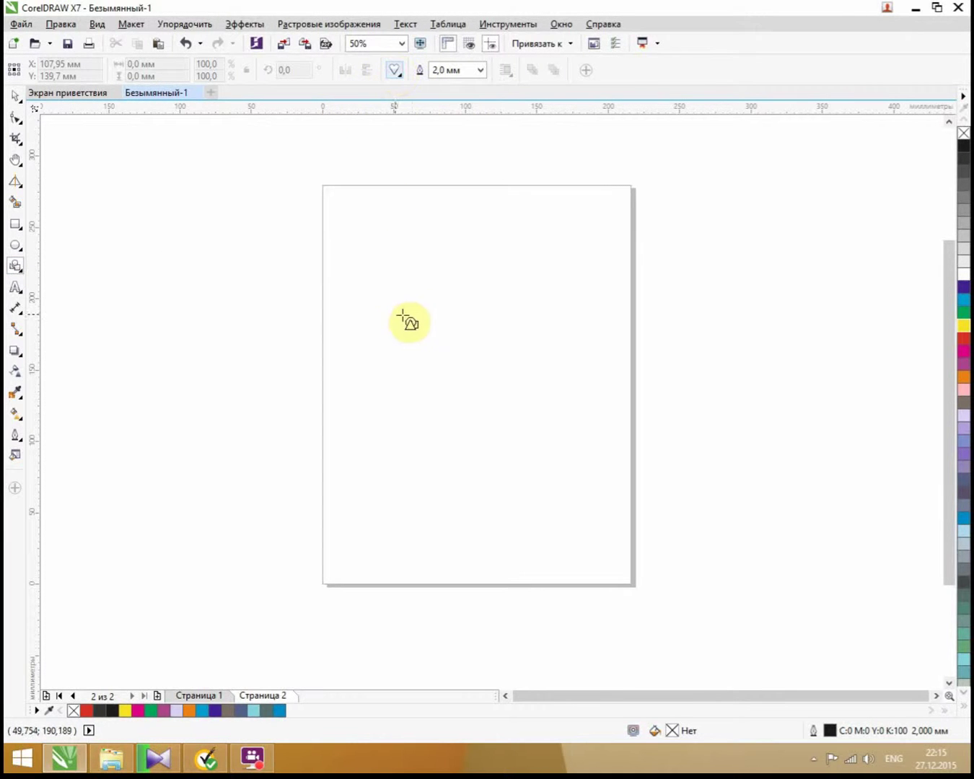
drag(404, 267, 465, 330)
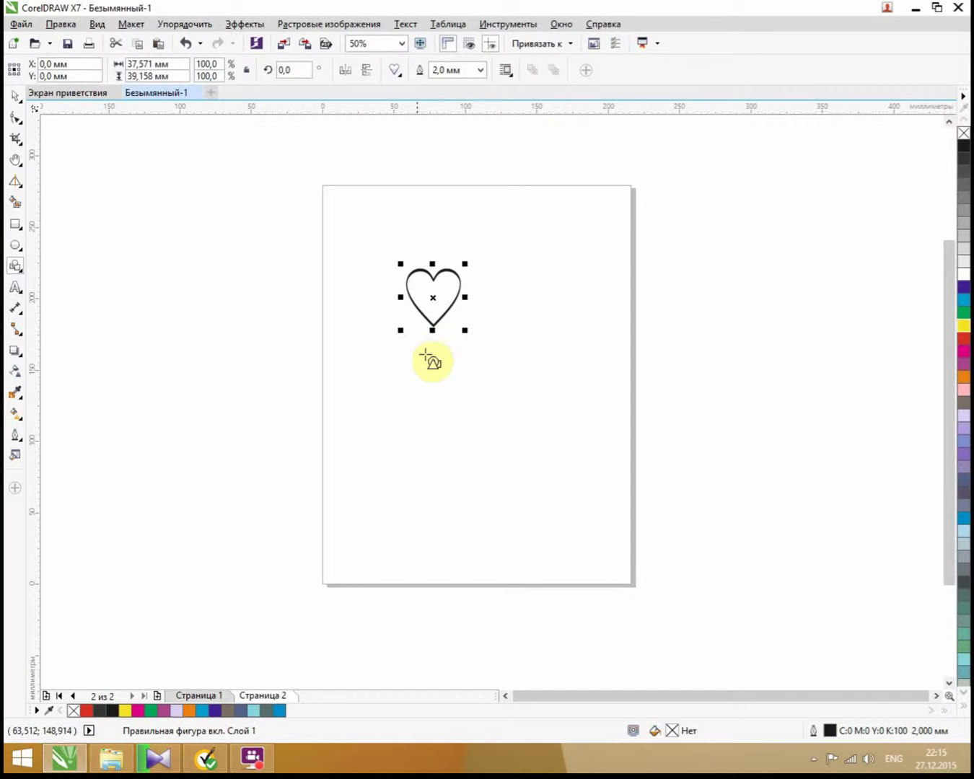
Set the heart's outline width to 0.1 mm
click(480, 70)
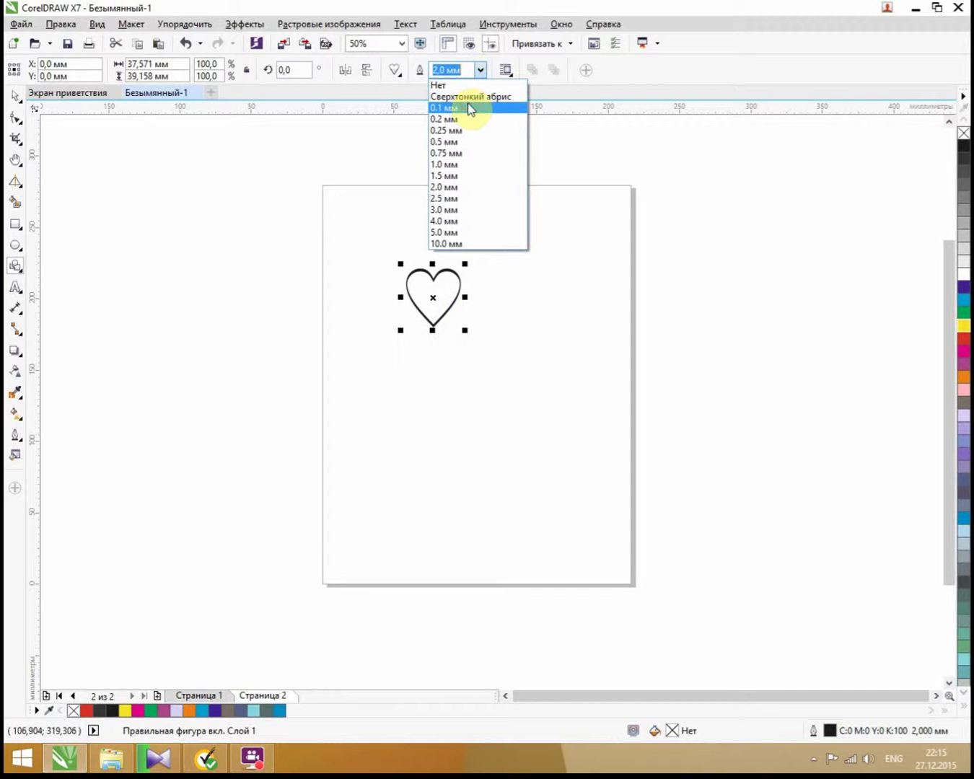
click(469, 108)
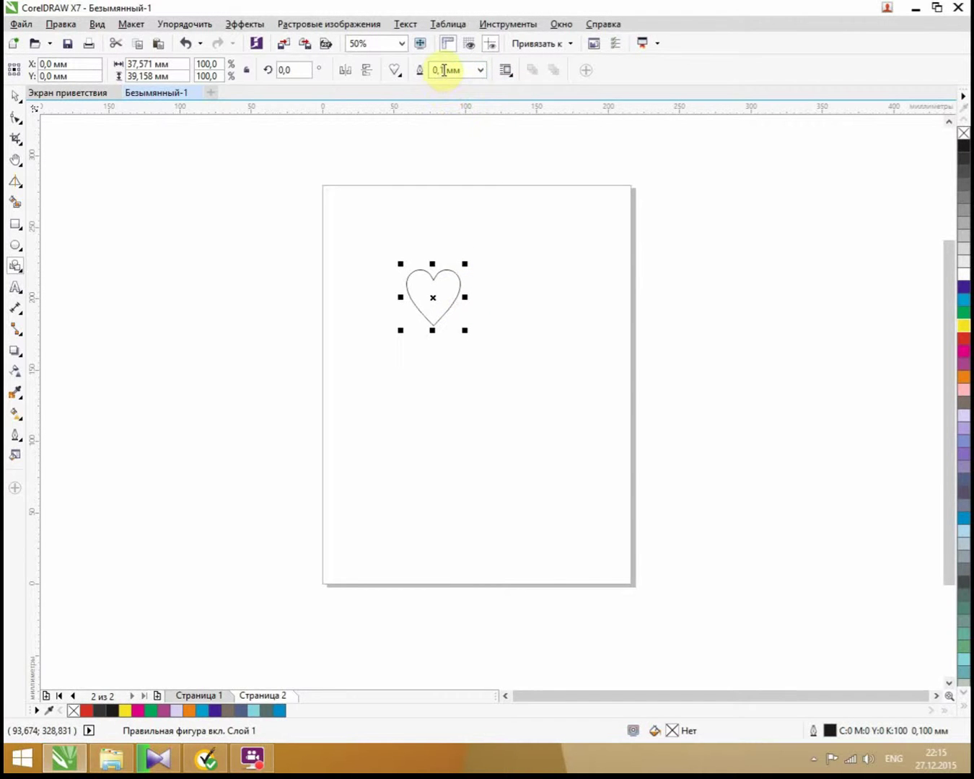
click(435, 296)
click(436, 296)
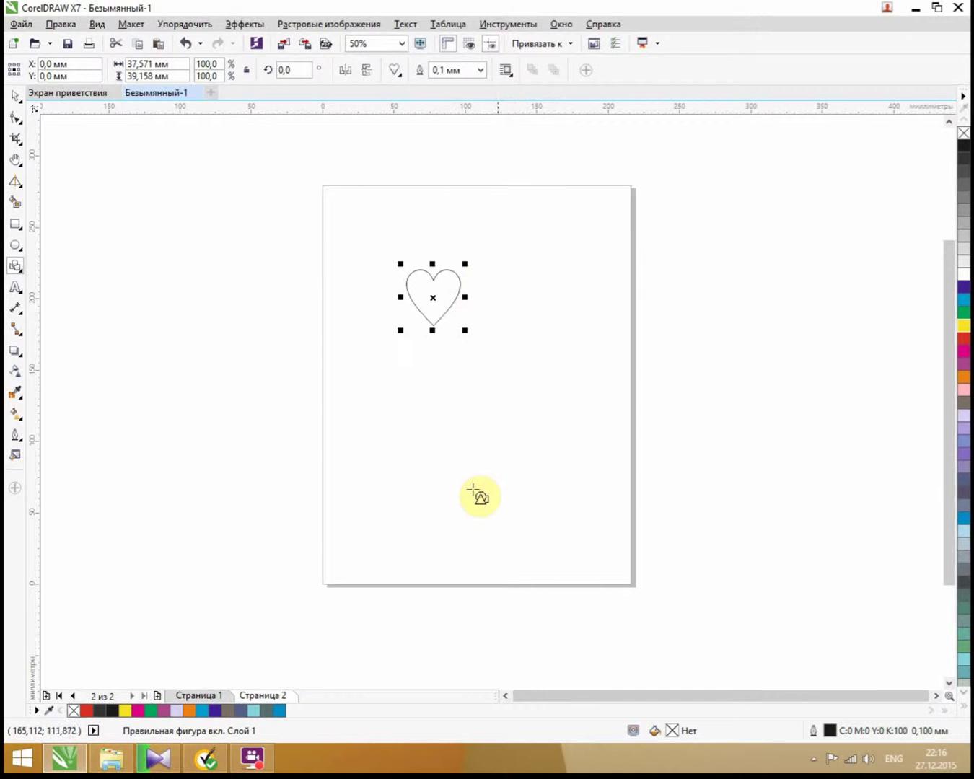
click(436, 298)
click(438, 303)
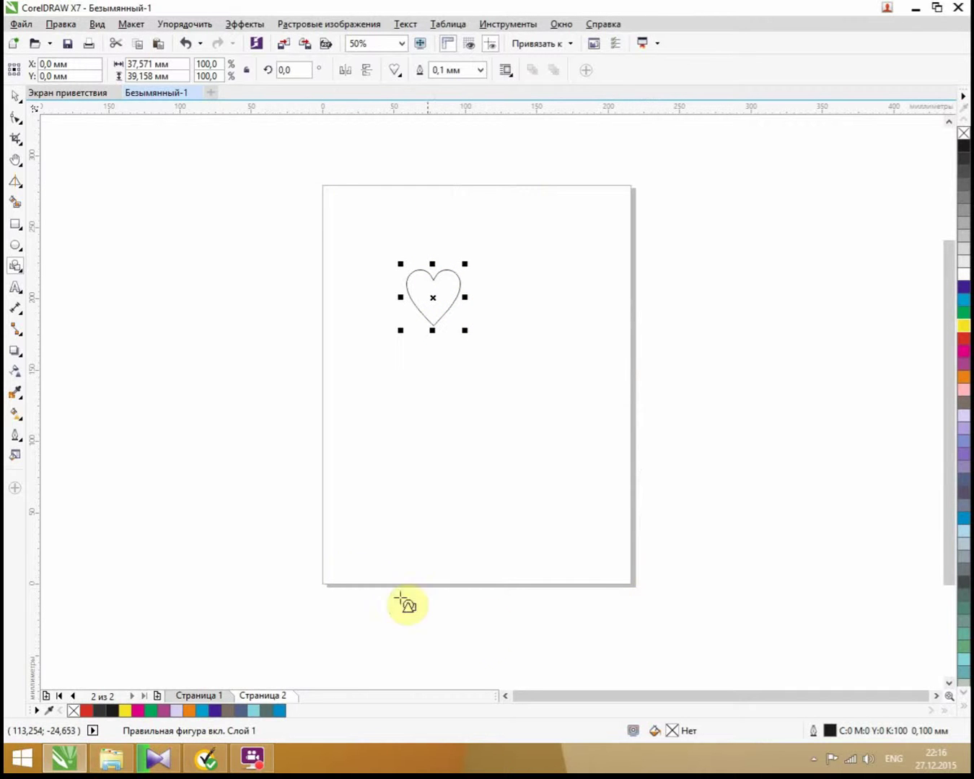
Resize the heart to 30 mm wide and 30 mm high
click(15, 95)
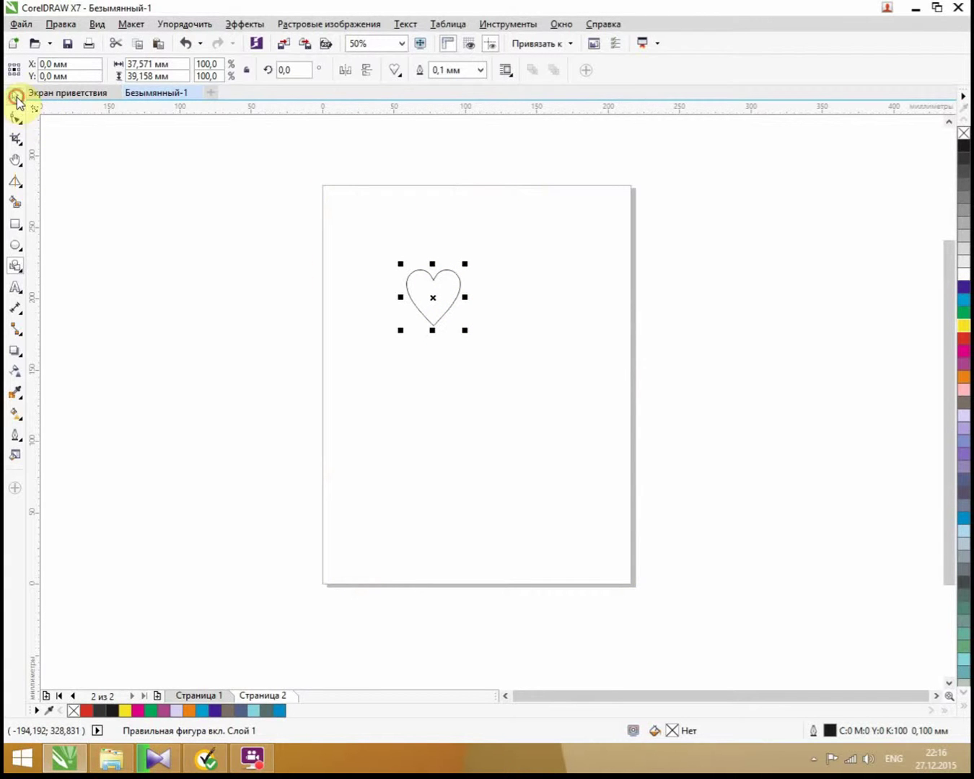
click(433, 303)
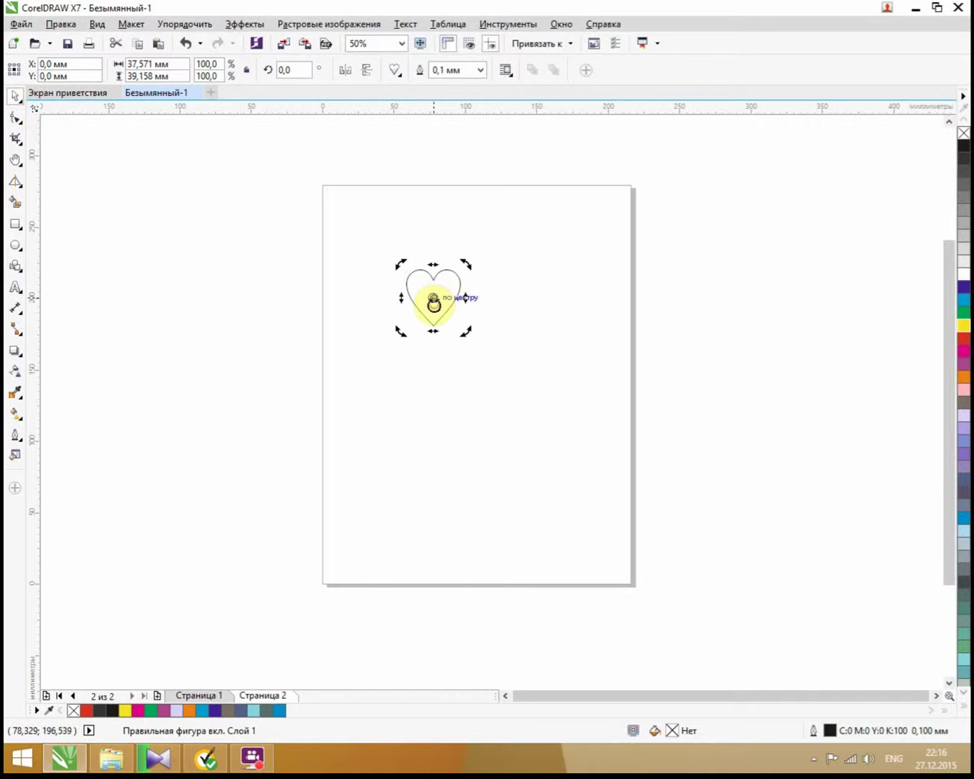
click(433, 298)
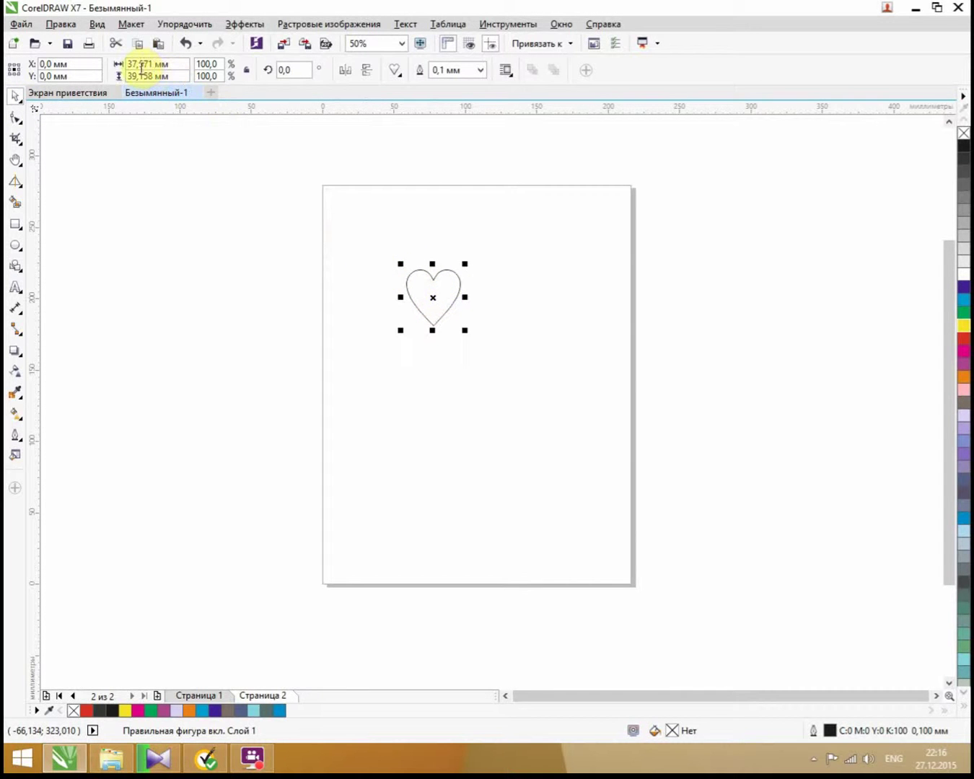
drag(150, 64, 120, 65)
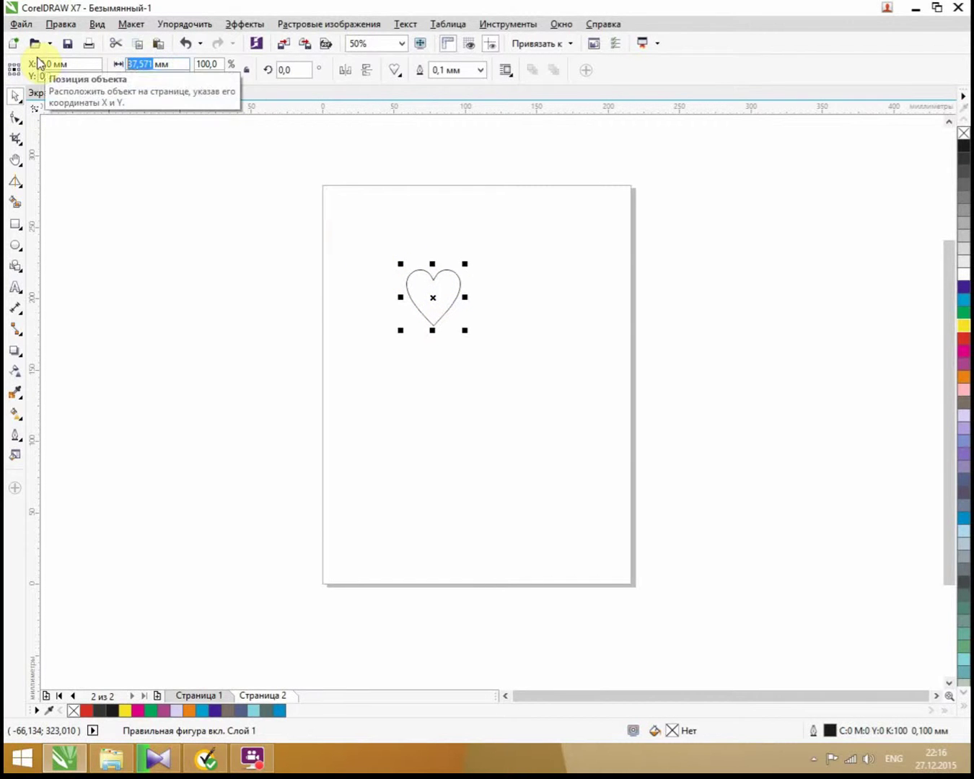
text(30)
click(154, 67)
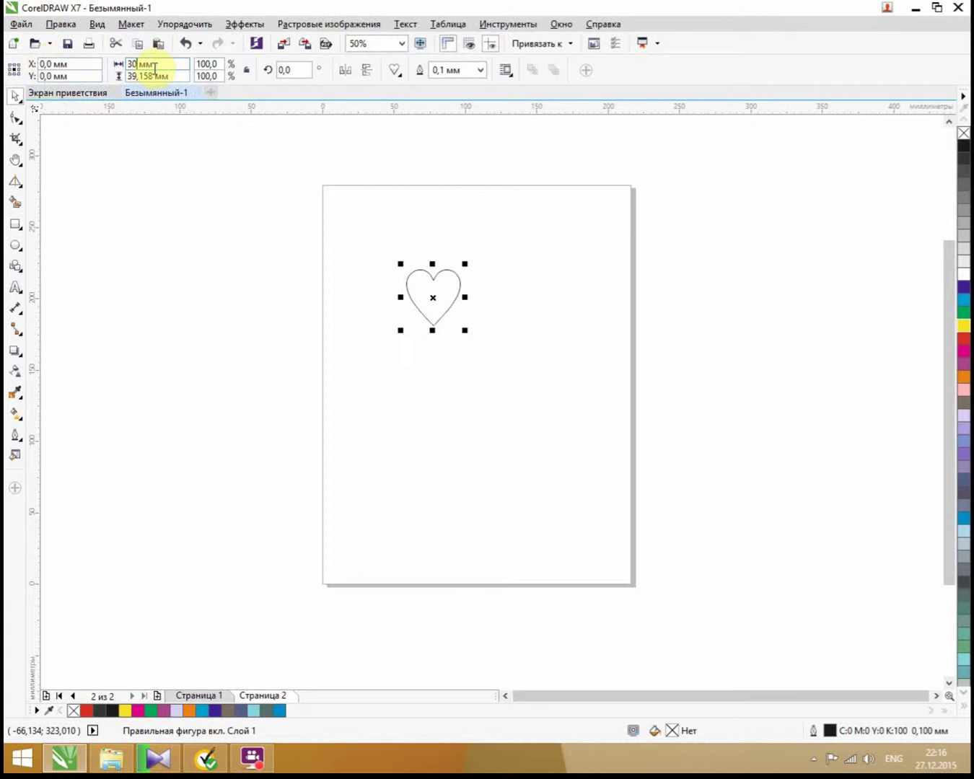
drag(150, 71, 95, 84)
text(30)
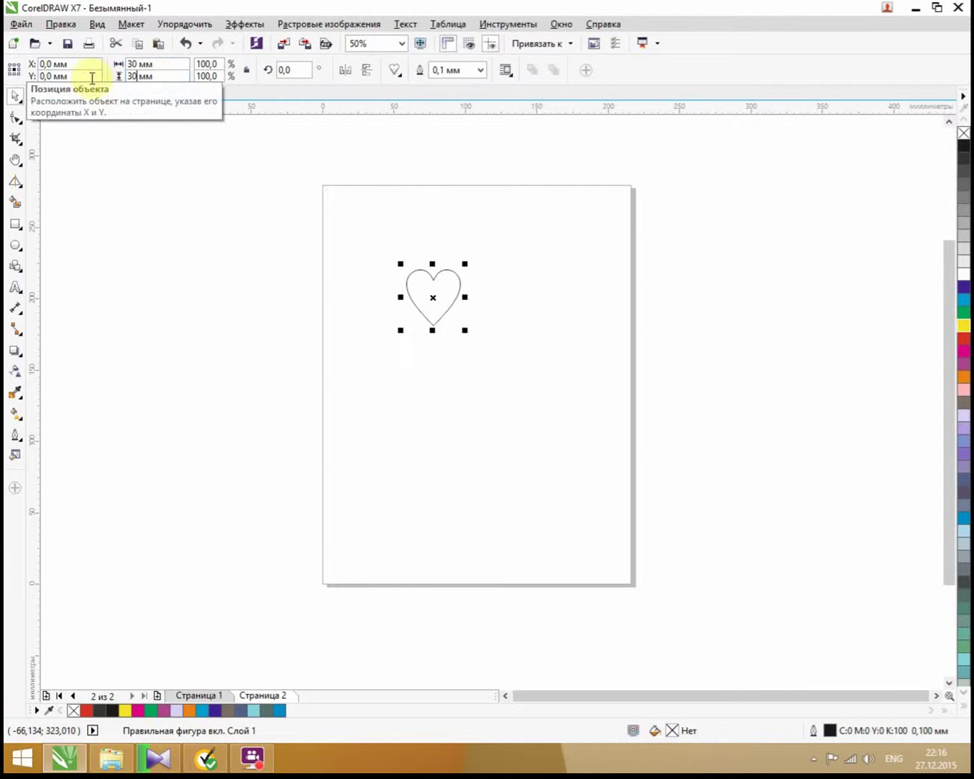
key(Return)
click(483, 417)
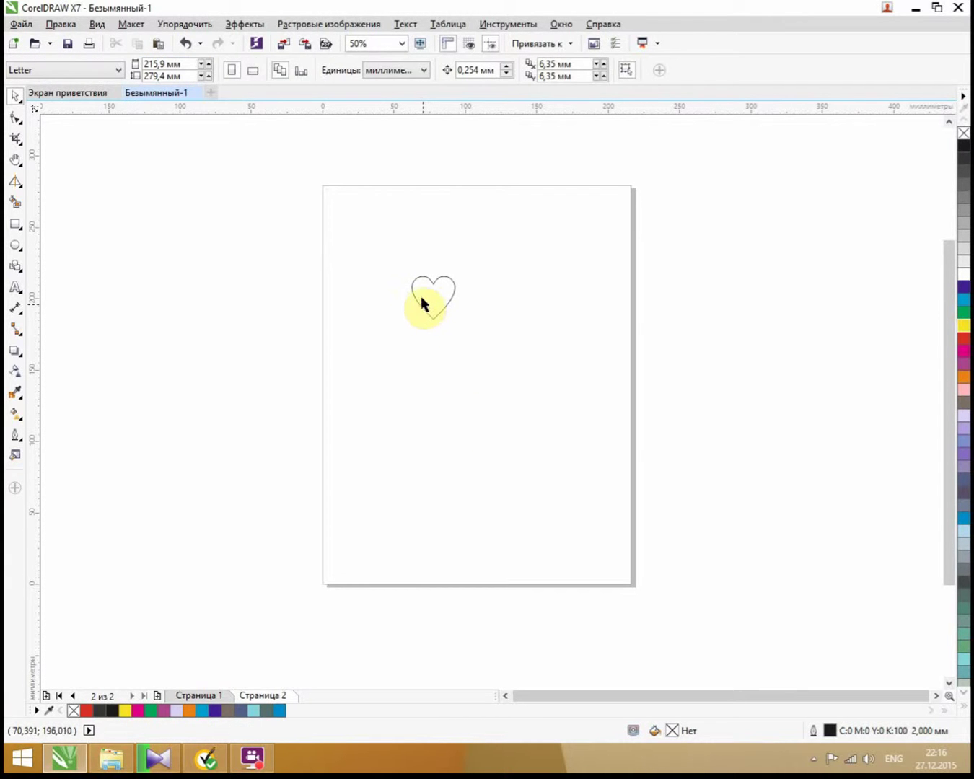
Select the heart and open both the object properties and the transformation settings for it
click(426, 310)
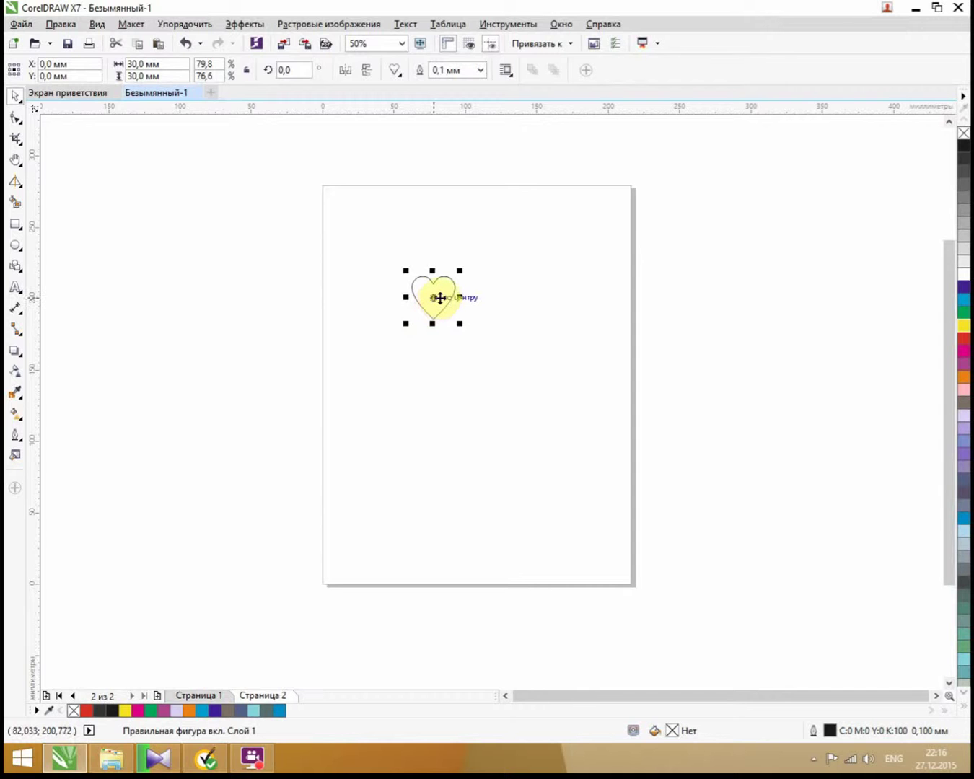
click(439, 299)
click(439, 297)
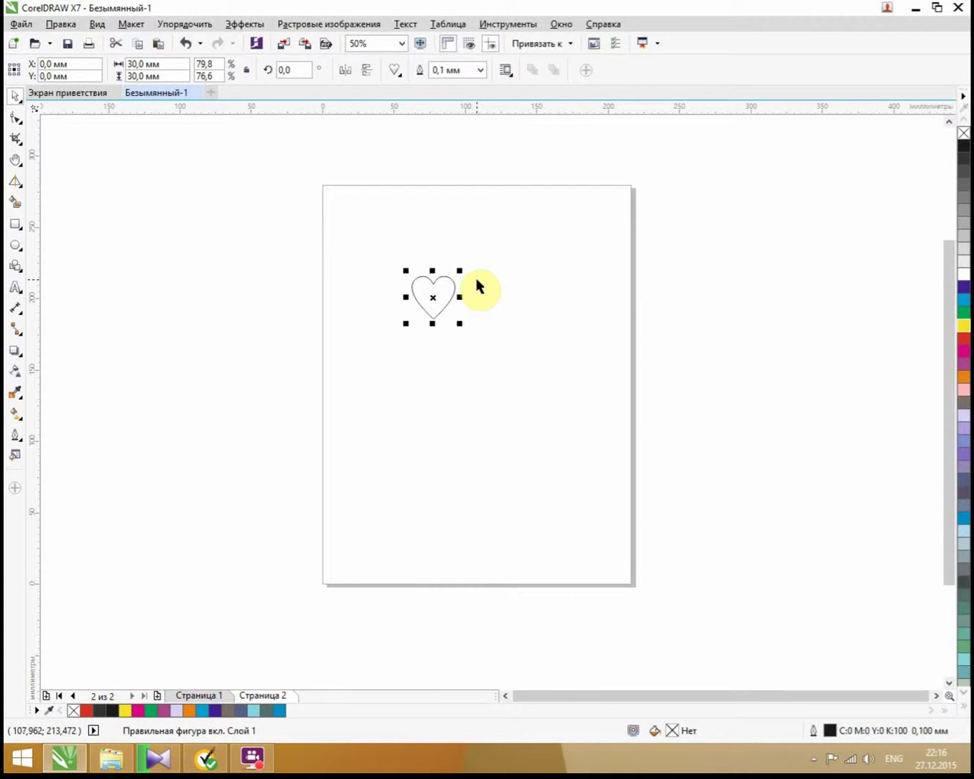
key(alt+Return)
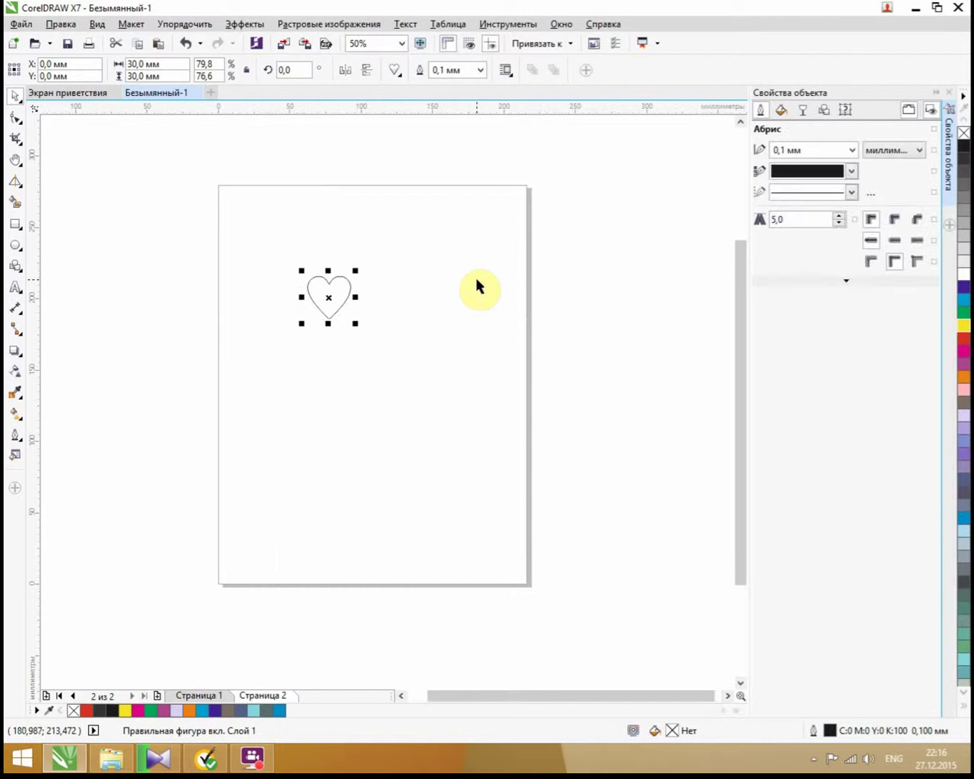
key(alt+F7)
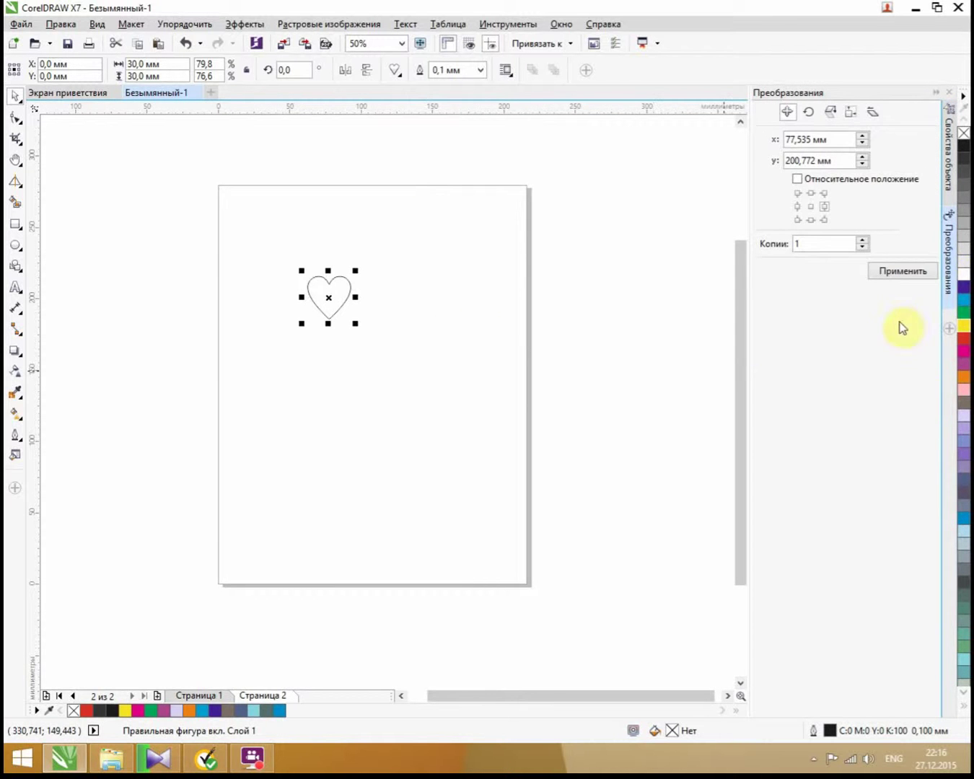
Try outline widths of 2.0 mm and 0.2 mm on the heart in the object properties, and restore 0.1 mm
click(952, 154)
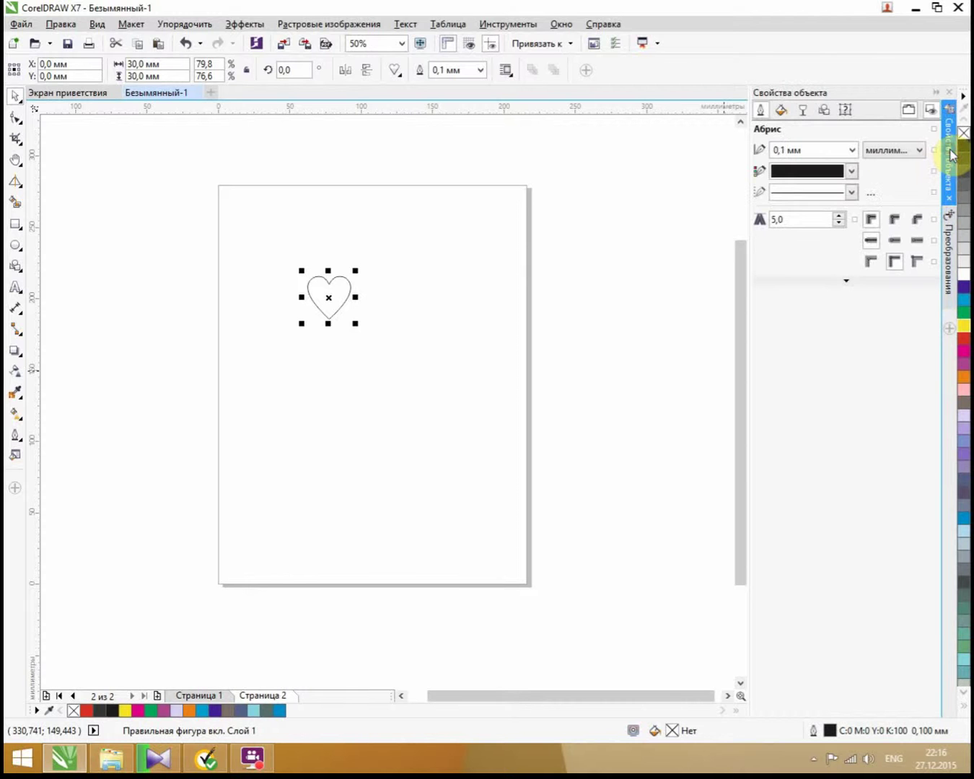
click(854, 150)
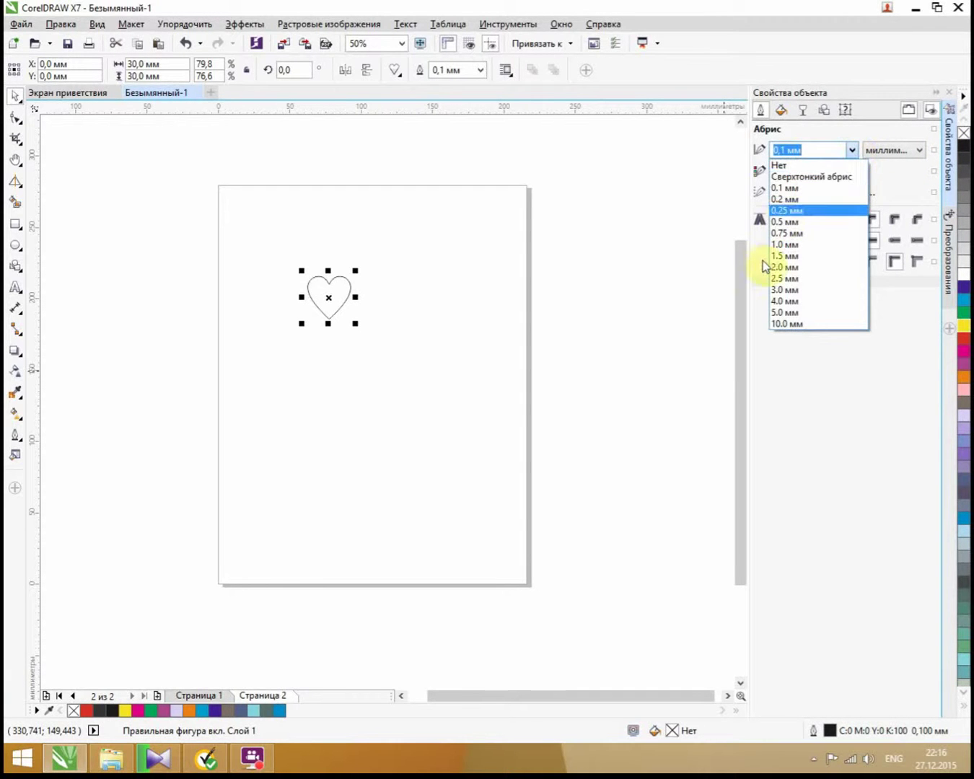
click(780, 270)
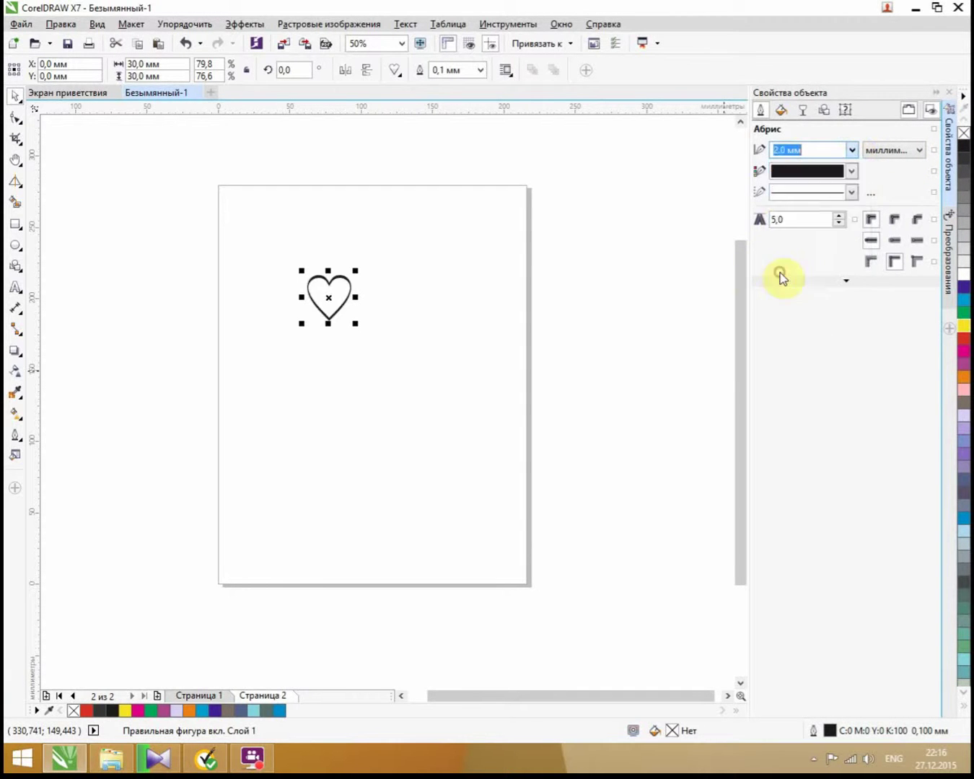
click(854, 150)
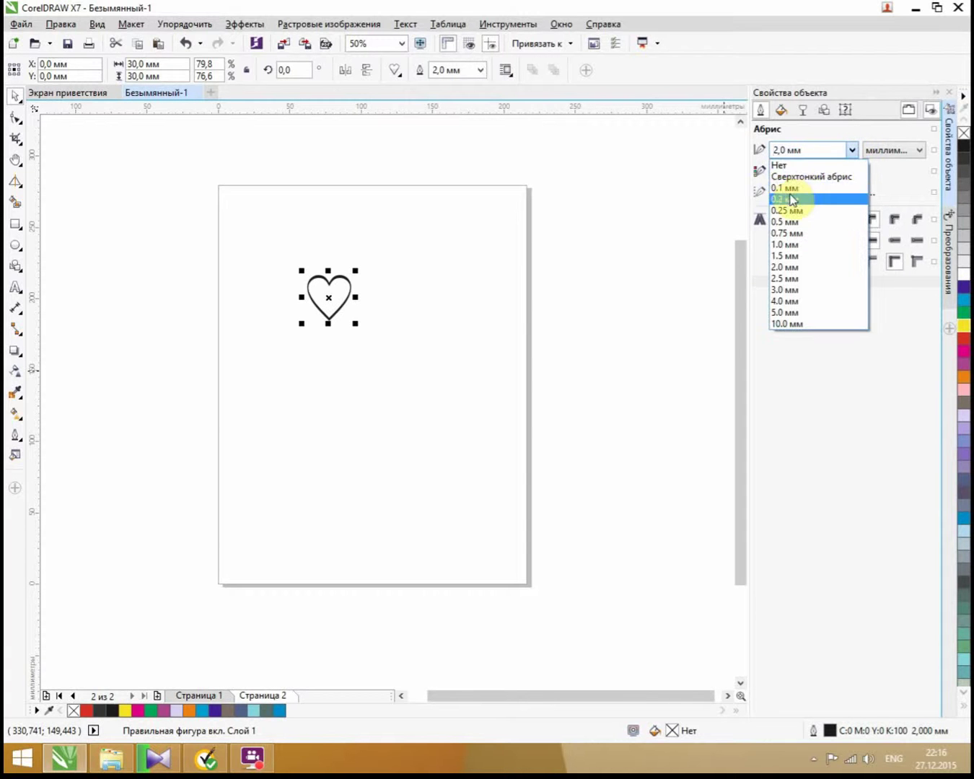
click(830, 199)
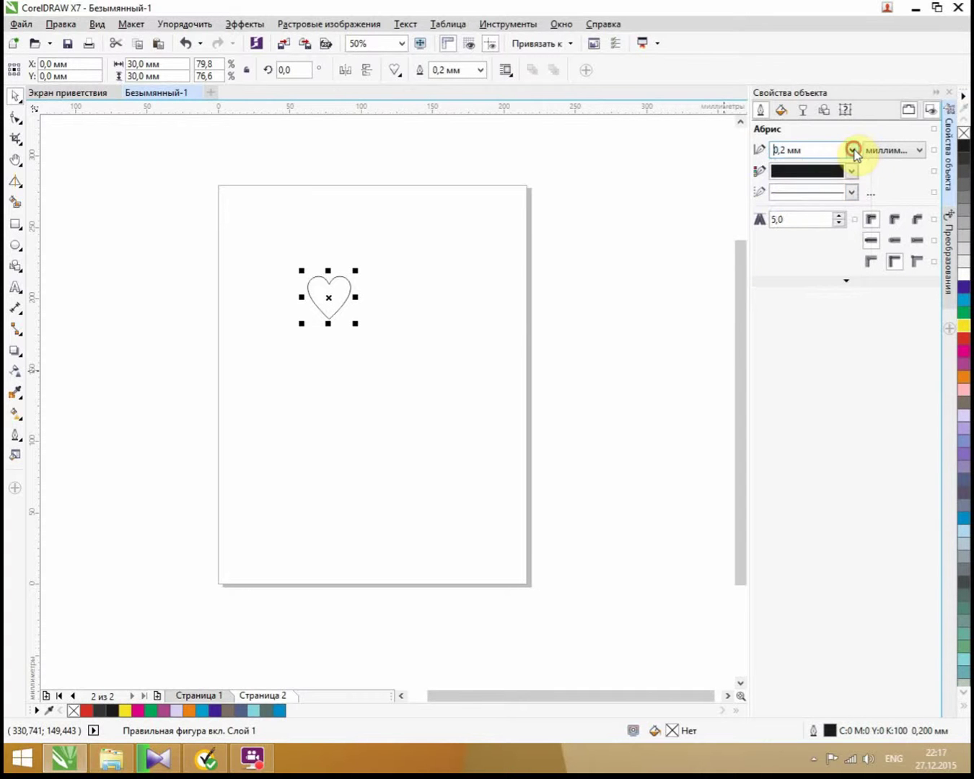
click(853, 150)
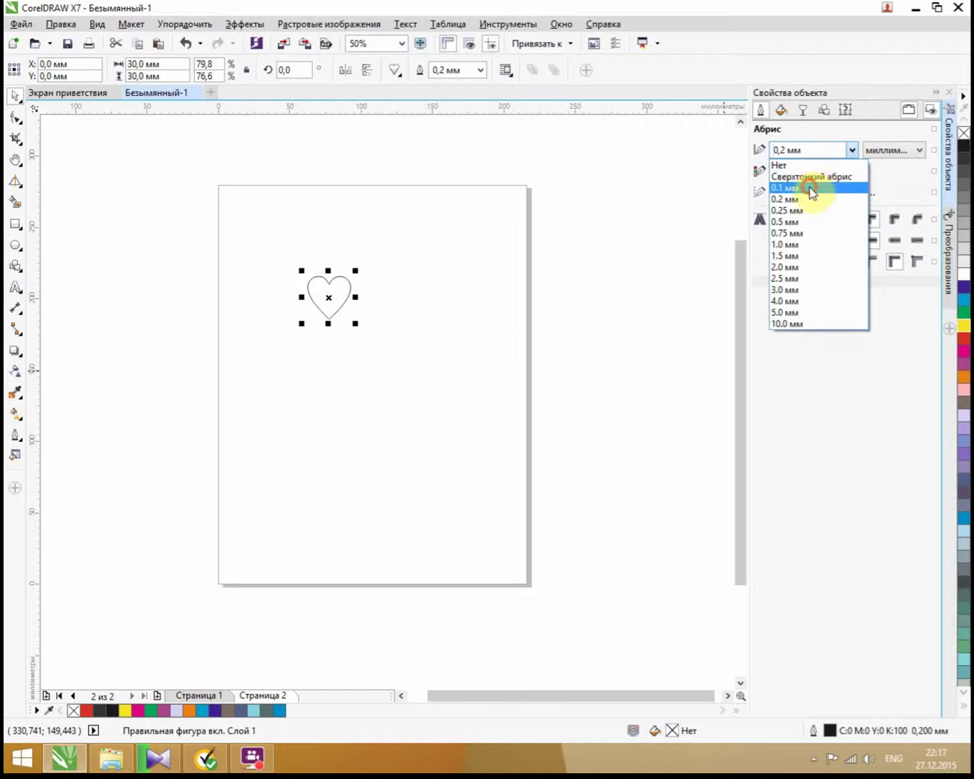
click(812, 187)
Try yellow and magenta as the heart's outline colour, and set it back to black
click(851, 172)
click(817, 212)
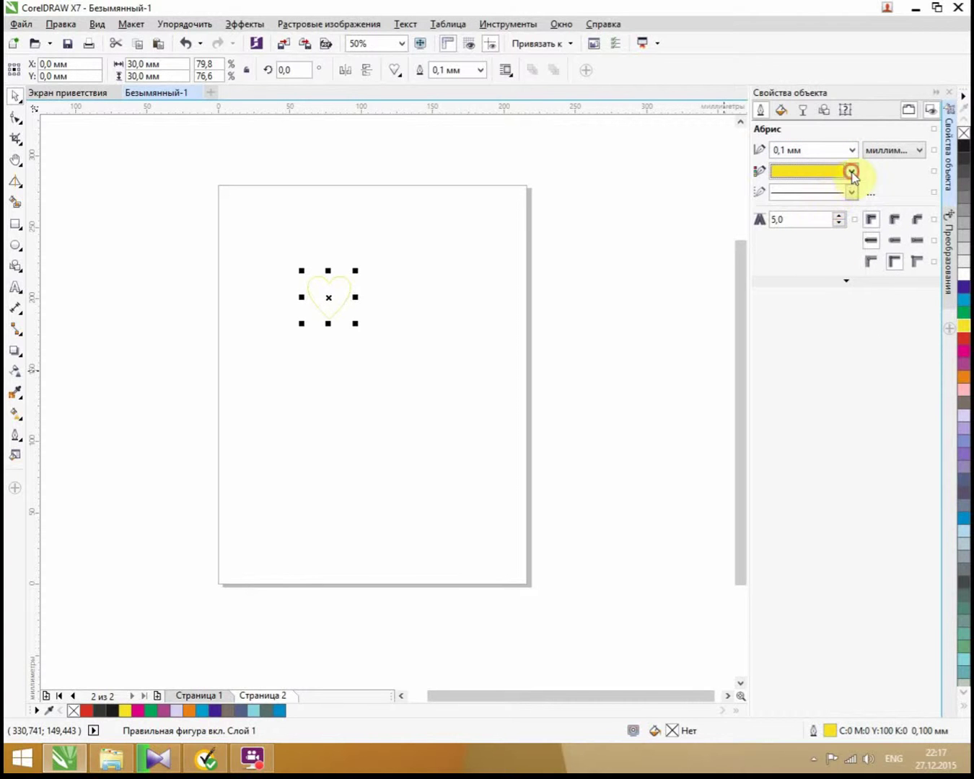
click(853, 172)
click(834, 212)
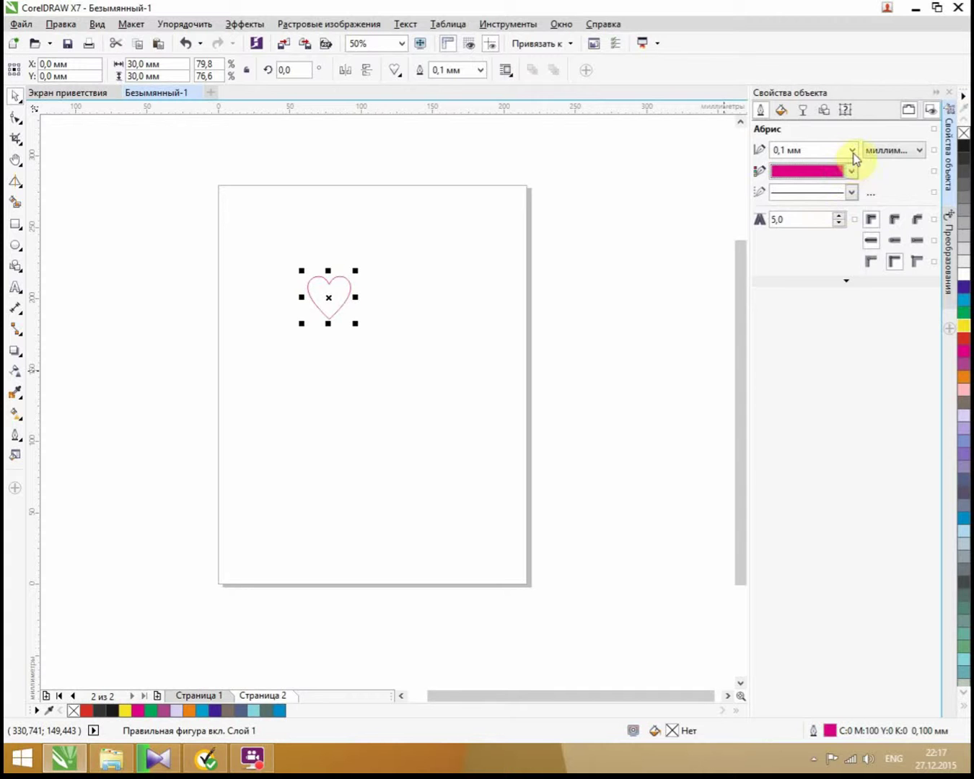
click(852, 173)
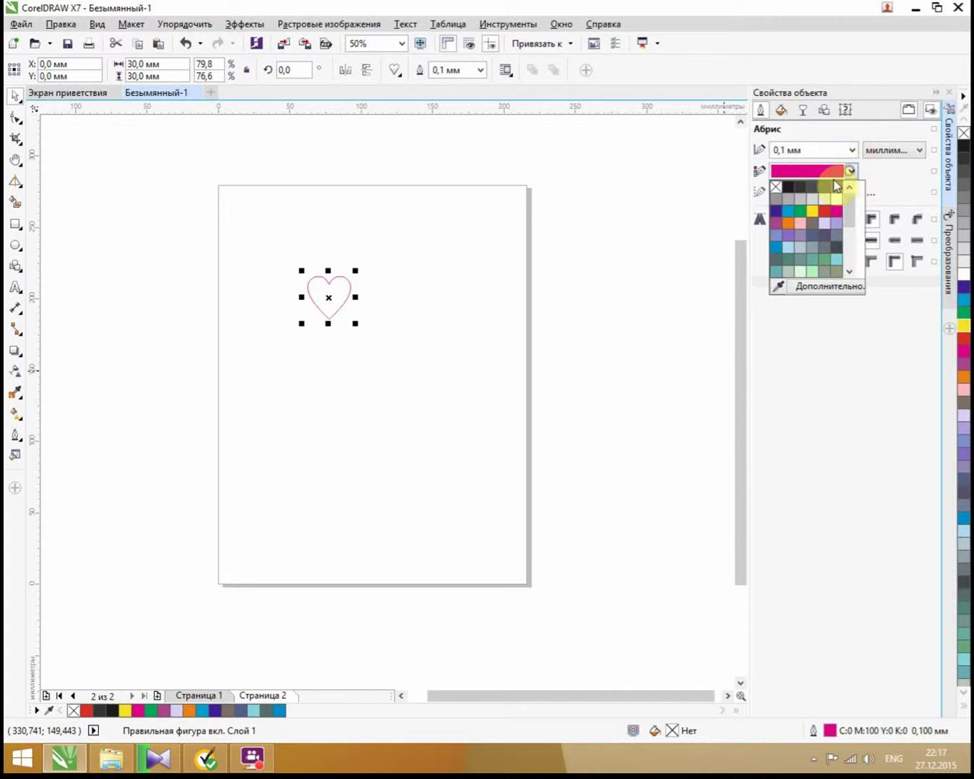
click(786, 185)
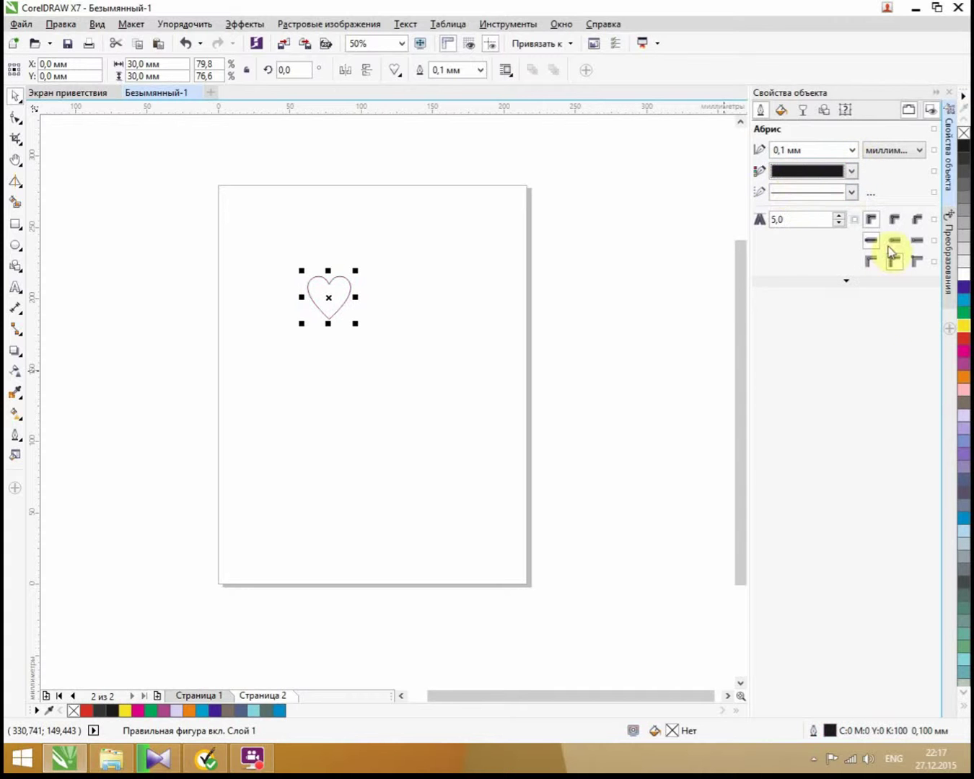
Open the heart's transformation settings and move its rotation centre below the shape, to about x 77 mm, y 146 mm
click(948, 278)
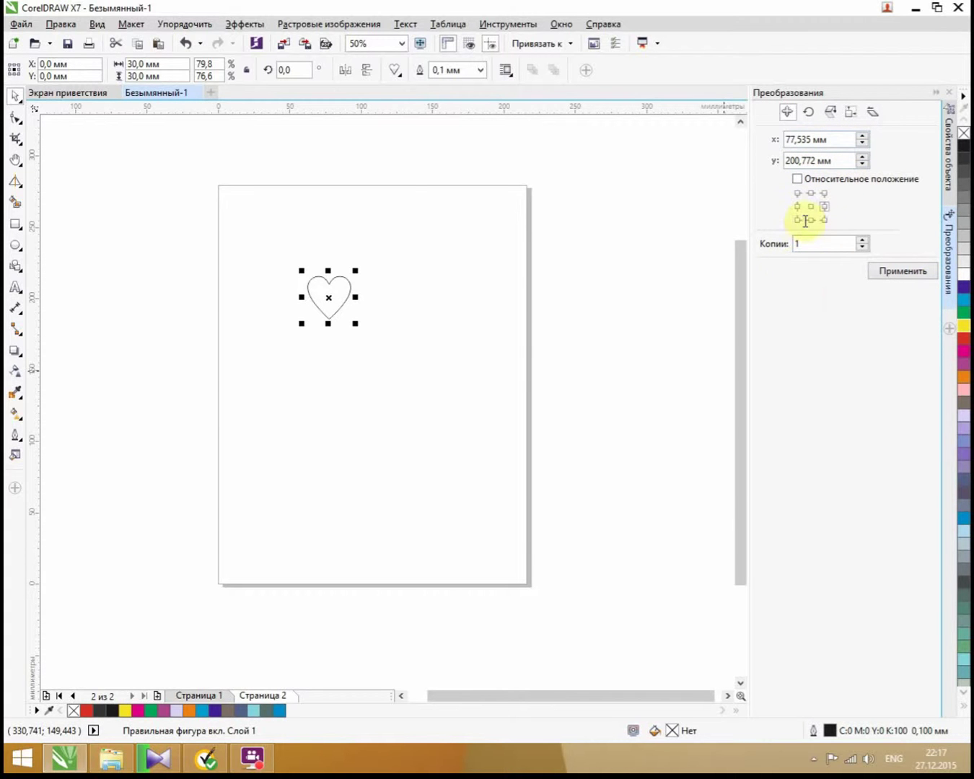
click(329, 300)
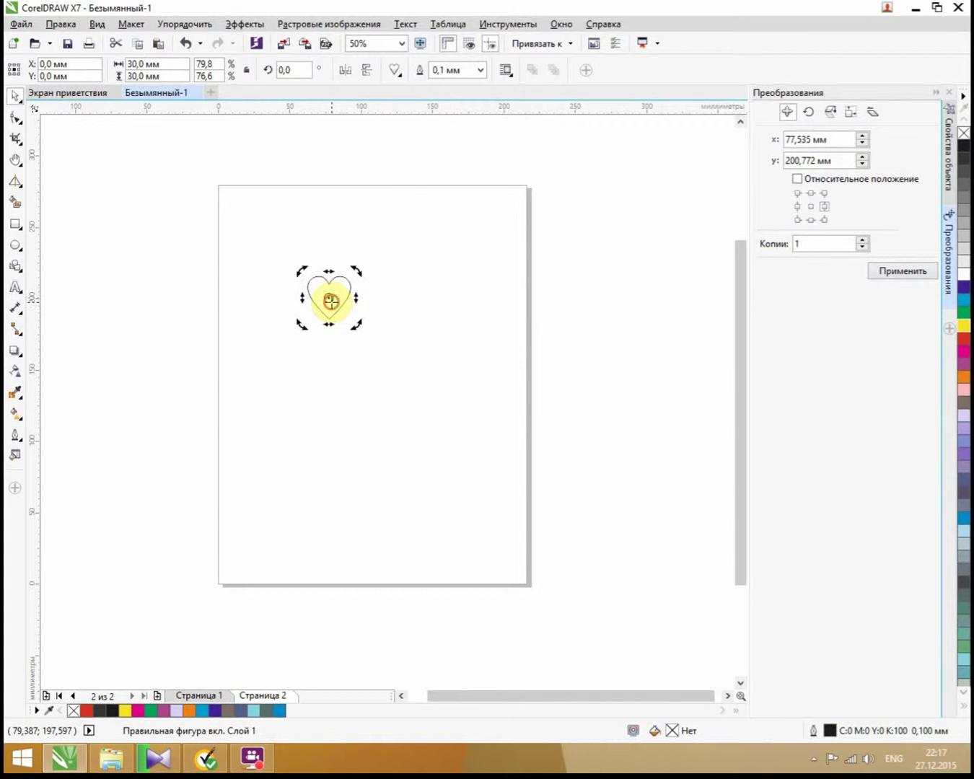
click(330, 301)
click(328, 298)
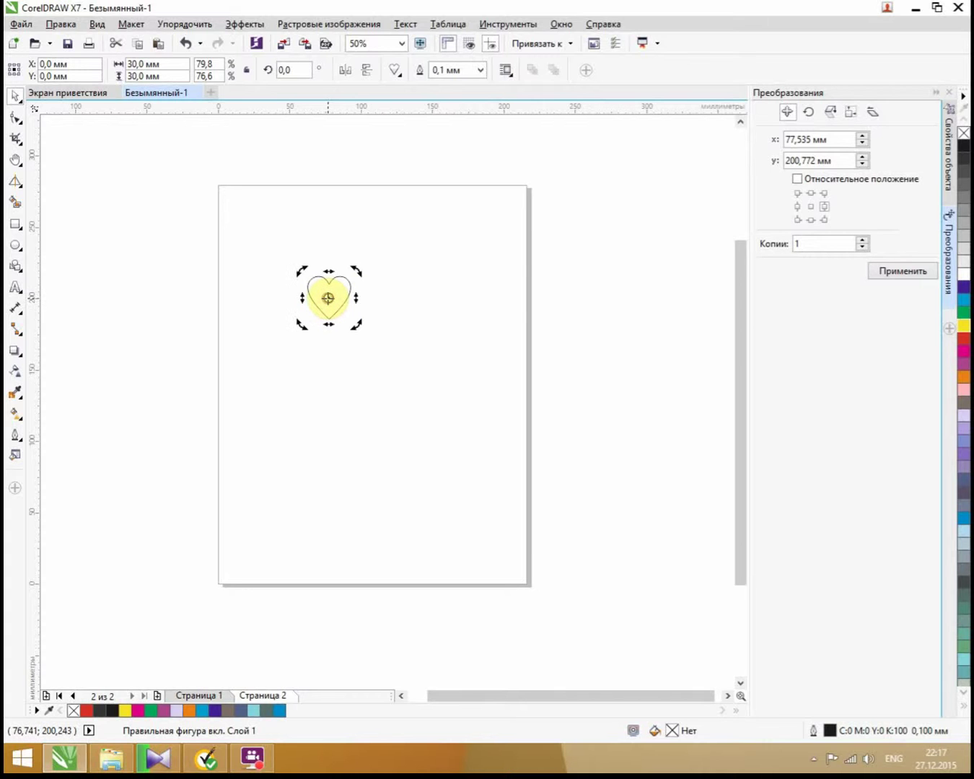
click(328, 299)
click(328, 298)
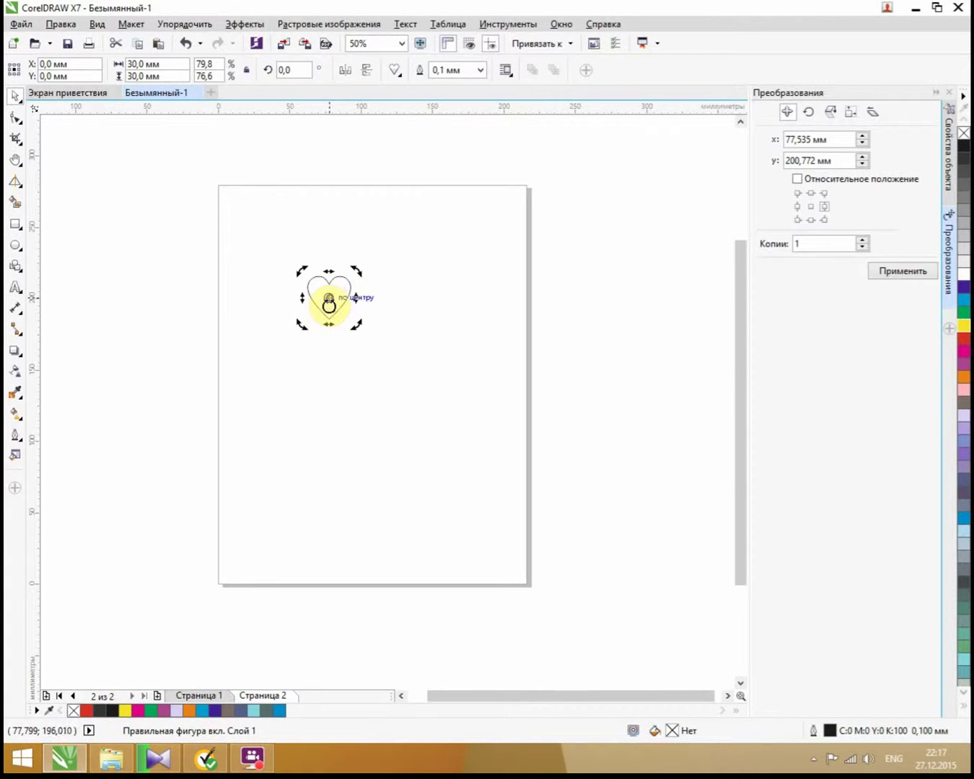
scroll(328, 299, up, 1)
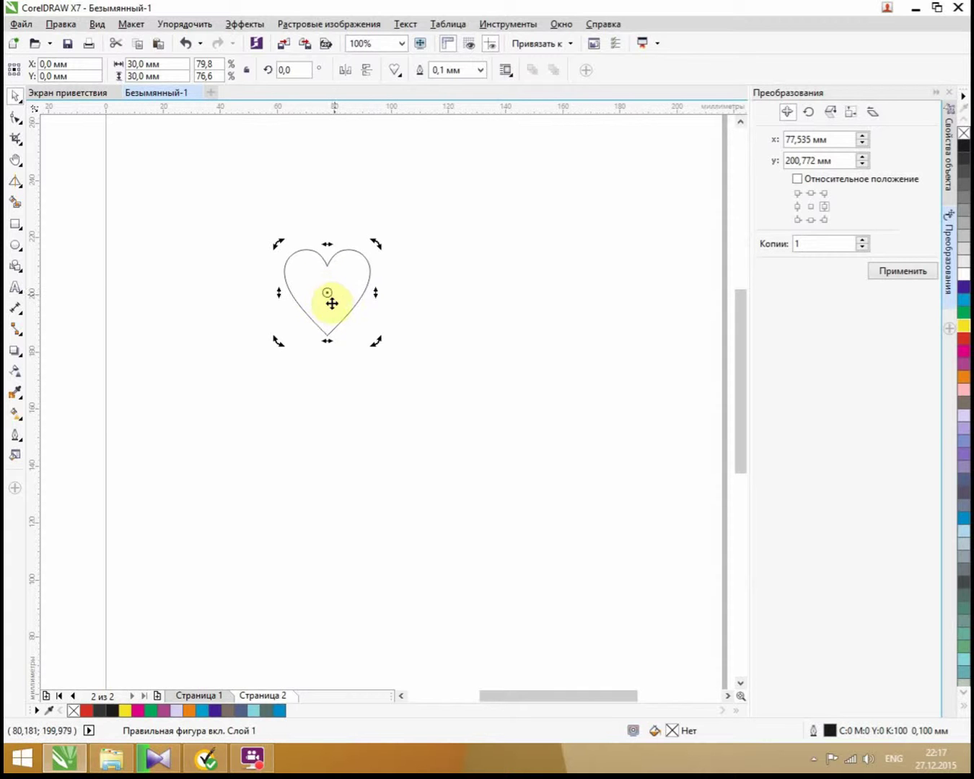
scroll(330, 312, down, 1)
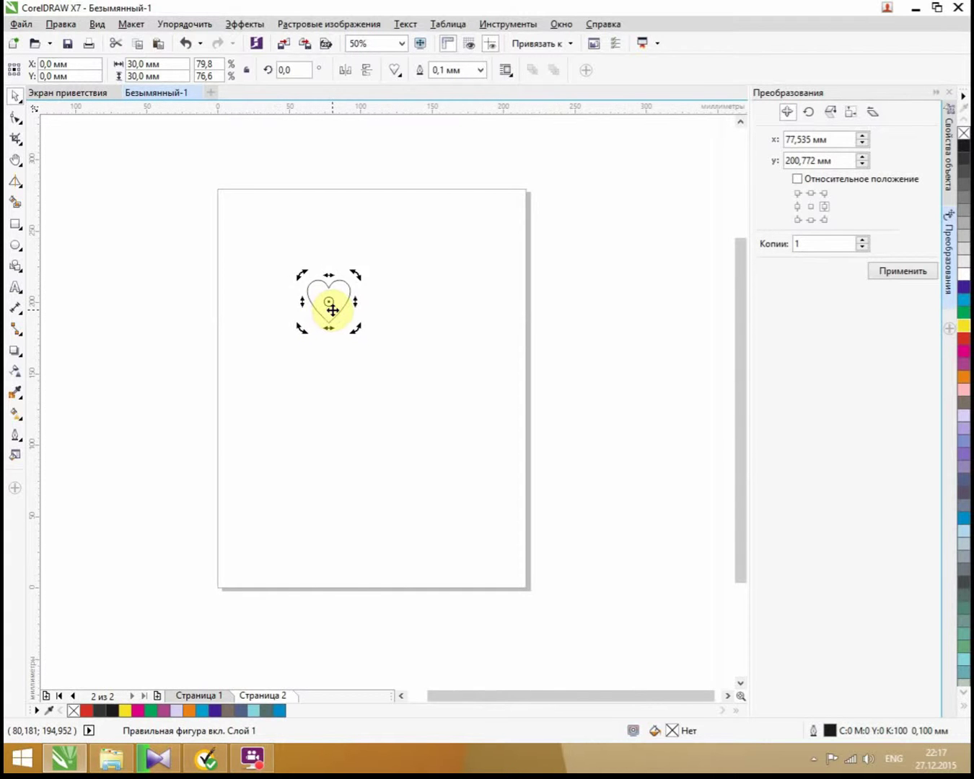
scroll(333, 310, up, 1)
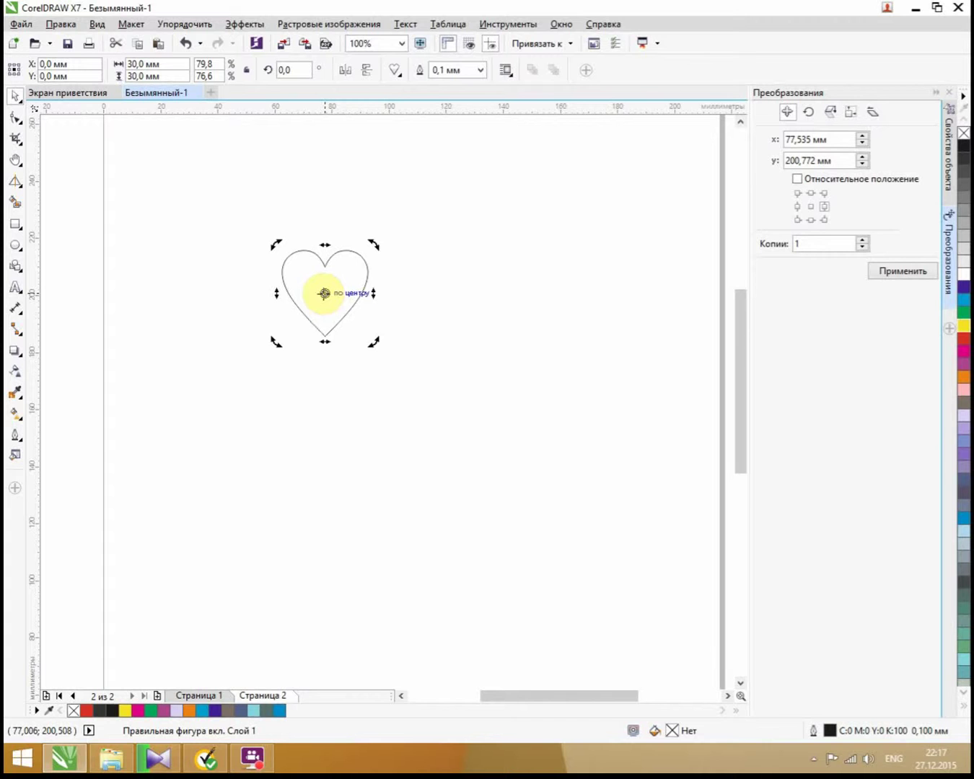
drag(324, 292, 323, 450)
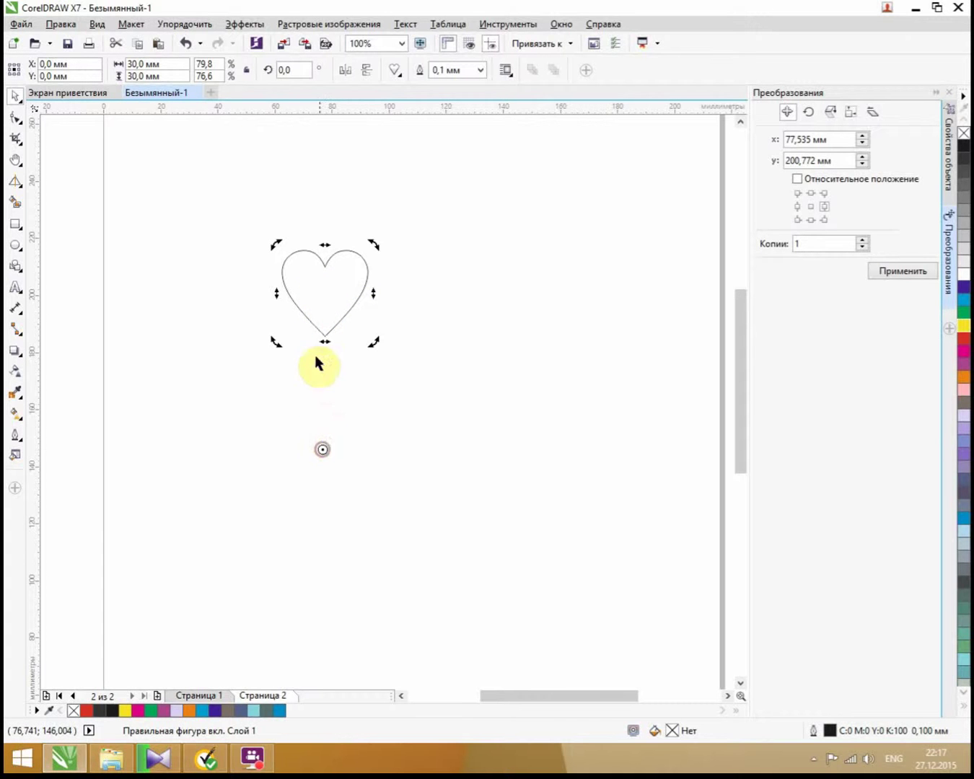
scroll(326, 455, down, 2)
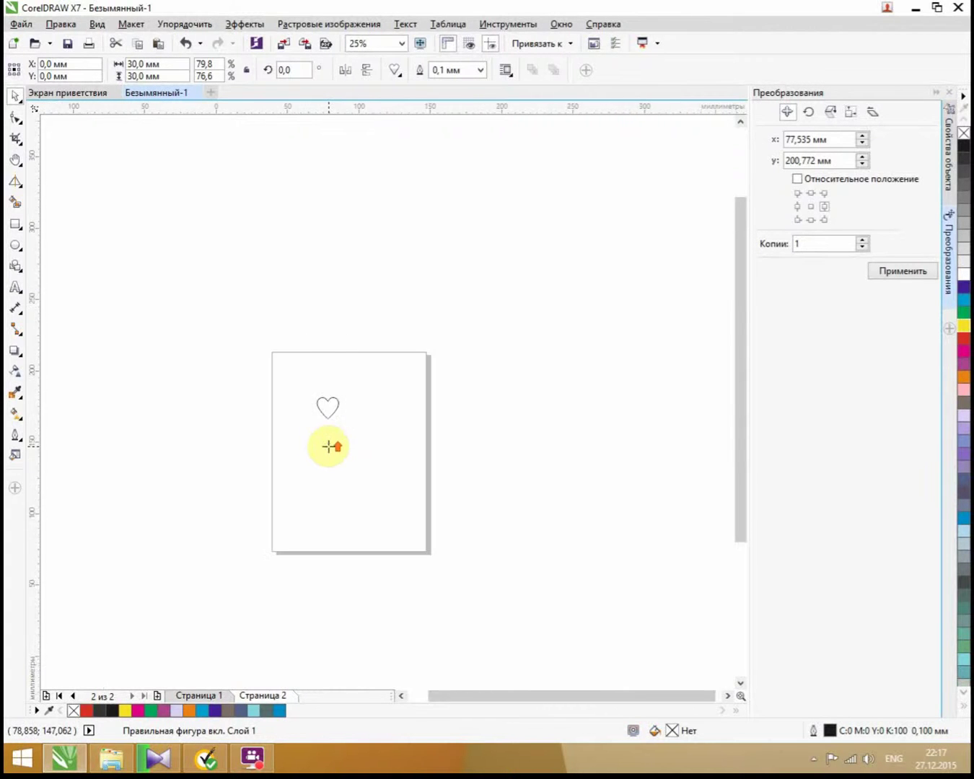
scroll(333, 448, up, 1)
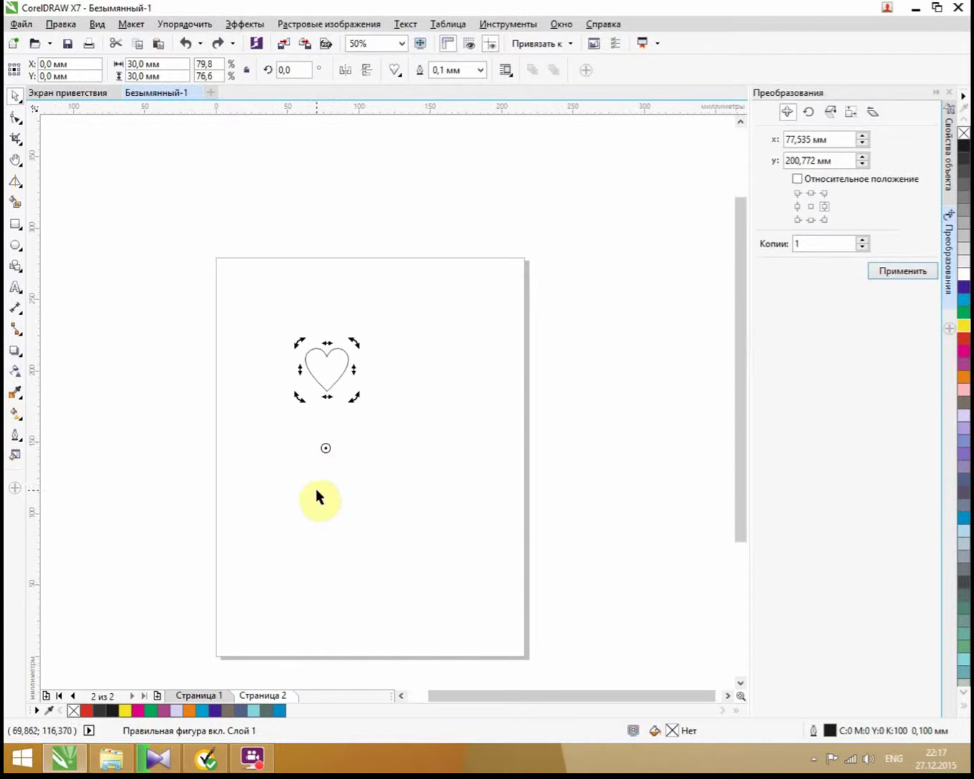
Move the heart's rotation centre farther down to about y 133 mm, and open the rotation settings with a 45° angle
key(ctrl+z)
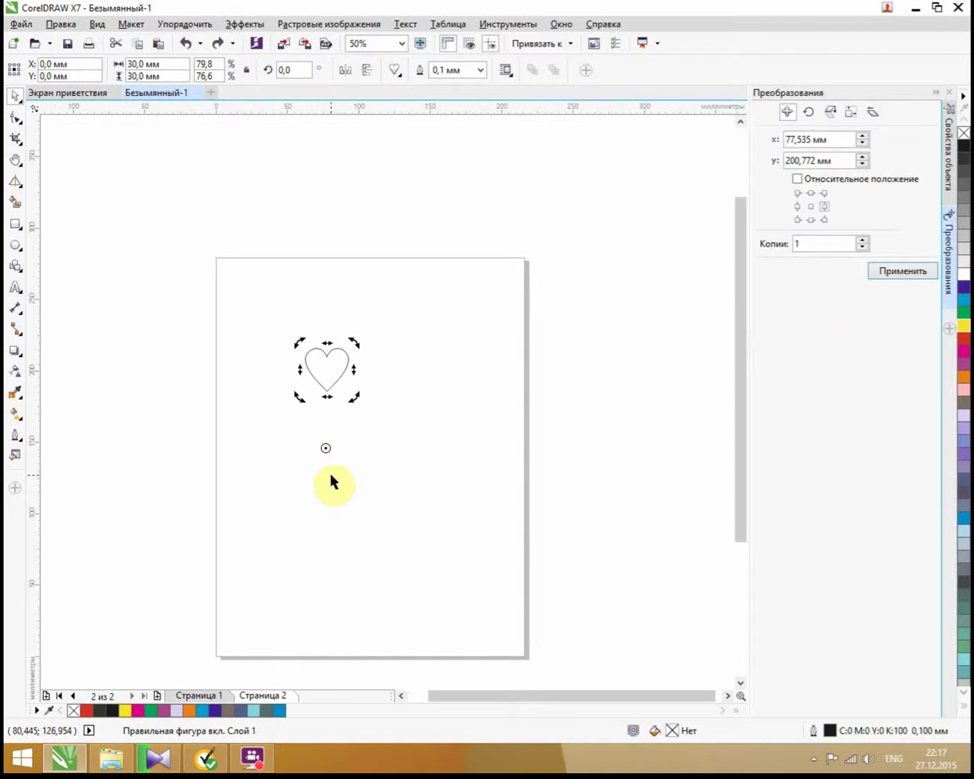
click(353, 443)
click(328, 383)
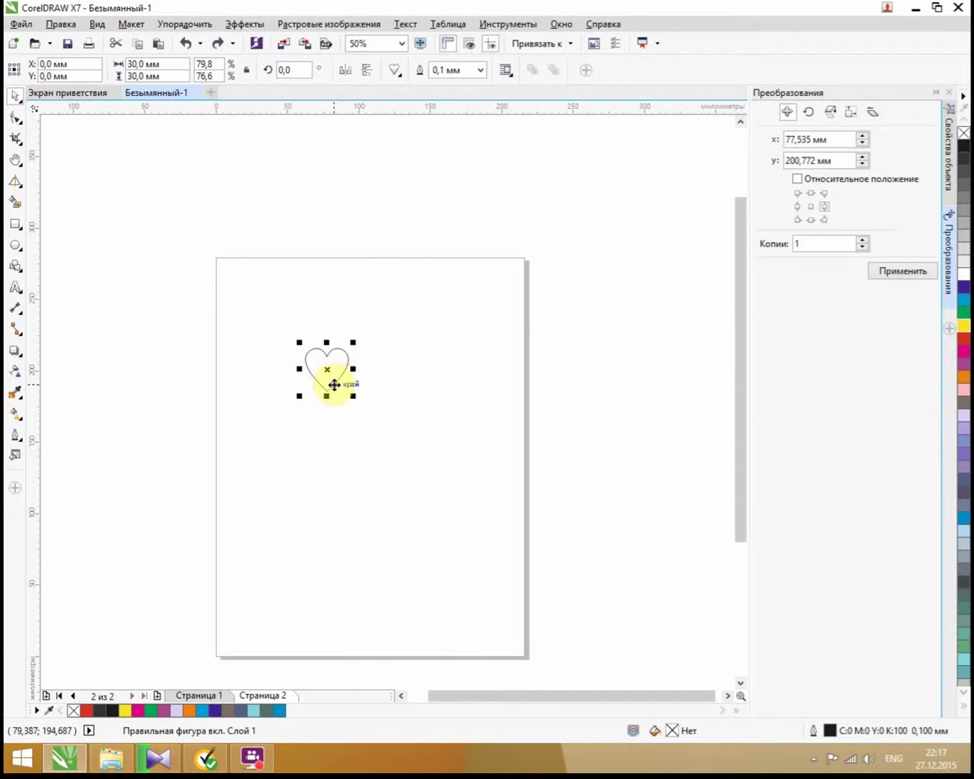
click(329, 385)
click(328, 452)
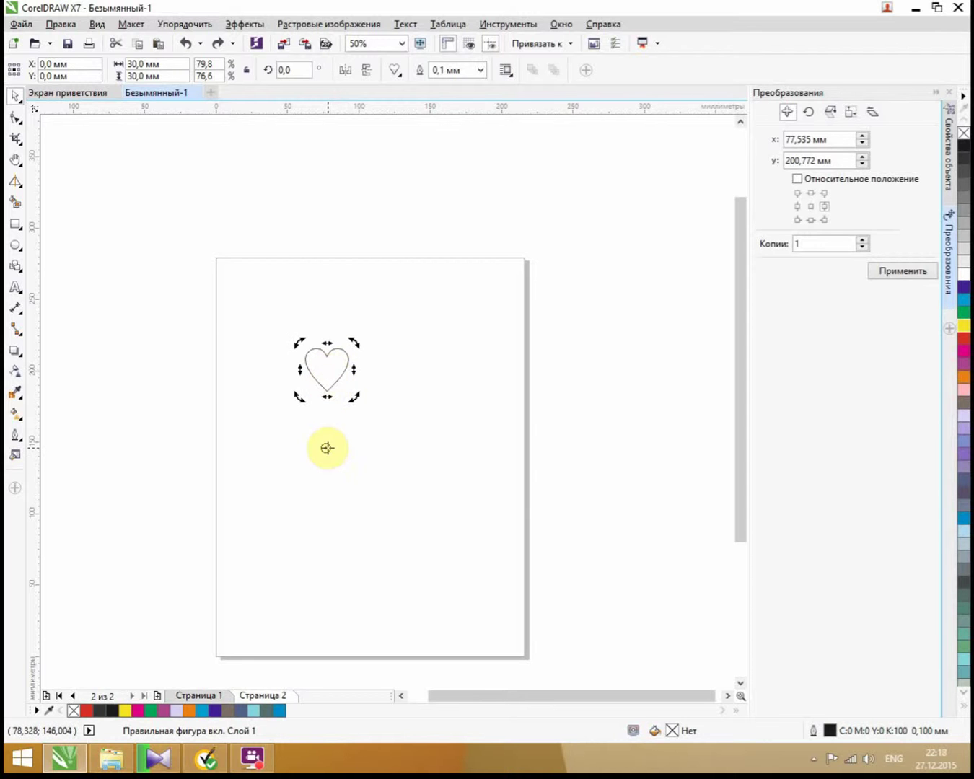
drag(326, 449, 326, 467)
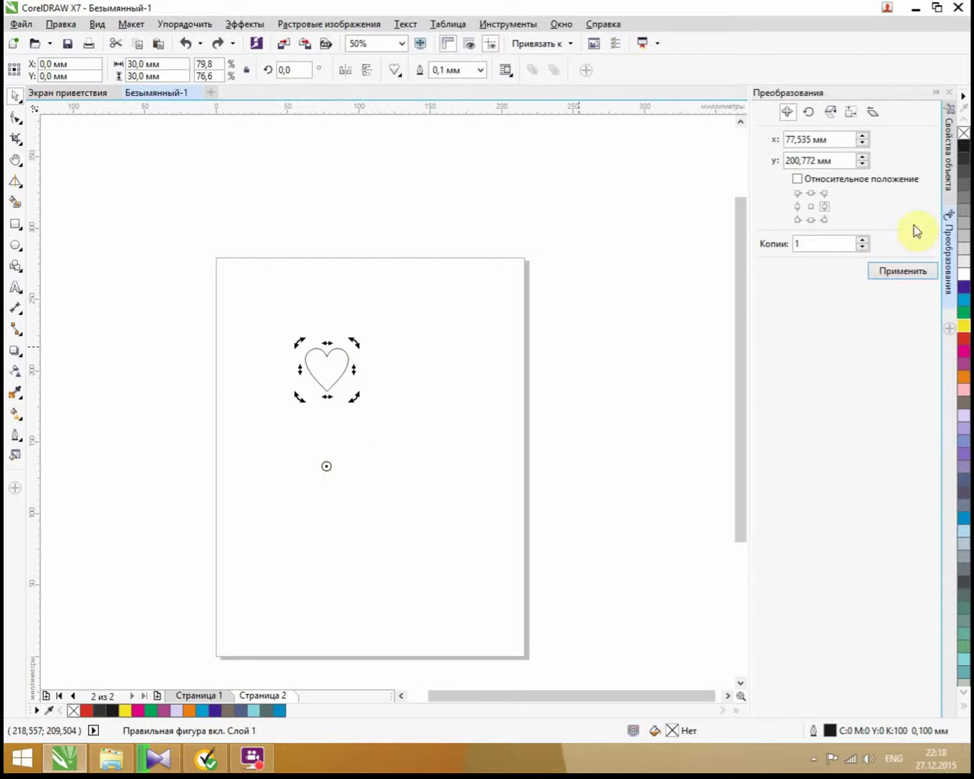
click(809, 112)
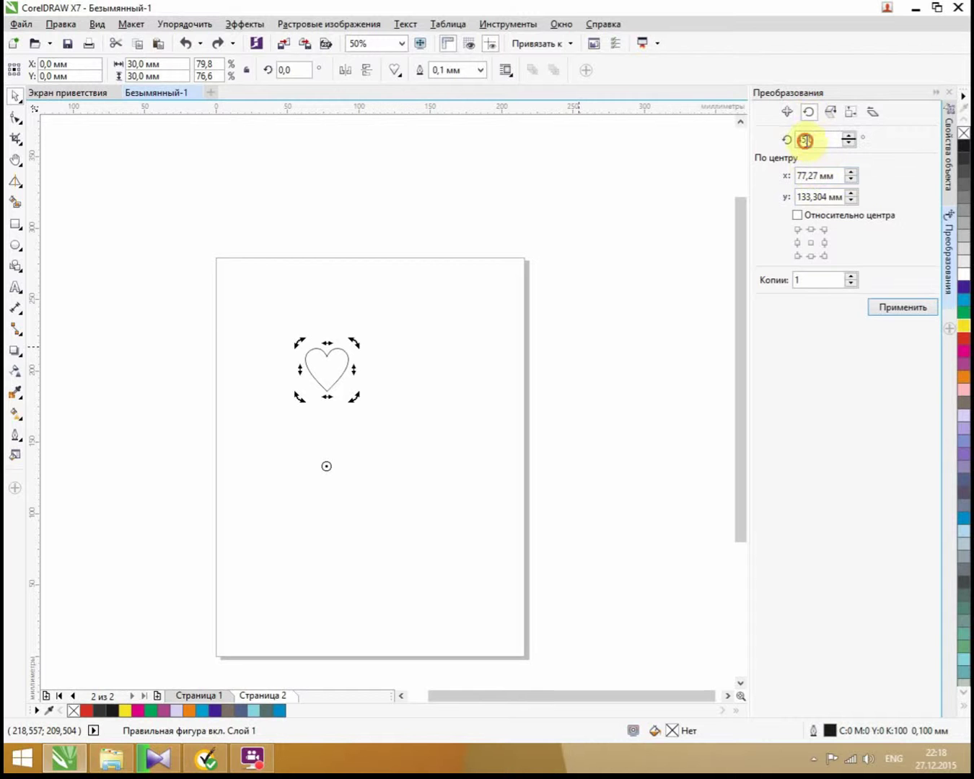
click(799, 139)
Make seven copies of the heart around the rotation centre, one at a time, each turned a further 45°
click(894, 311)
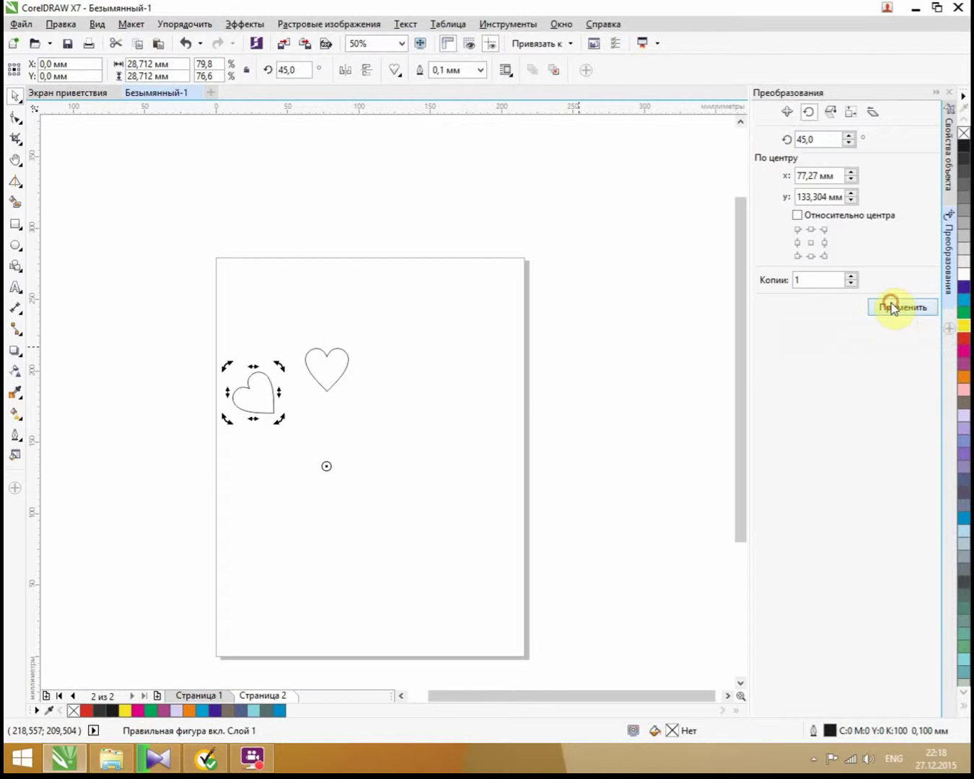
click(892, 306)
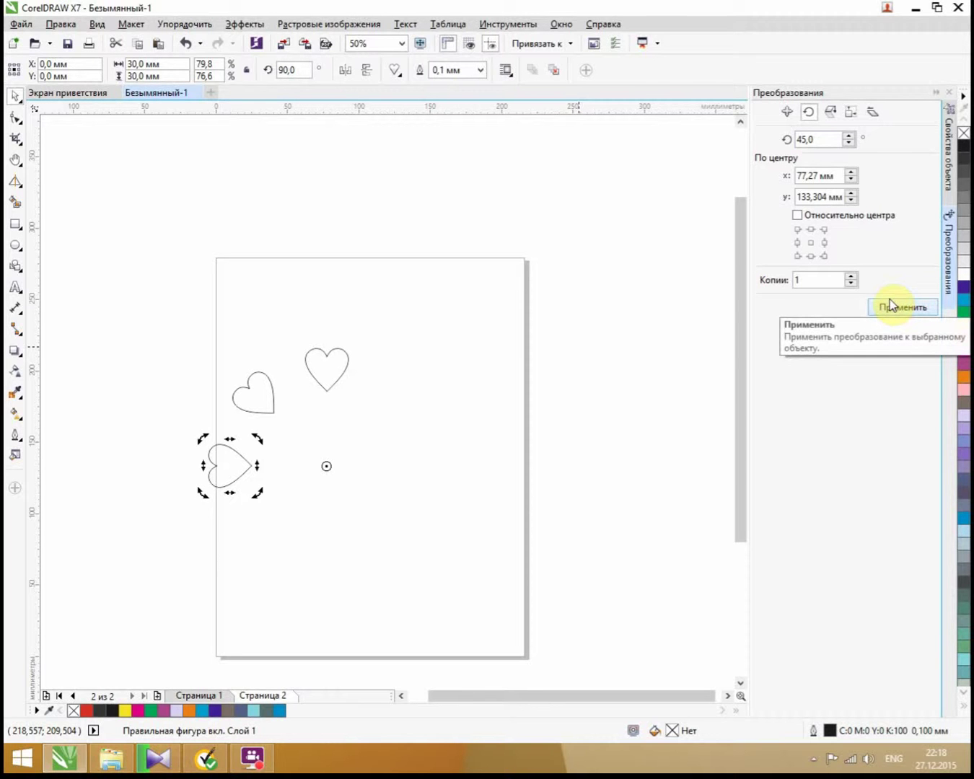
click(892, 306)
click(892, 306)
click(893, 306)
click(892, 306)
click(893, 306)
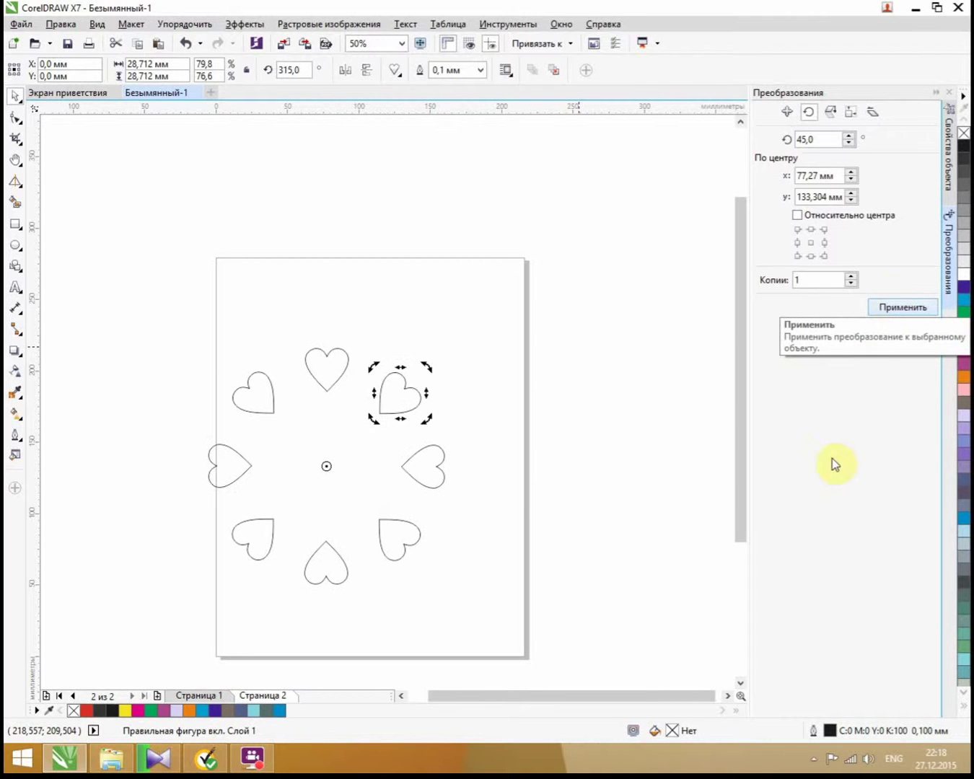
Undo the seven rotated copies so only the original heart remains
key(ctrl+z)
key(ctrl+z)
key(ctrl+z)
key(ctrl+z)
key(ctrl+z)
key(ctrl+z)
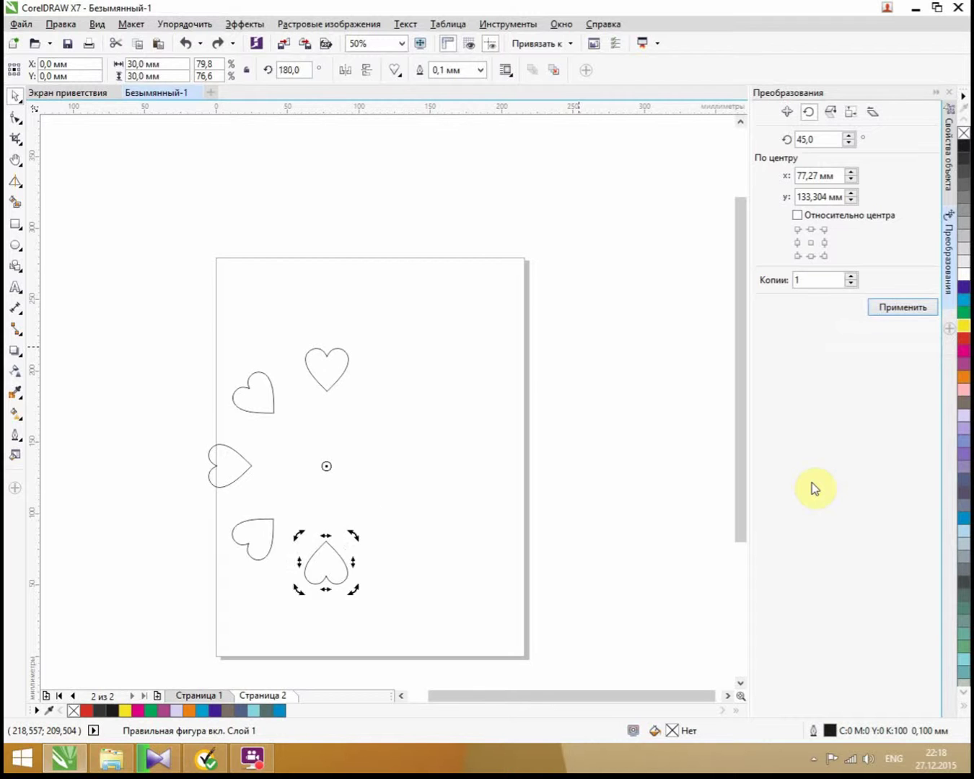
key(ctrl+z)
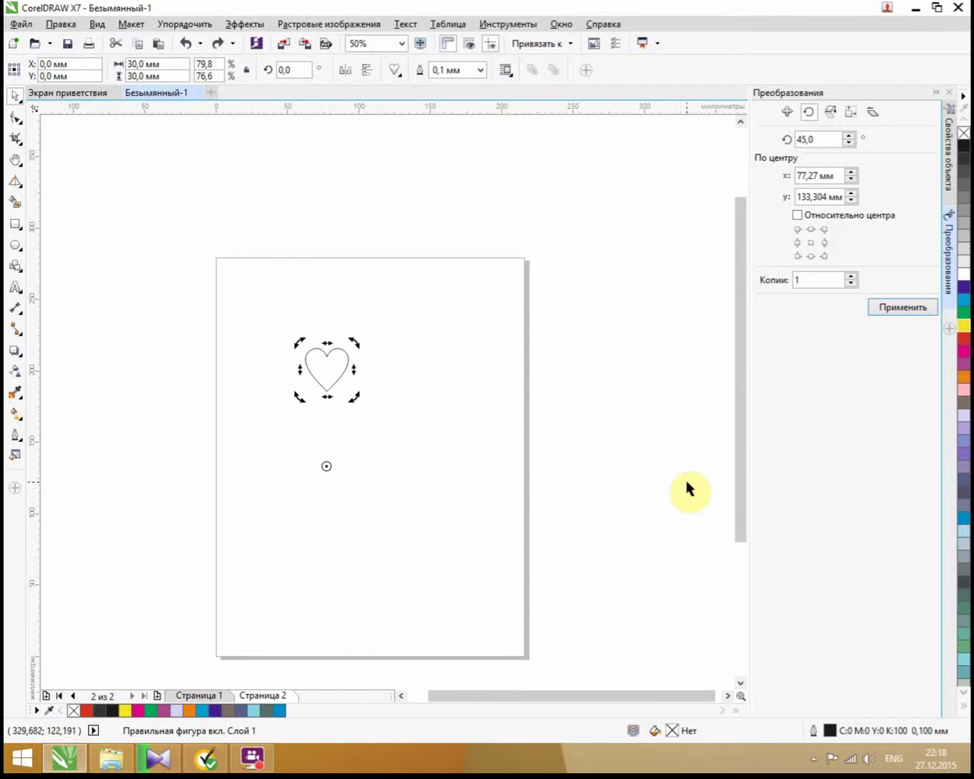
Repeat the 45° rotation with one copy seven times to form a full ring of hearts, and deselect everything
click(901, 308)
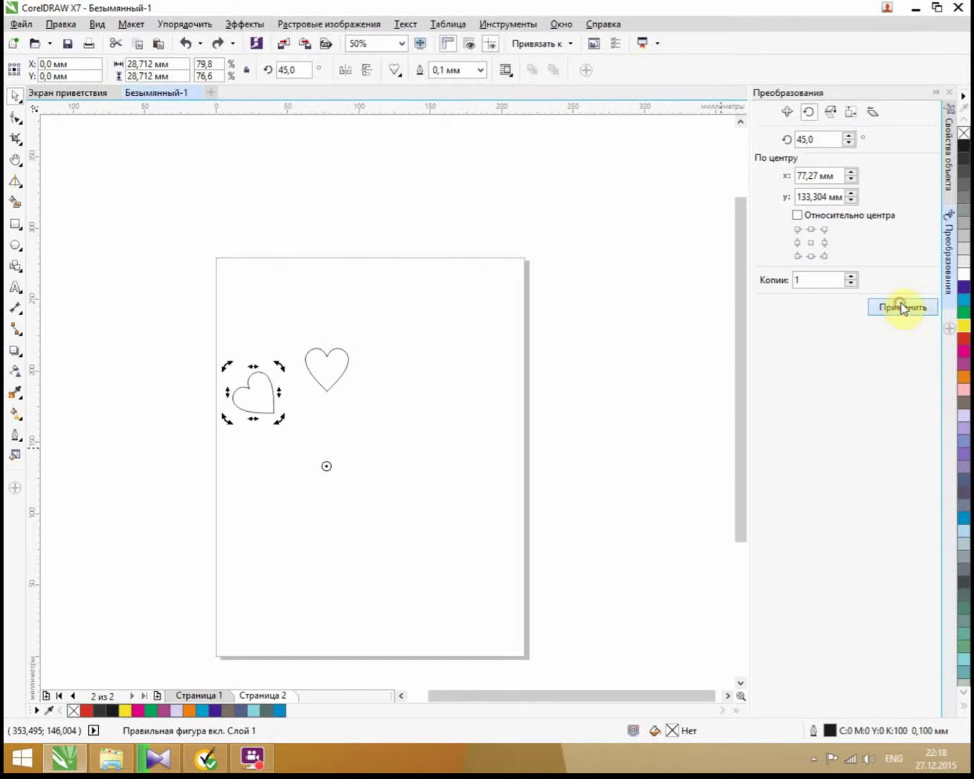
click(892, 314)
click(891, 314)
click(891, 315)
click(891, 315)
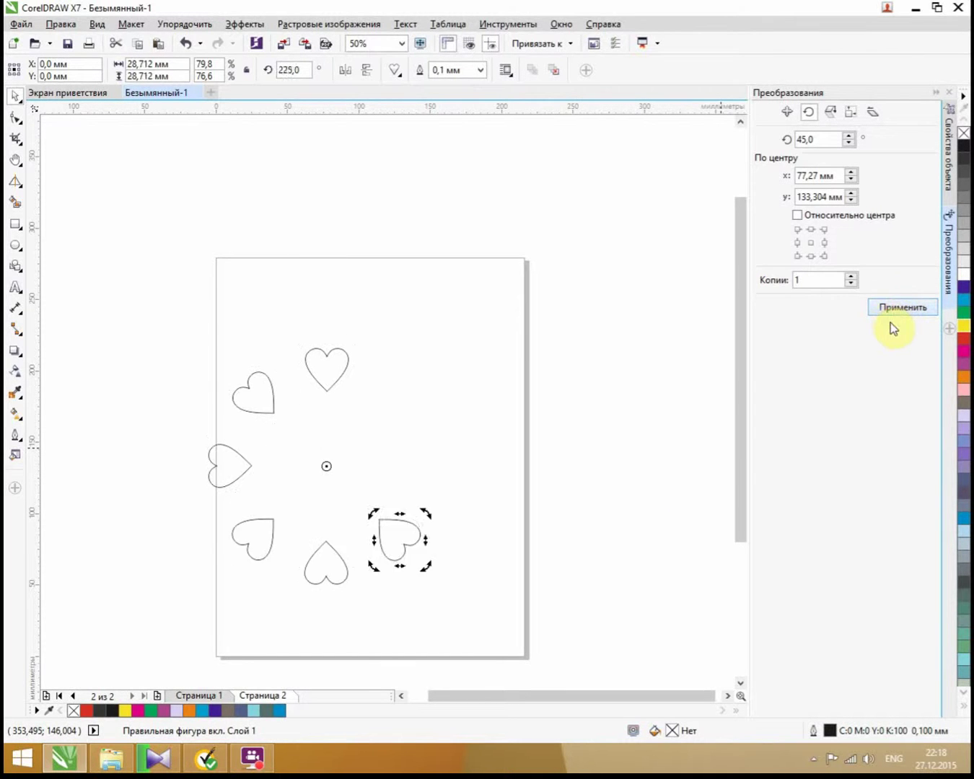
click(890, 313)
click(890, 315)
click(393, 338)
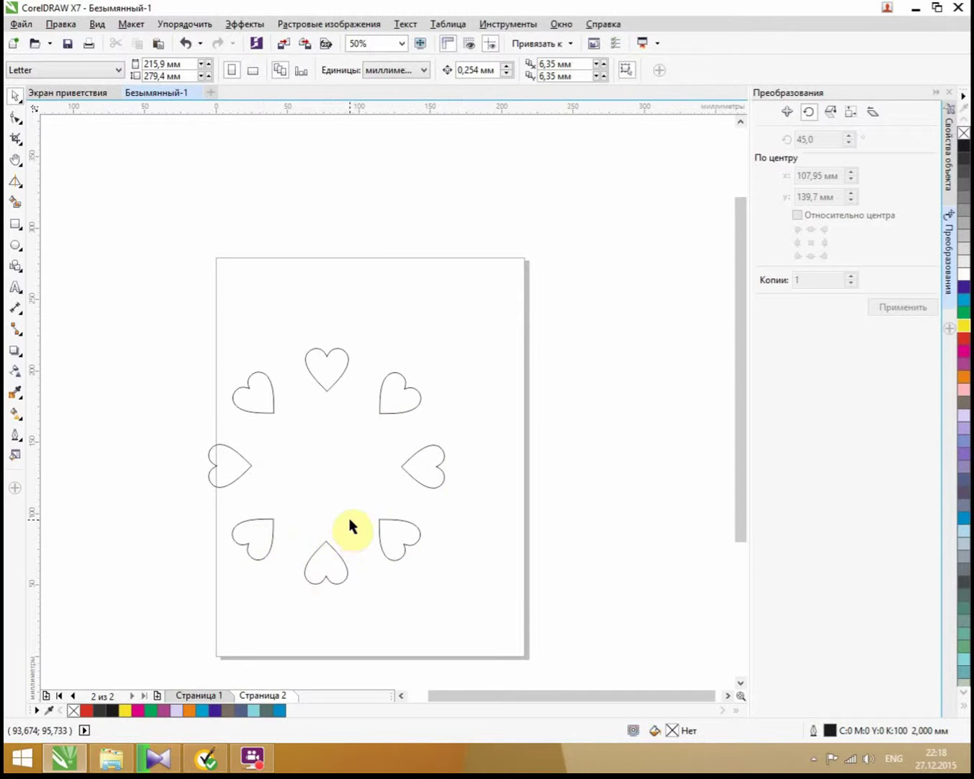
Undo the whole ring of rotated hearts back to the single original
key(ctrl+z)
key(ctrl+z)
key(ctrl+z)
key(ctrl+z)
key(ctrl+z)
key(ctrl+z)
key(ctrl+z)
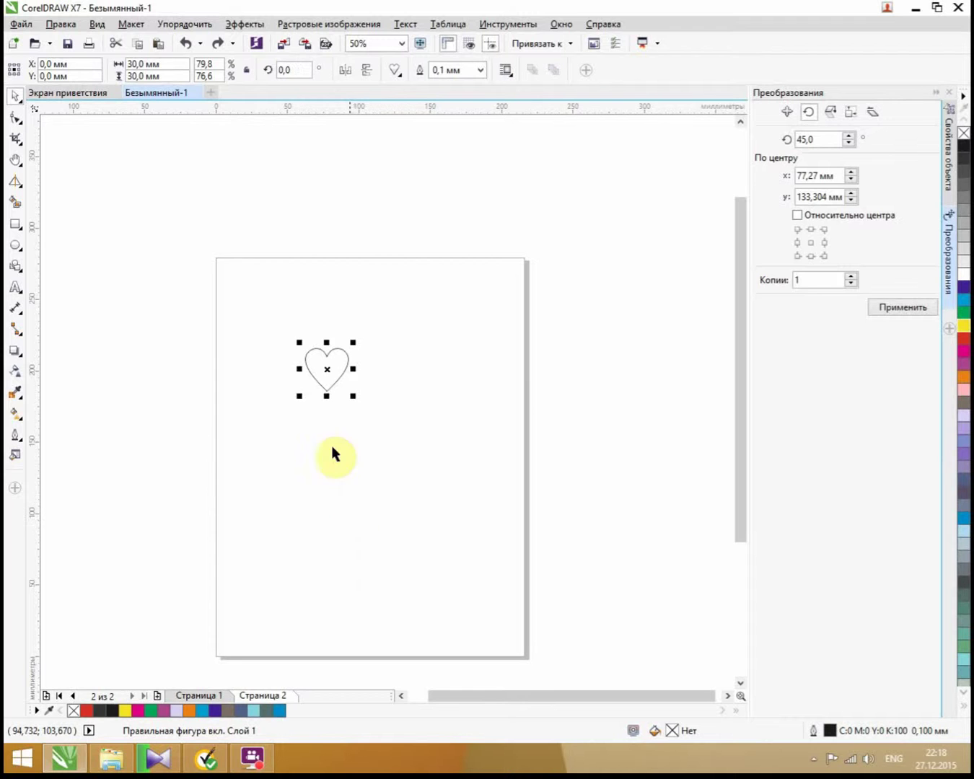
Move the heart's rotation centre to about x 120 mm, y 151 mm, and make seven copies around it at 45° intervals
click(326, 370)
drag(327, 369, 387, 440)
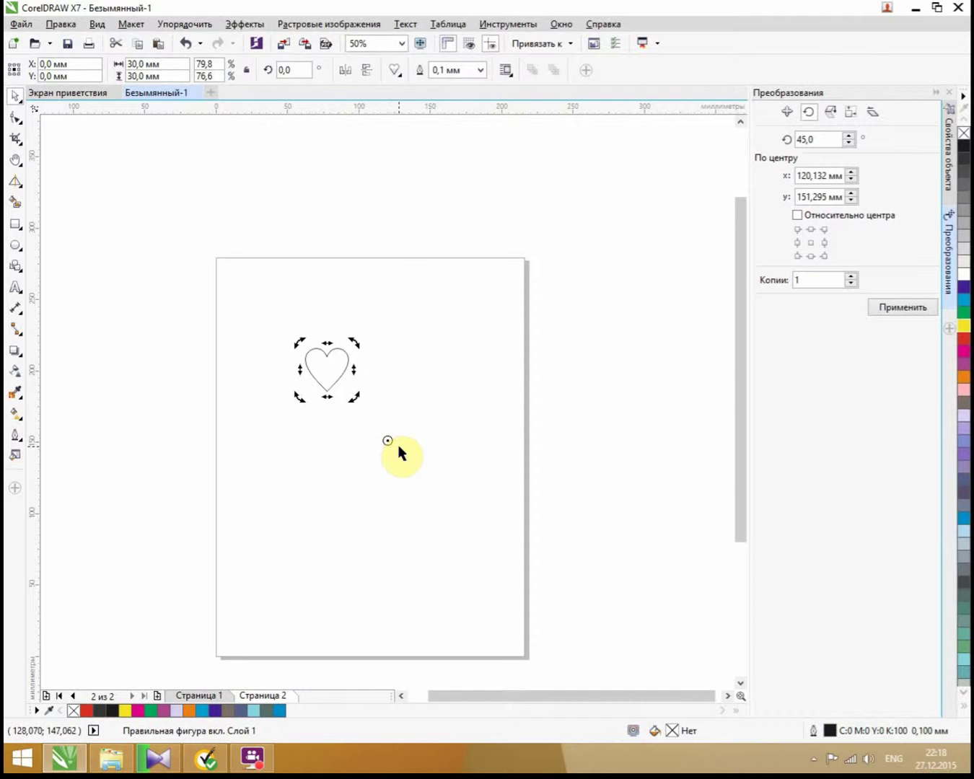
click(897, 304)
click(893, 311)
click(893, 311)
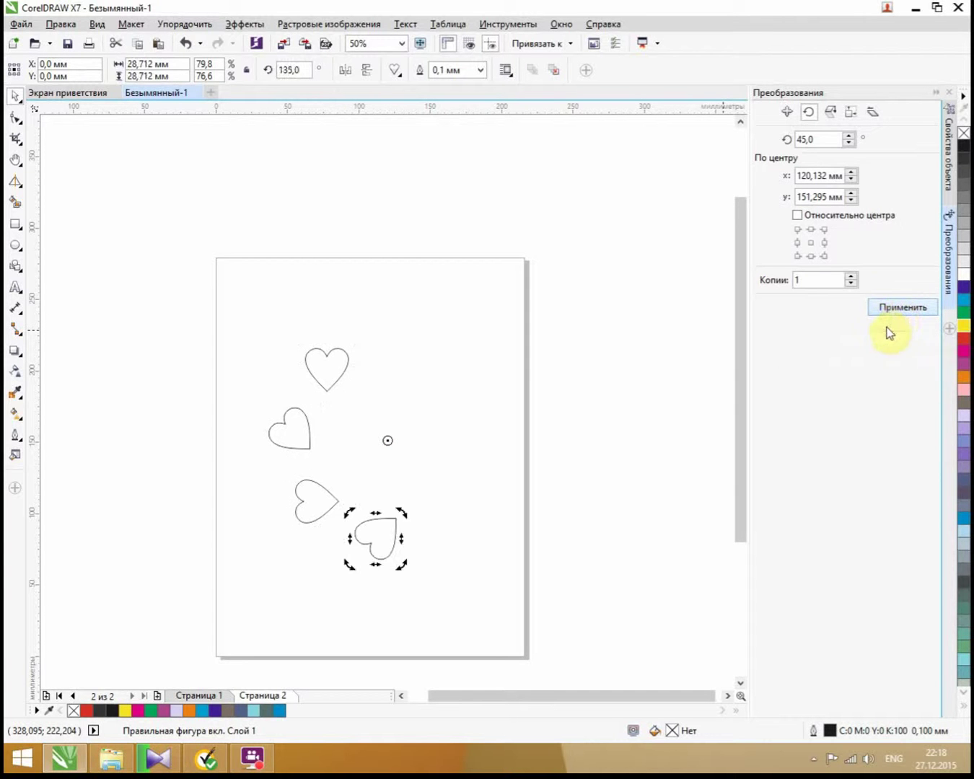
click(891, 309)
click(893, 309)
click(893, 309)
click(887, 309)
click(461, 310)
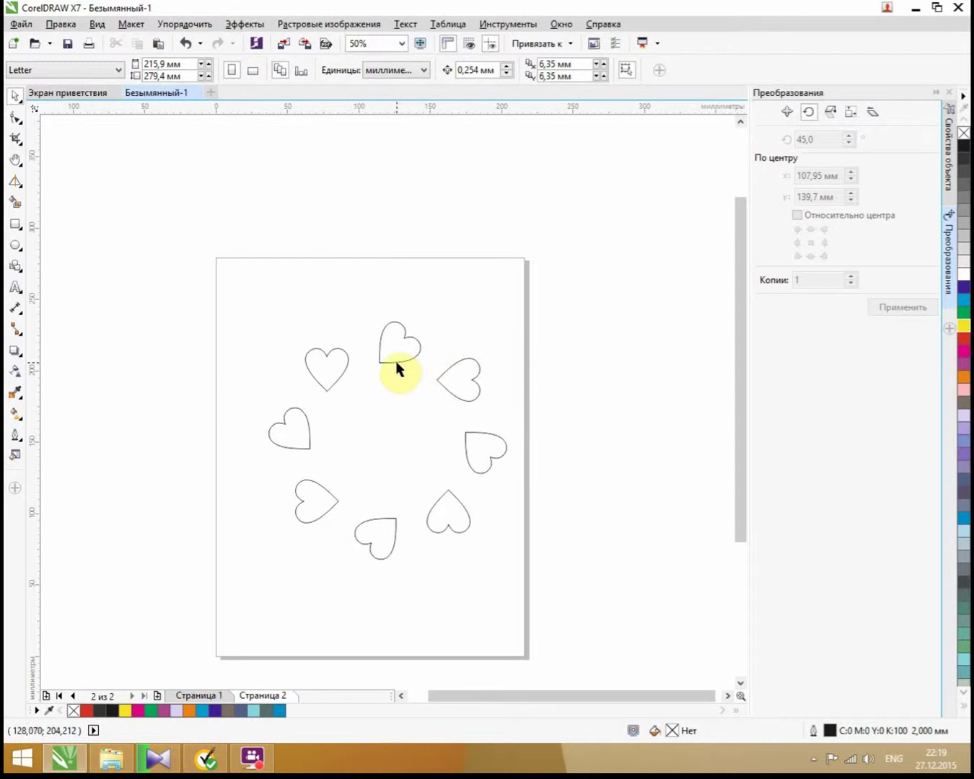
Undo the seven copies made around the offset rotation centre
key(ctrl+z)
key(ctrl+z)
key(ctrl+z)
key(ctrl+z)
key(ctrl+z)
key(ctrl+z)
key(ctrl+z)
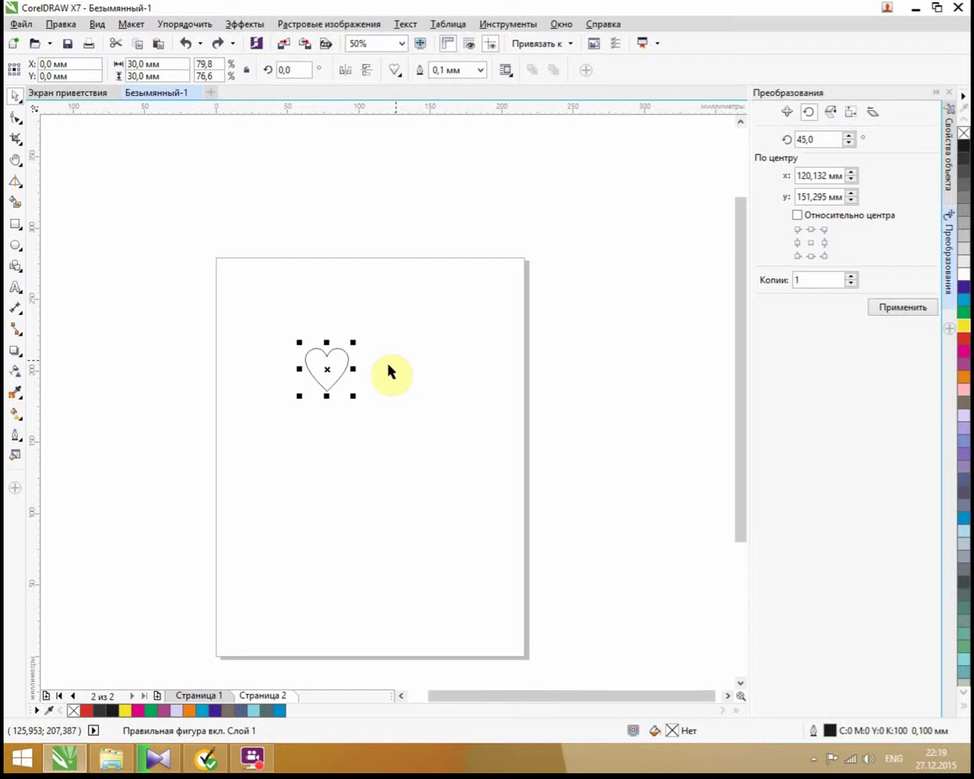
Move the heart's rotation centre back directly below the shape, to about x 78 mm, y 135 mm
click(324, 373)
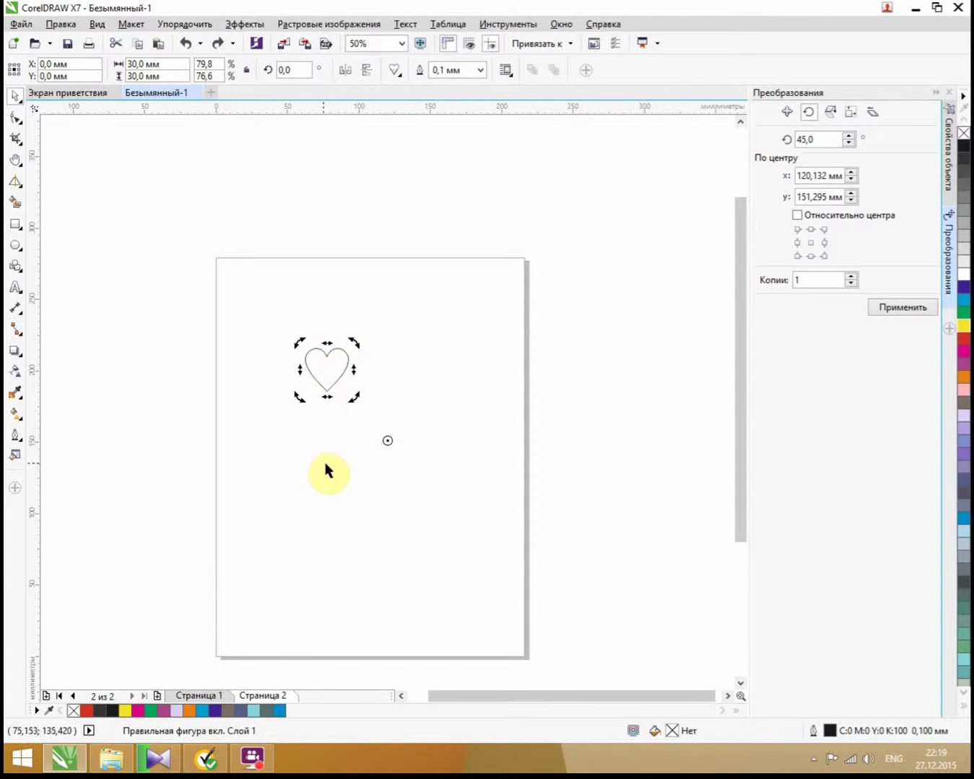
drag(386, 442, 327, 463)
Create seven copies of the heart at 45° intervals around the centre below it, and clear the selection
click(879, 310)
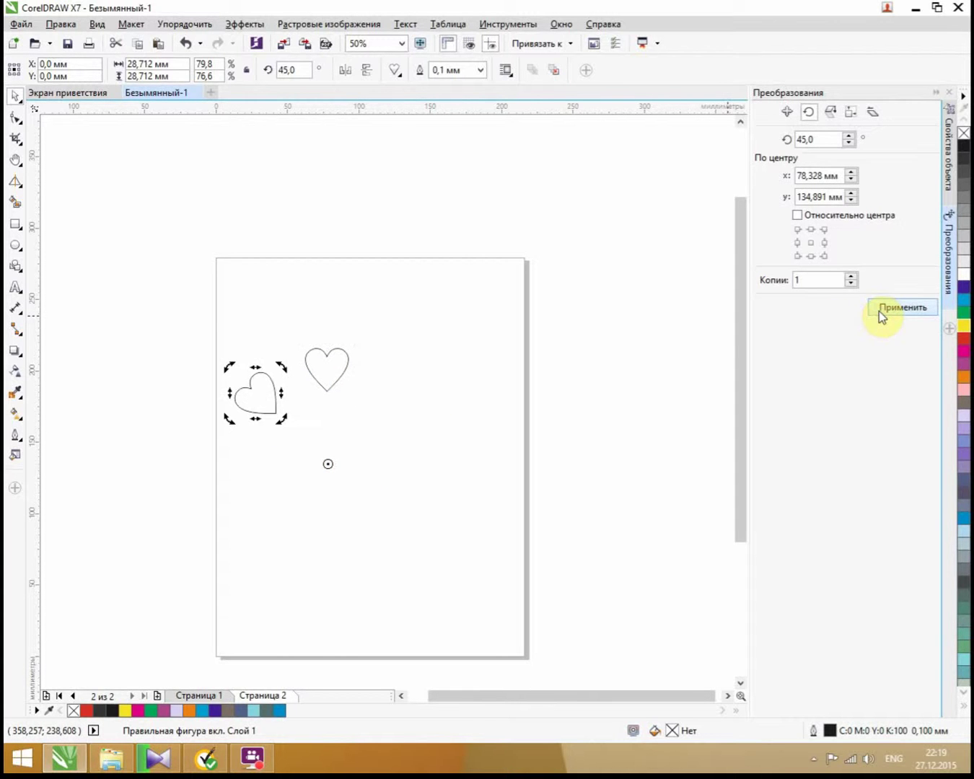
click(879, 310)
click(878, 310)
click(880, 310)
click(880, 309)
click(881, 310)
click(881, 311)
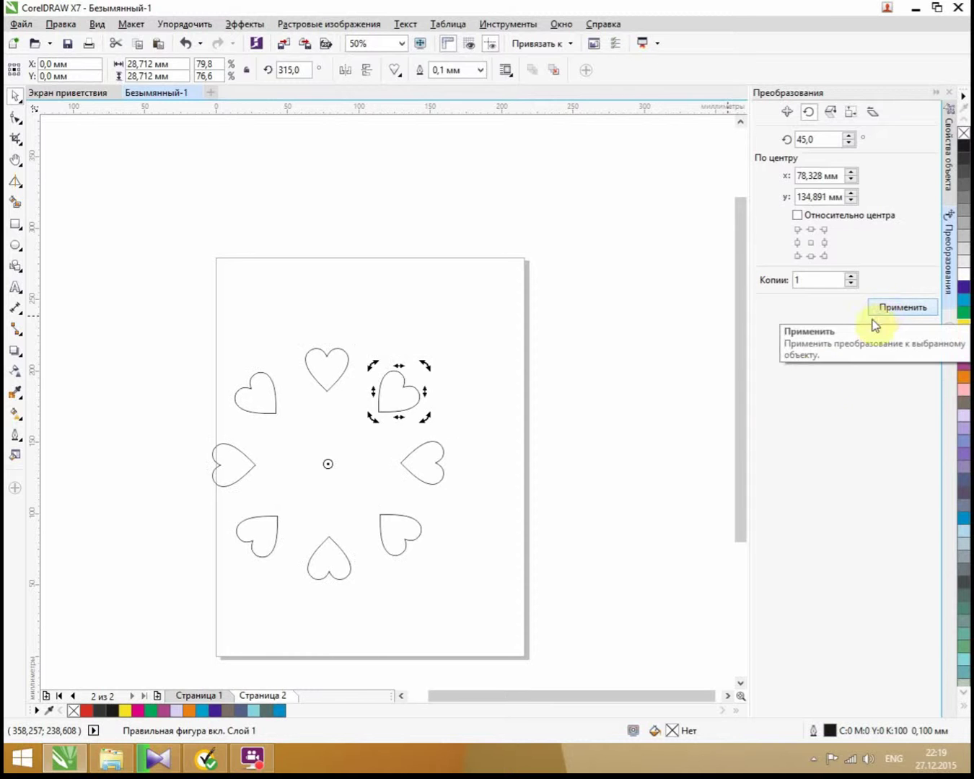
click(578, 383)
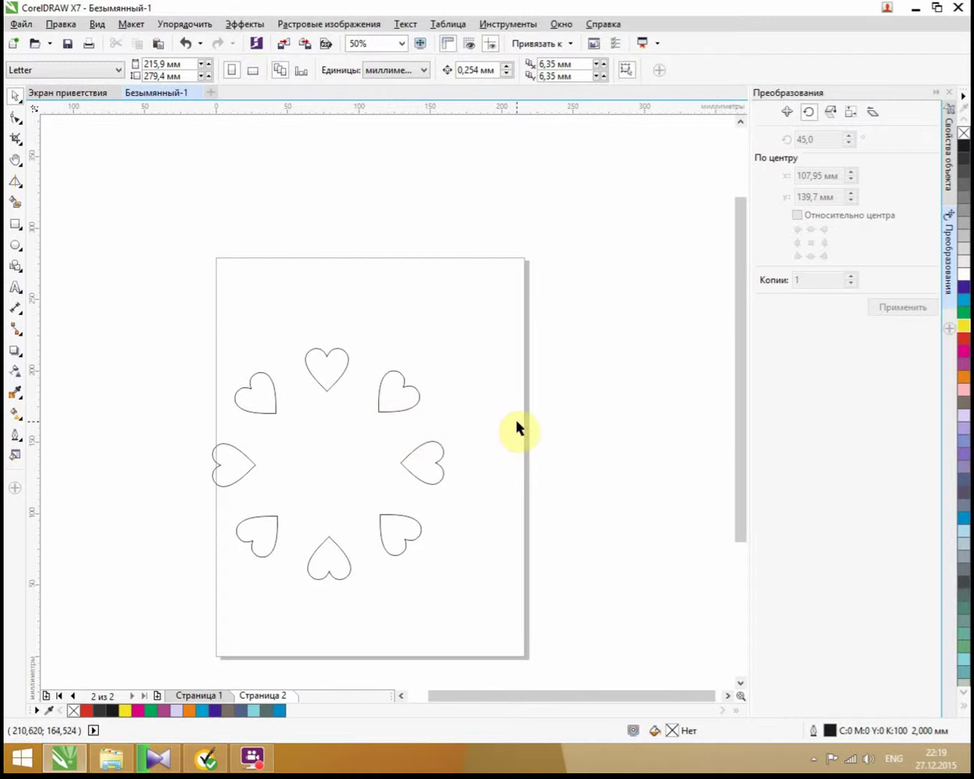
Undo the ring of copies and show the original heart's rotation handles and centre
key(ctrl+z)
key(ctrl+z)
key(ctrl+z)
key(ctrl+z)
key(ctrl+z)
key(ctrl+z)
key(ctrl+z)
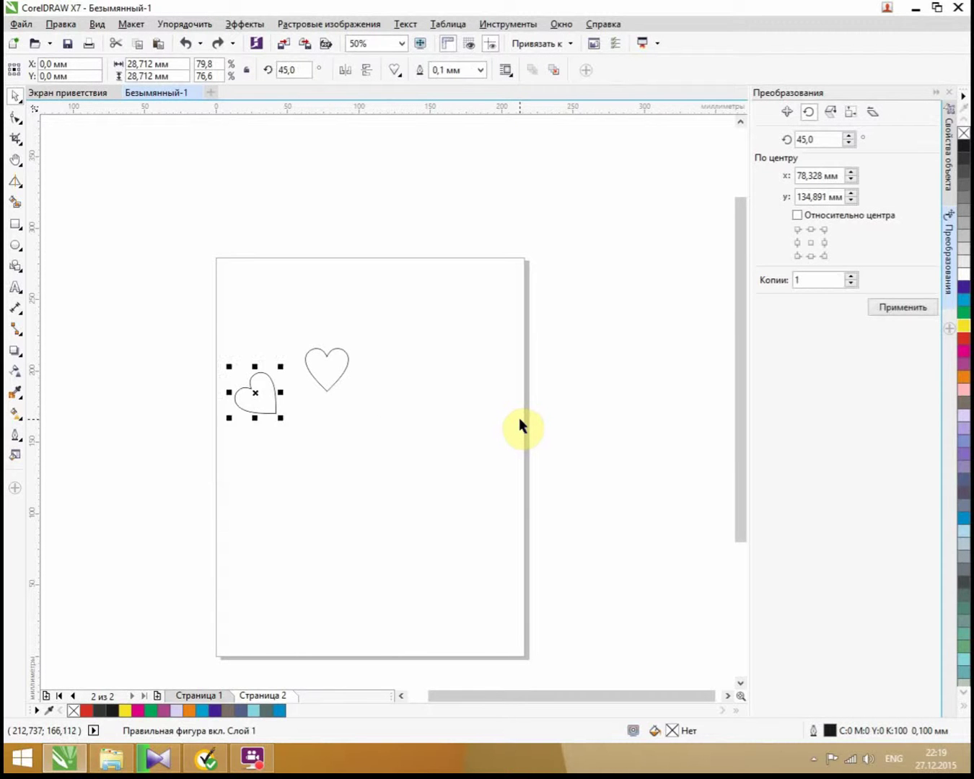
click(329, 376)
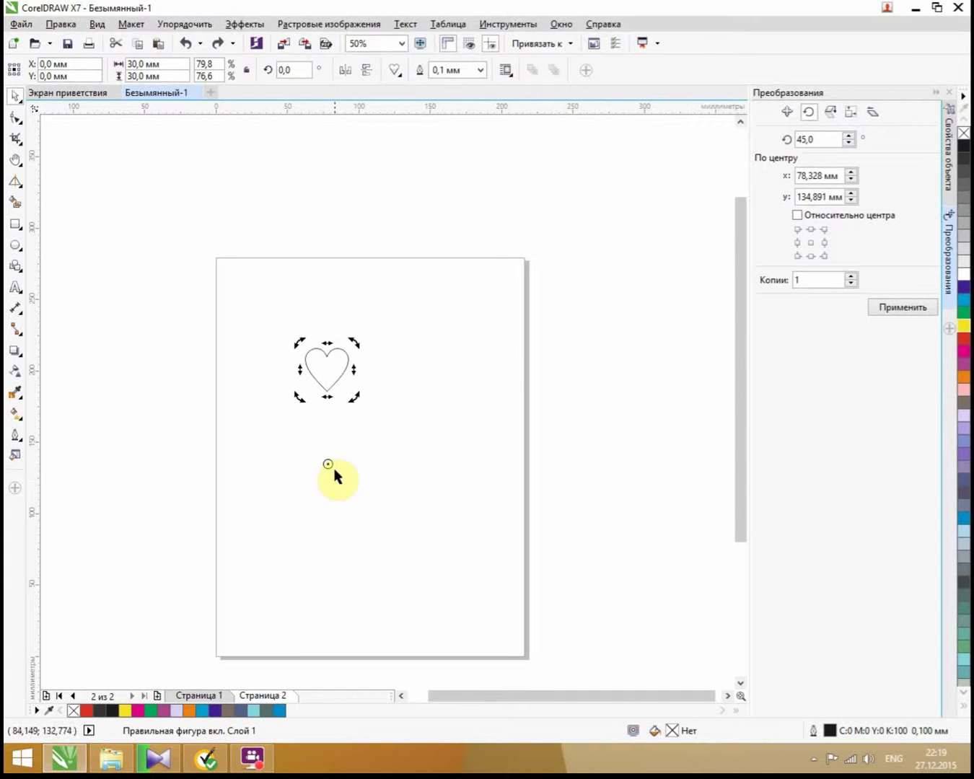
Display the document grid over the page and the area around it
click(96, 29)
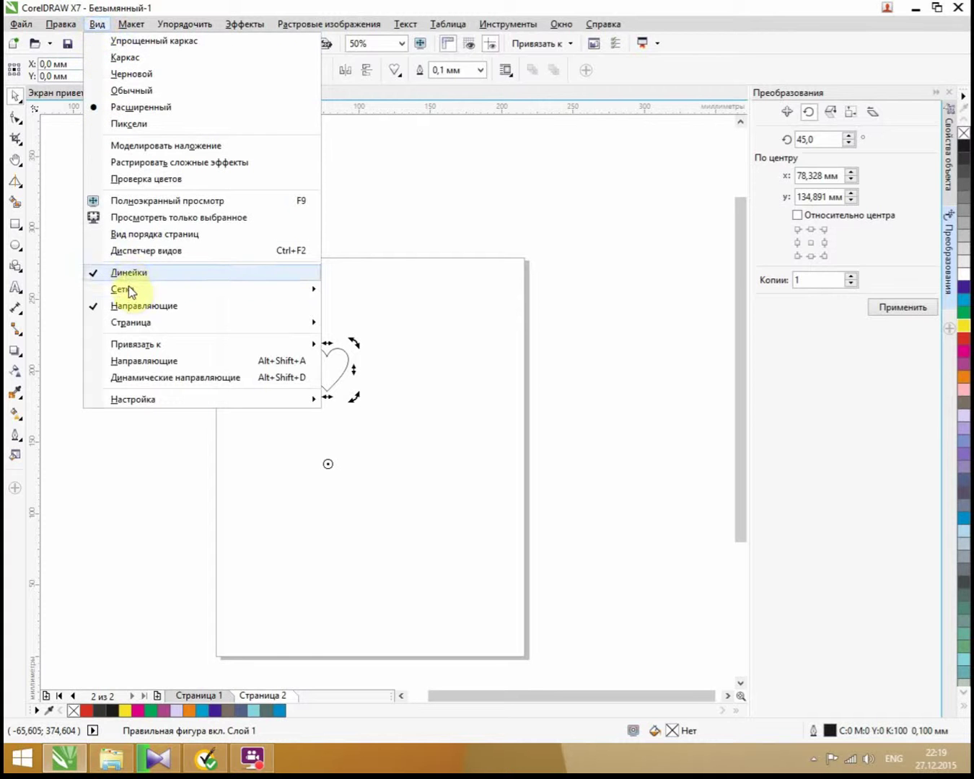
mouse_move(130, 288)
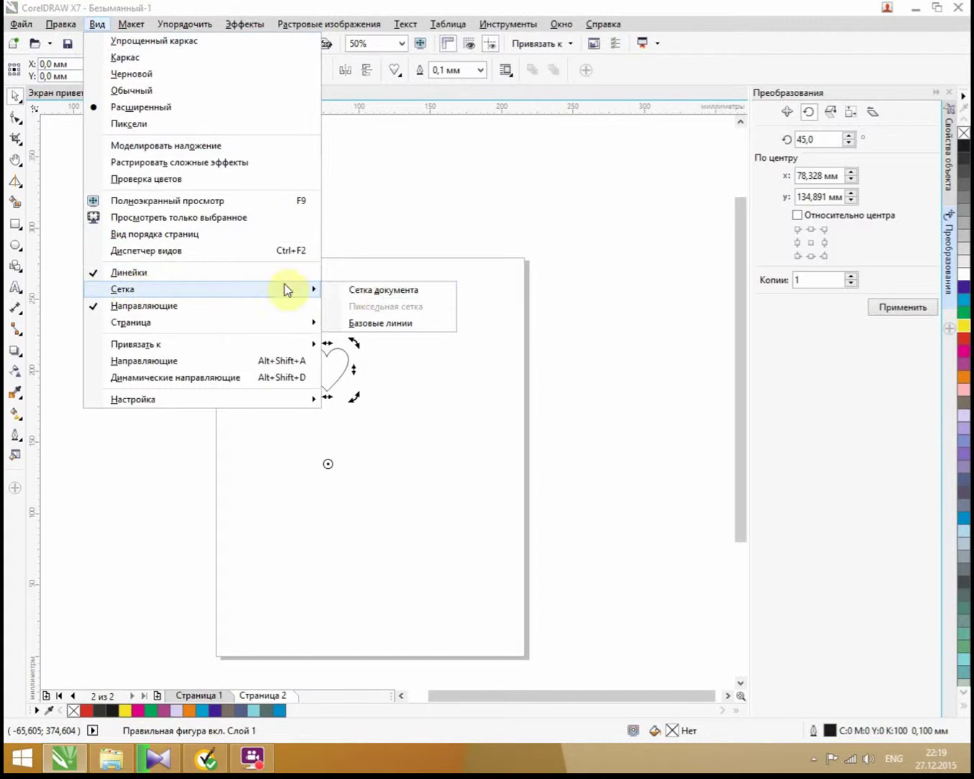
click(362, 292)
scroll(360, 343, up, 2)
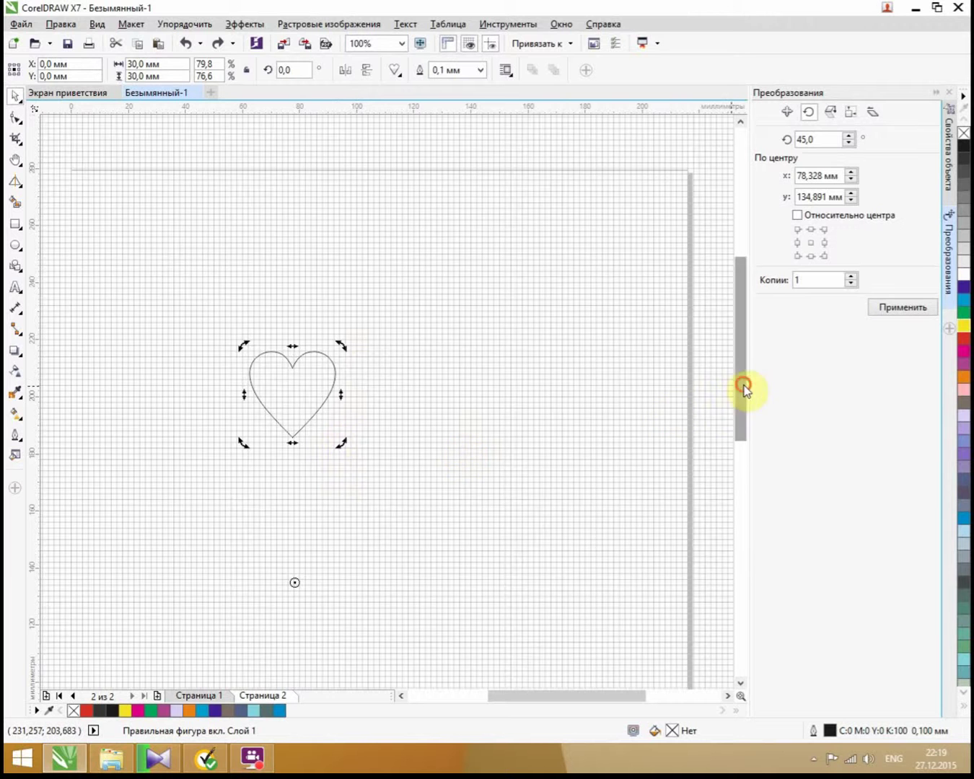
drag(744, 388, 744, 437)
scroll(375, 352, up, 2)
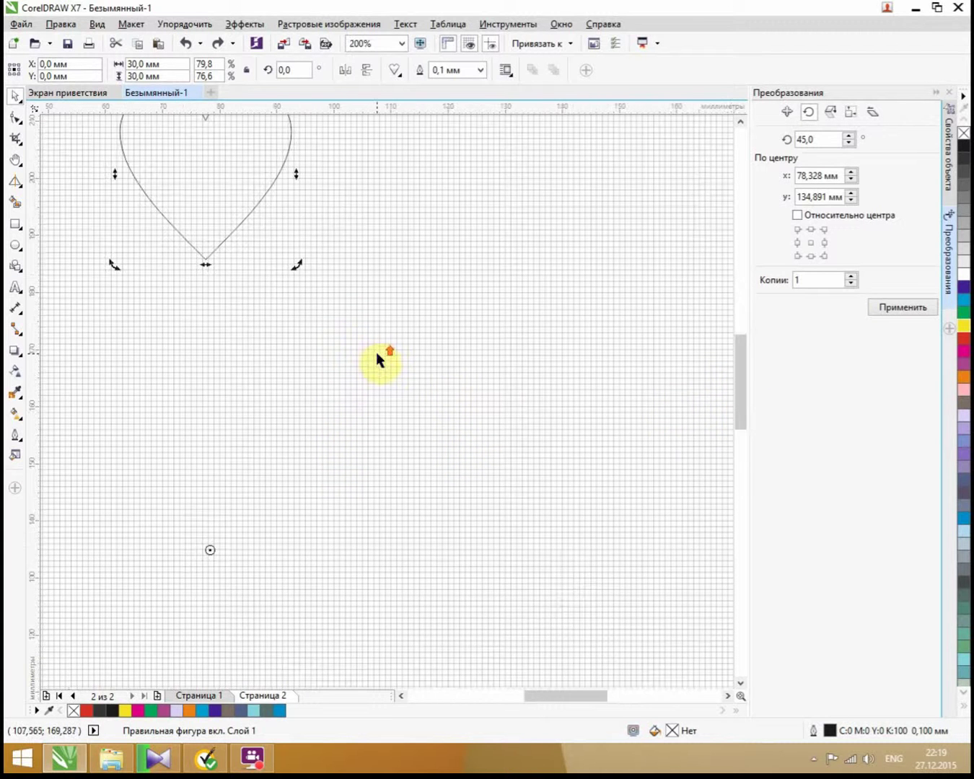
scroll(365, 350, down, 2)
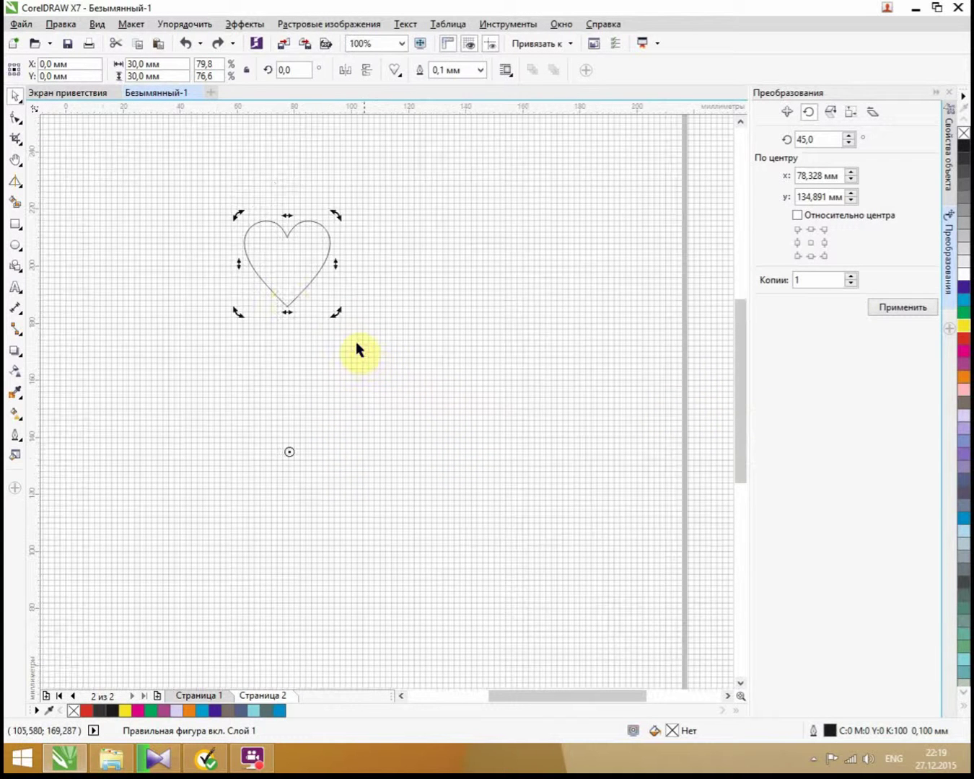
Set the document grid frequency to 4.0 grid lines per millimetre both horizontally and vertically
click(97, 25)
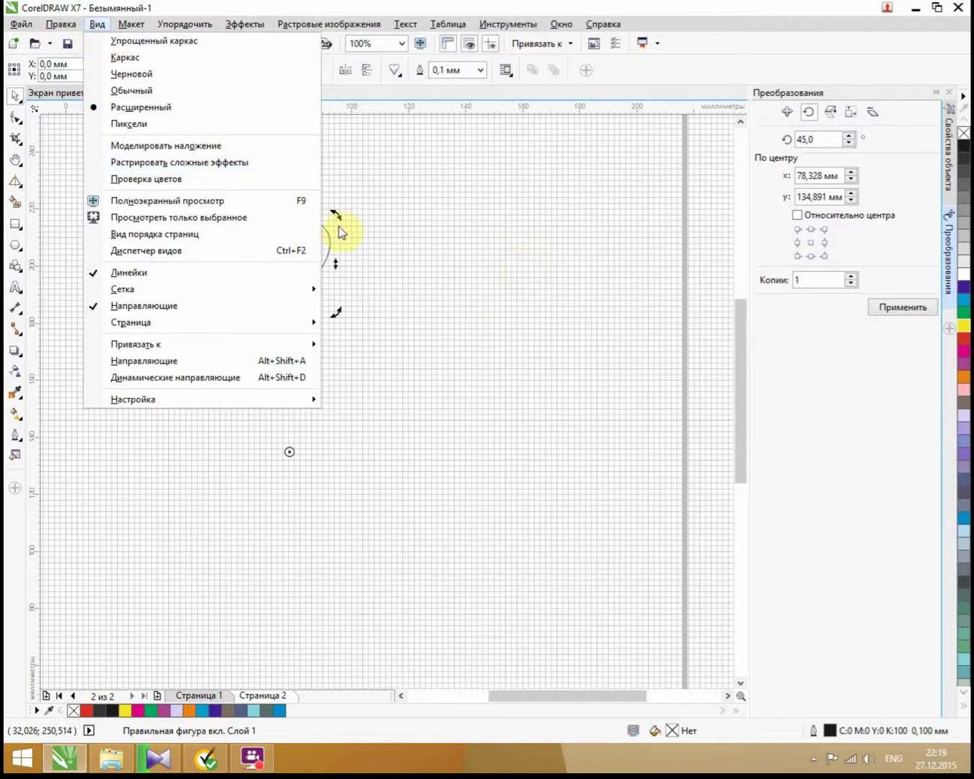
click(205, 401)
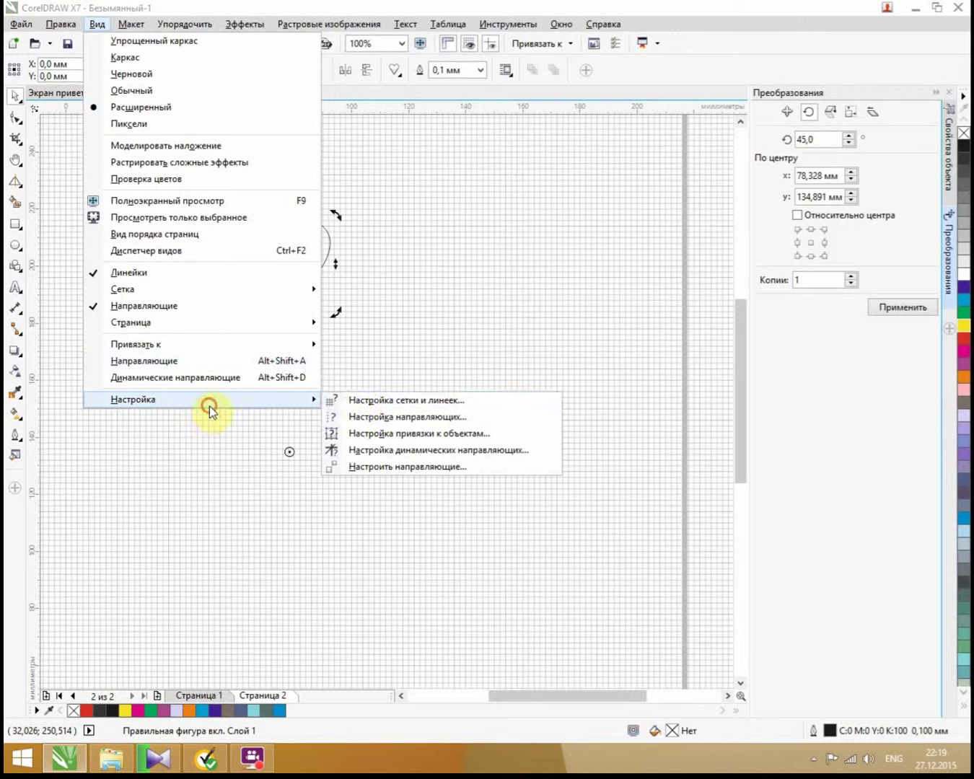
click(357, 403)
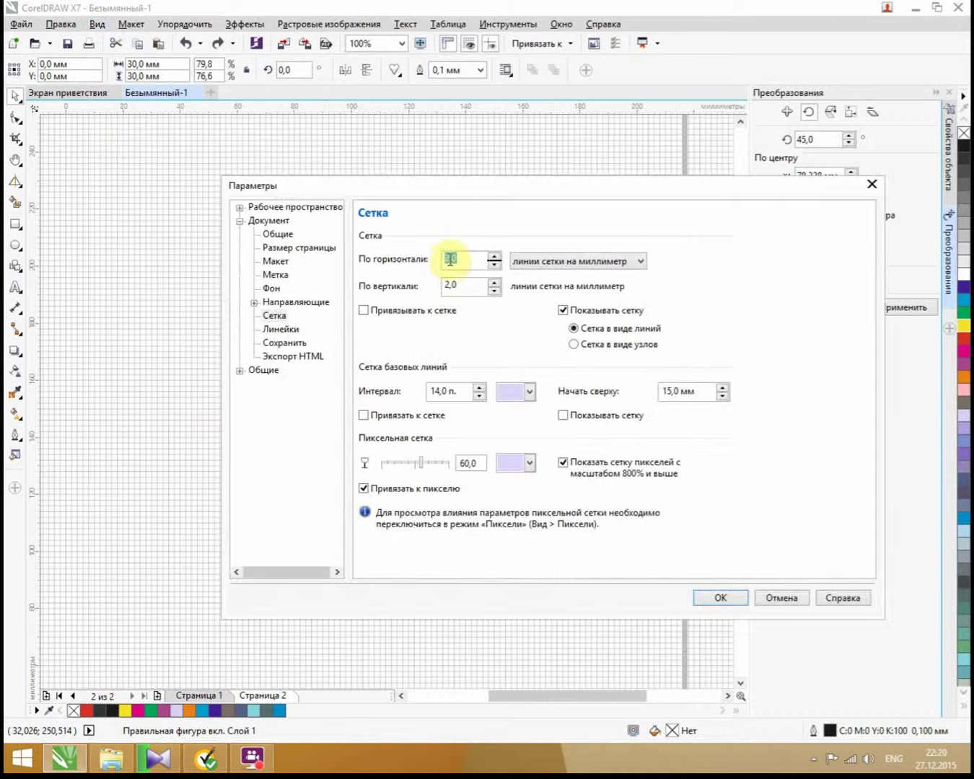
text(4)
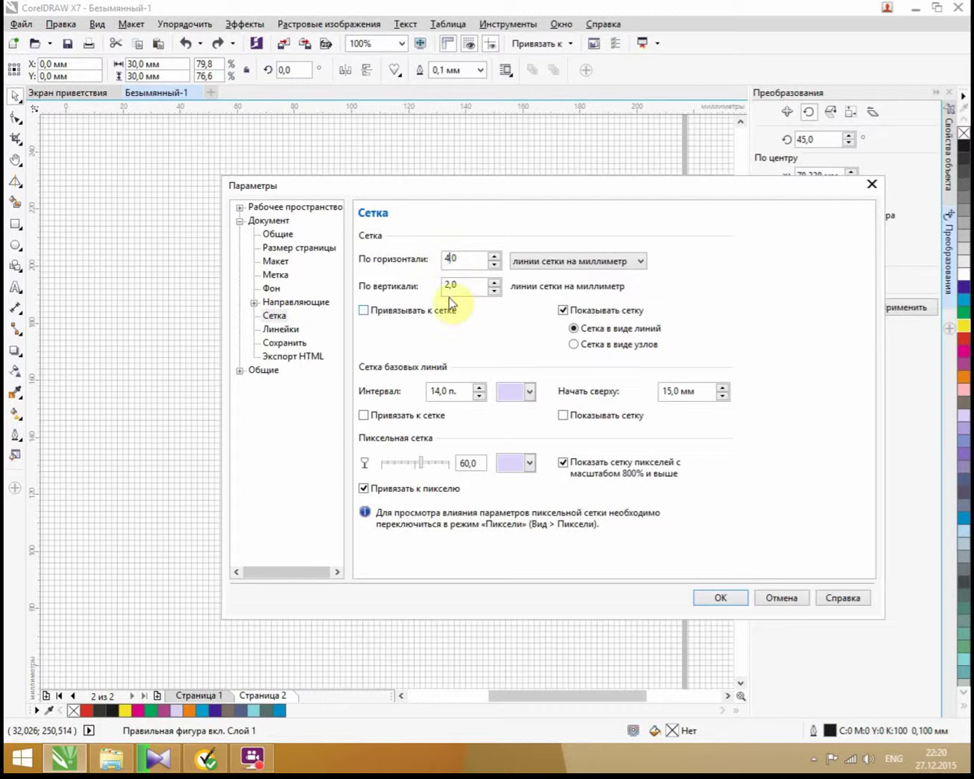
double_click(447, 285)
text(4)
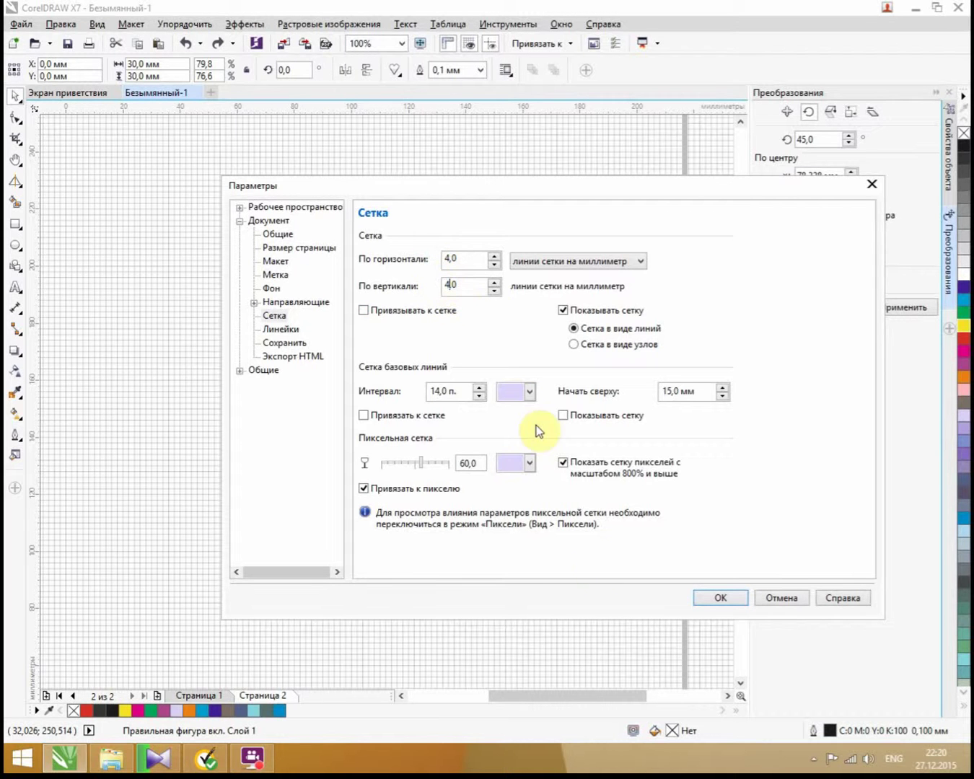
click(690, 596)
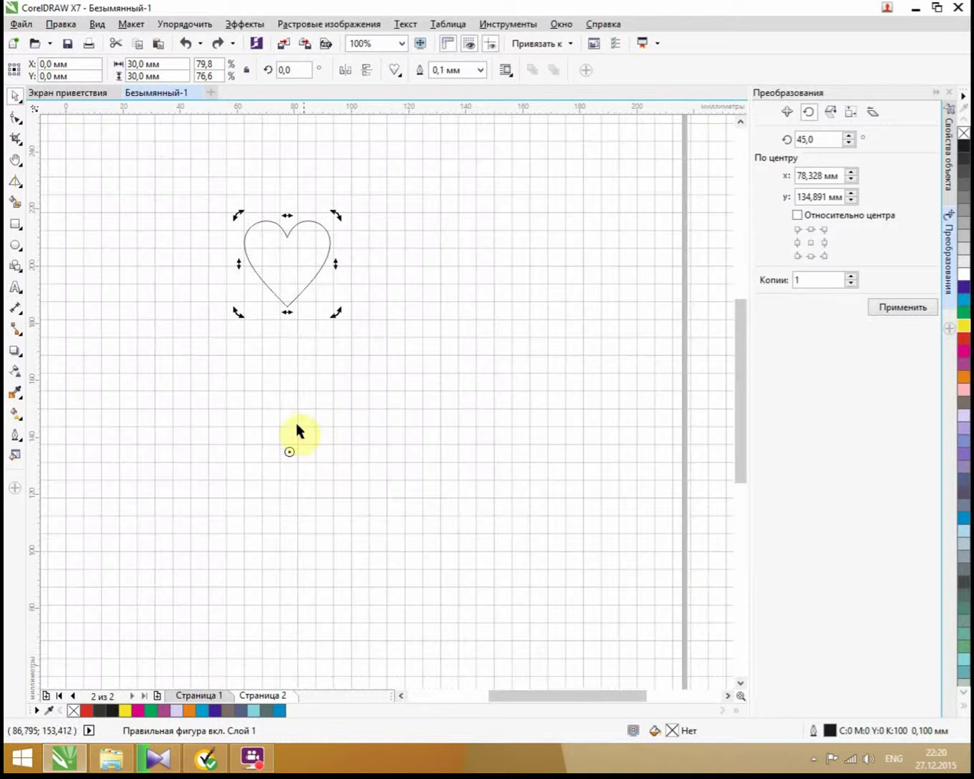
Align the heart's rotation centre with the grid line through the heart's middle, at about x 77.5 mm, y 134.1 mm
click(287, 261)
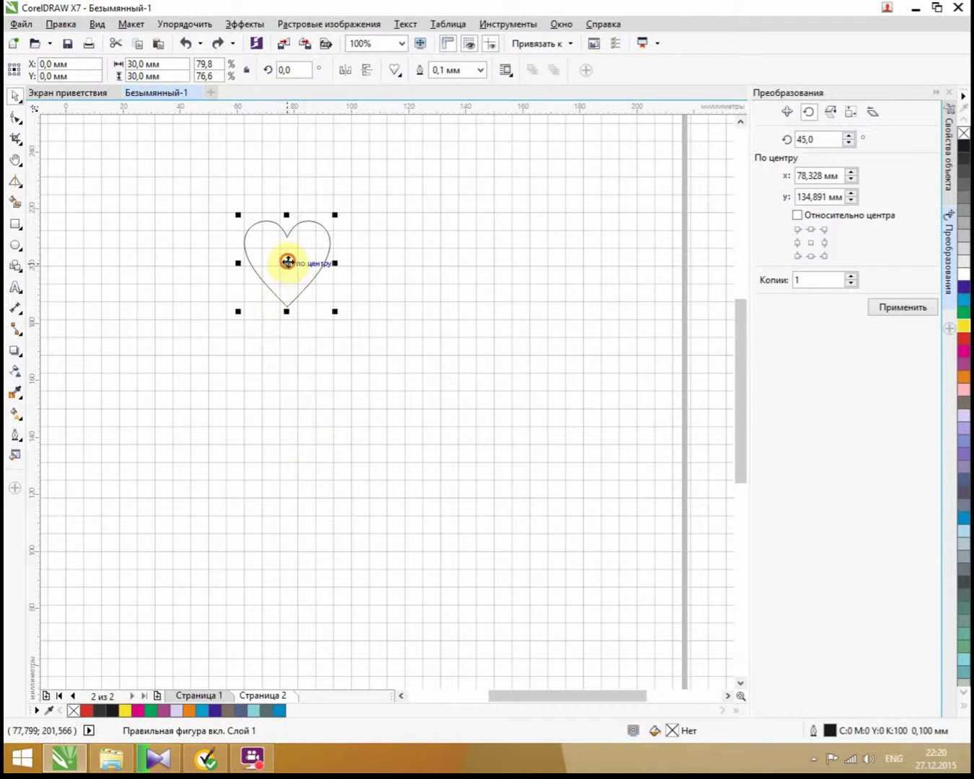
click(288, 262)
click(282, 251)
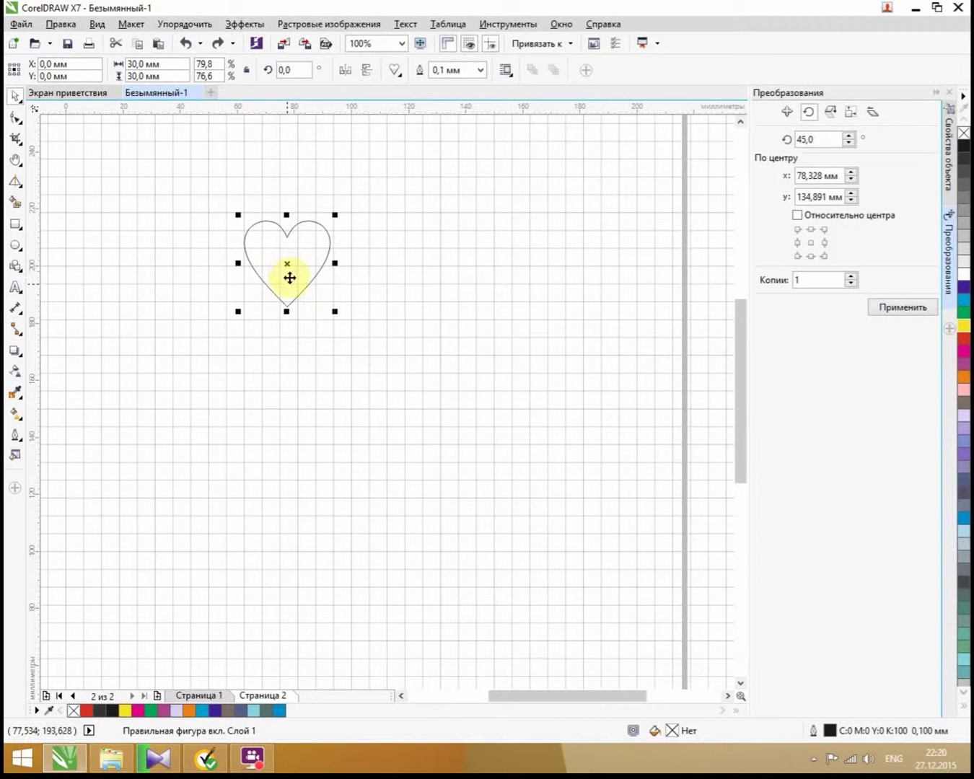
click(286, 265)
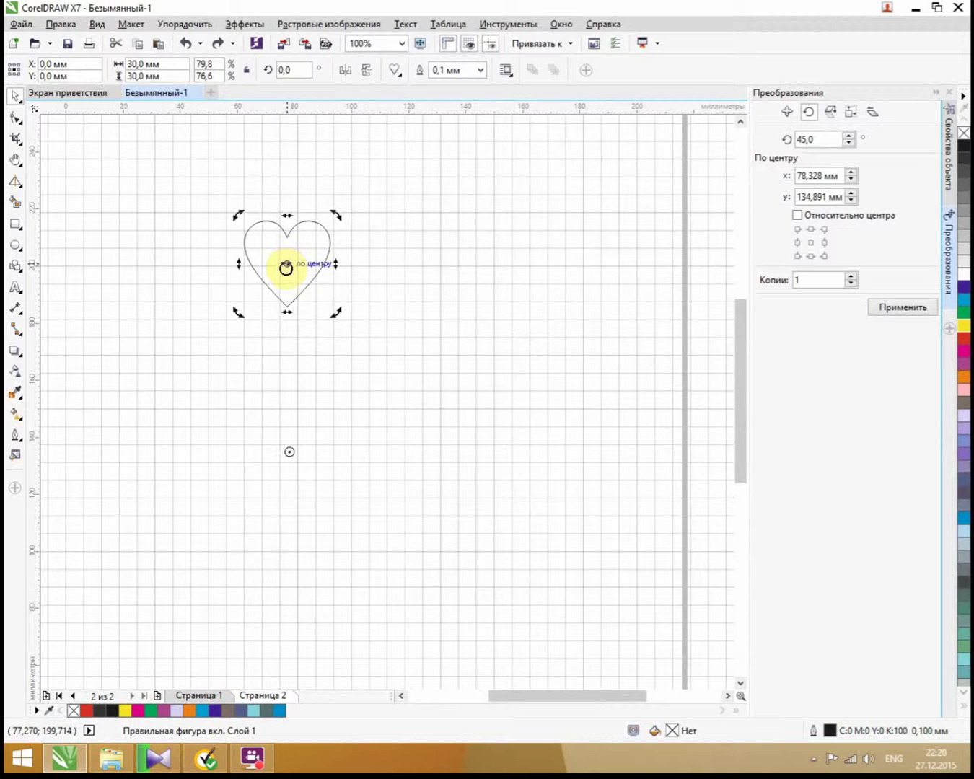
mouse_move(289, 301)
mouse_down()
mouse_move(287, 265)
mouse_move(298, 341)
mouse_move(287, 453)
mouse_up()
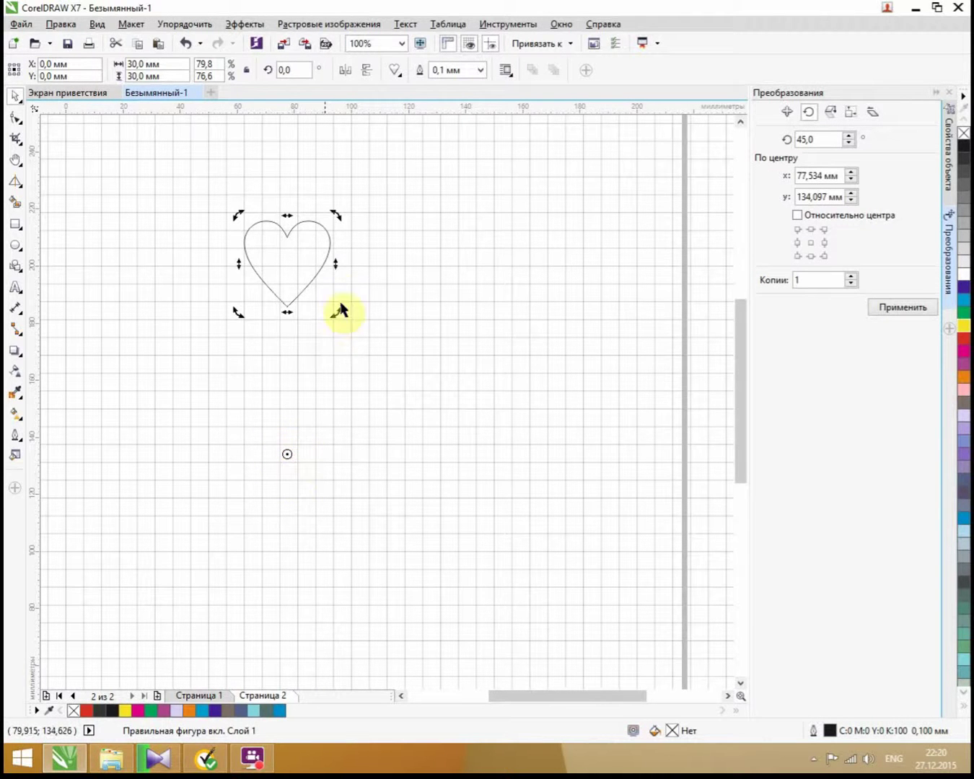
Hide the document grid
scroll(348, 269, down, 1)
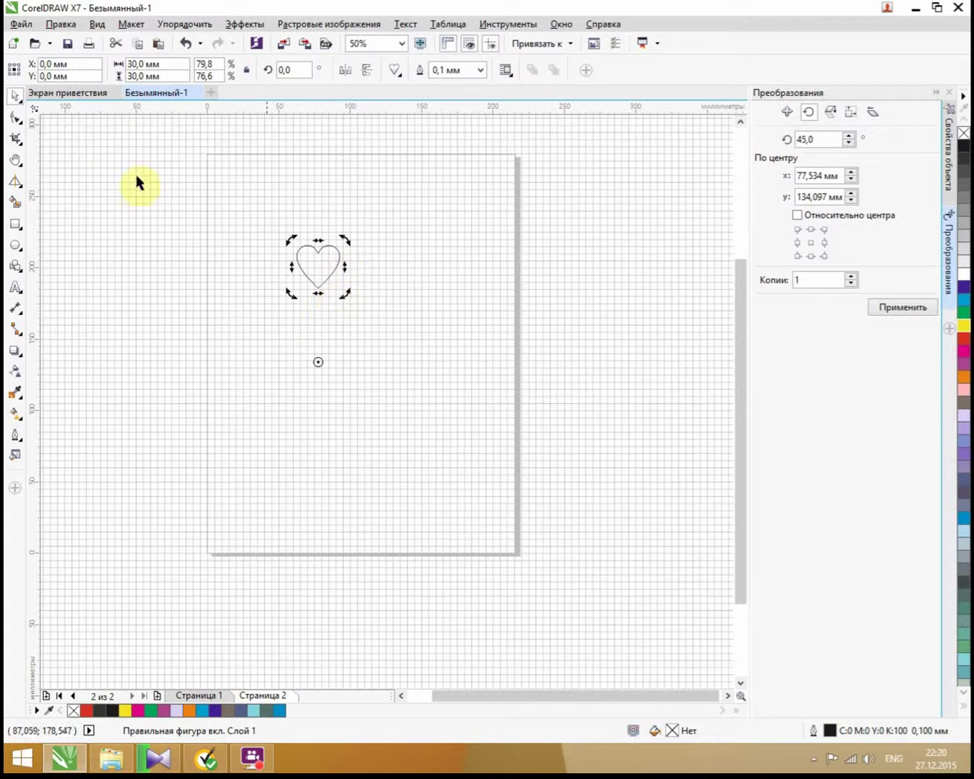
click(101, 25)
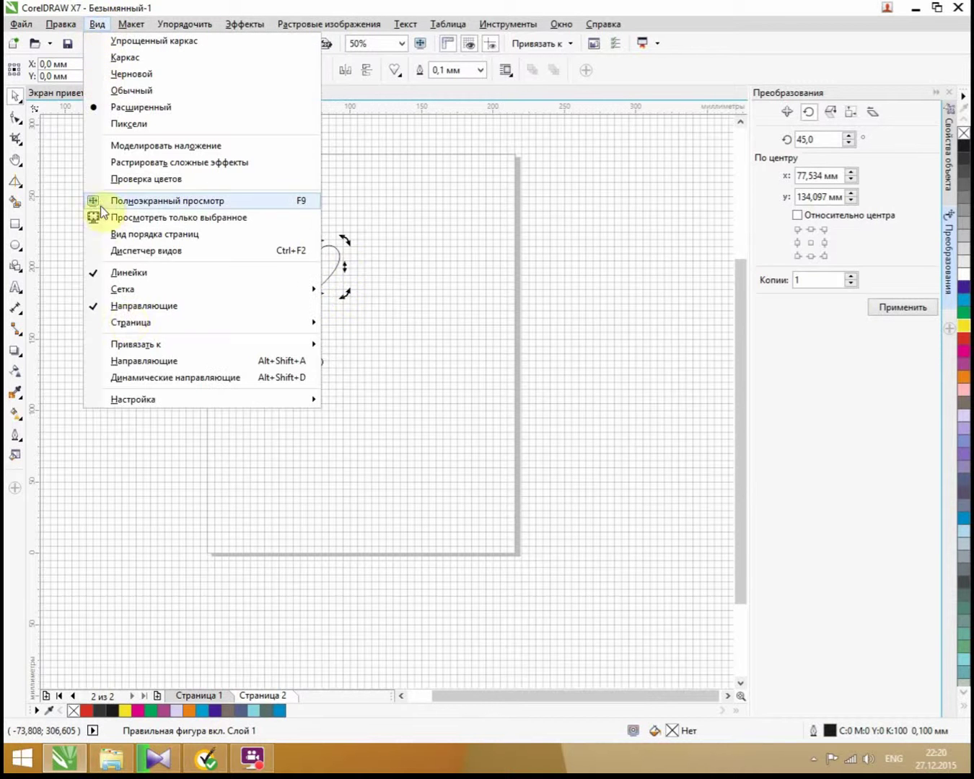
mouse_move(286, 328)
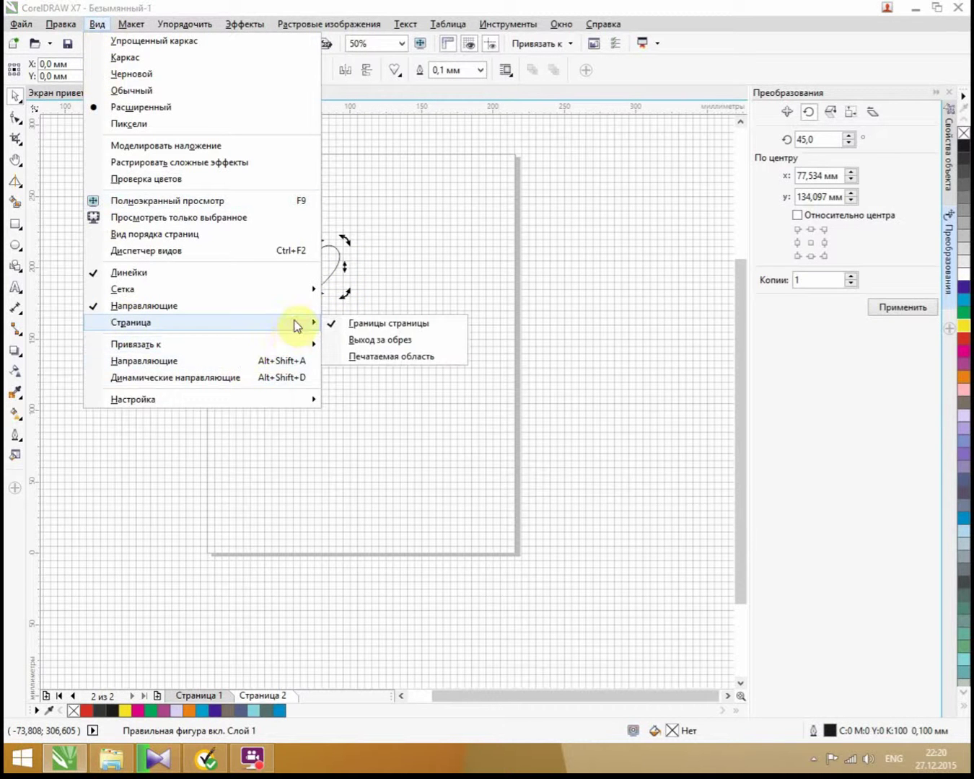
mouse_move(309, 292)
click(356, 291)
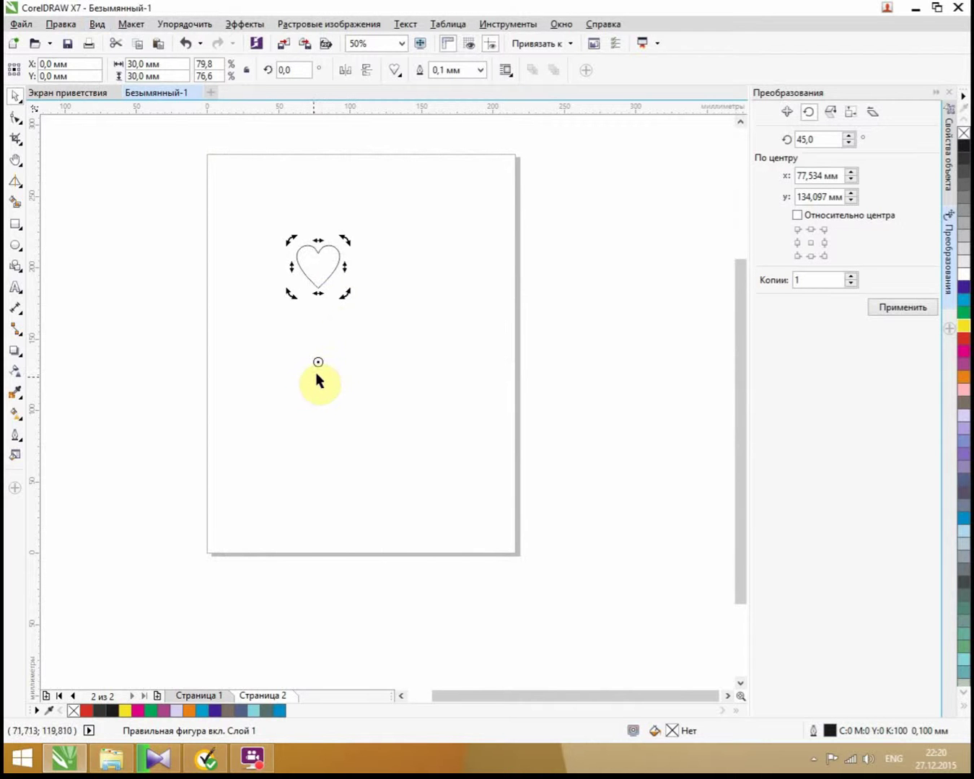
Create seven copies of the heart at 45° intervals around its aligned rotation centre, and clear the selection
click(915, 308)
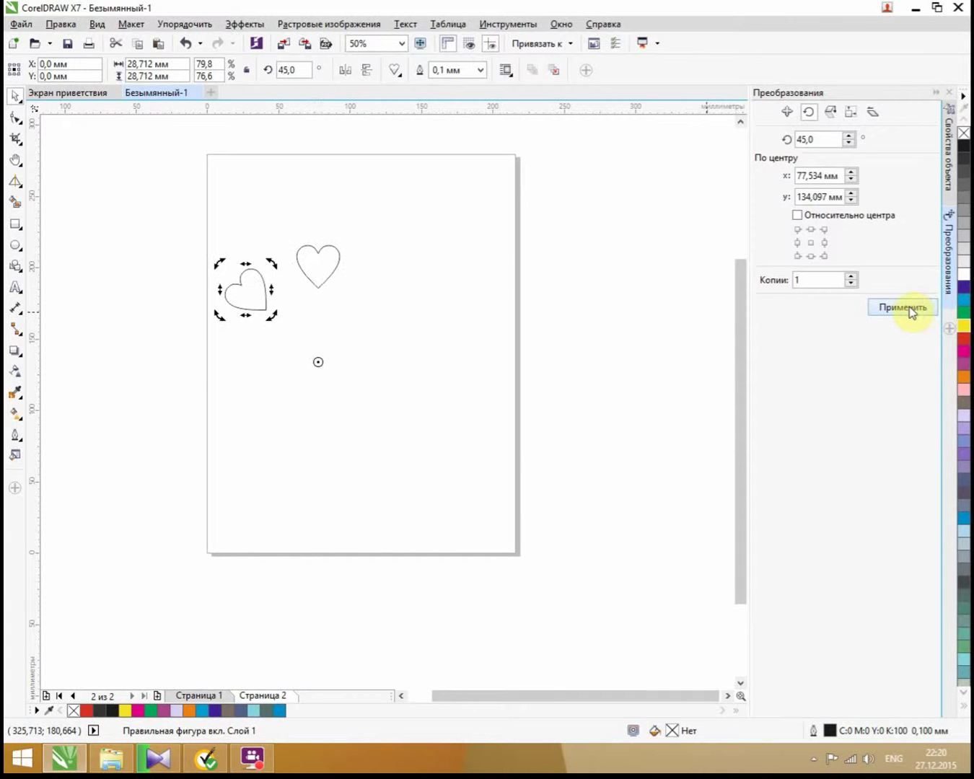
click(911, 311)
click(910, 311)
click(910, 310)
click(911, 311)
click(910, 310)
click(910, 310)
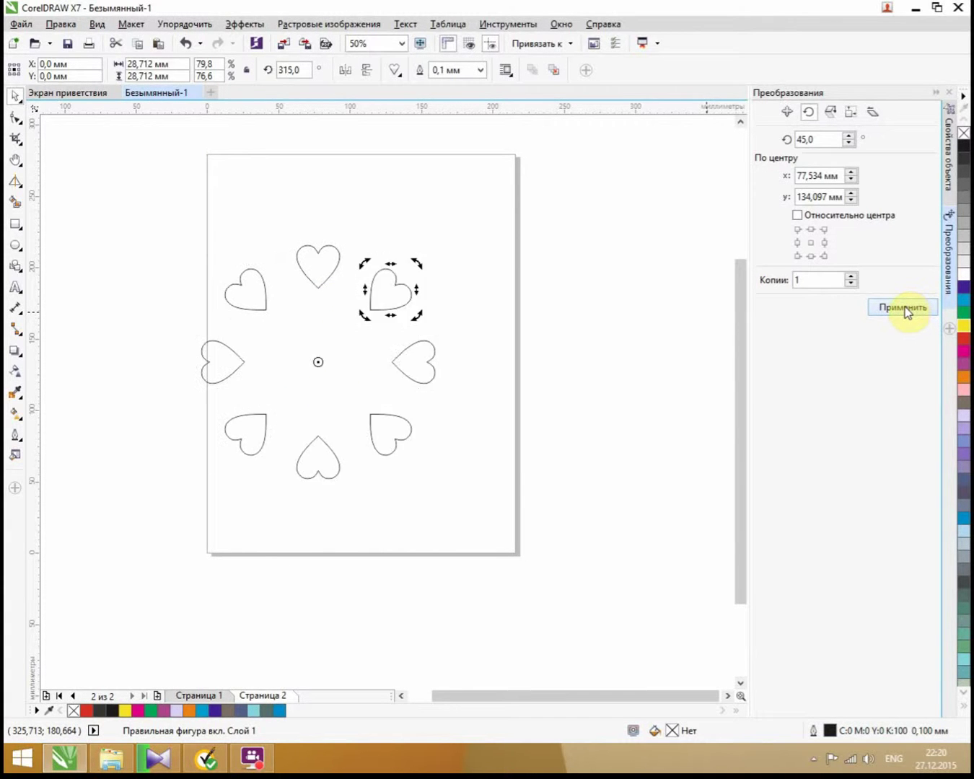
click(216, 243)
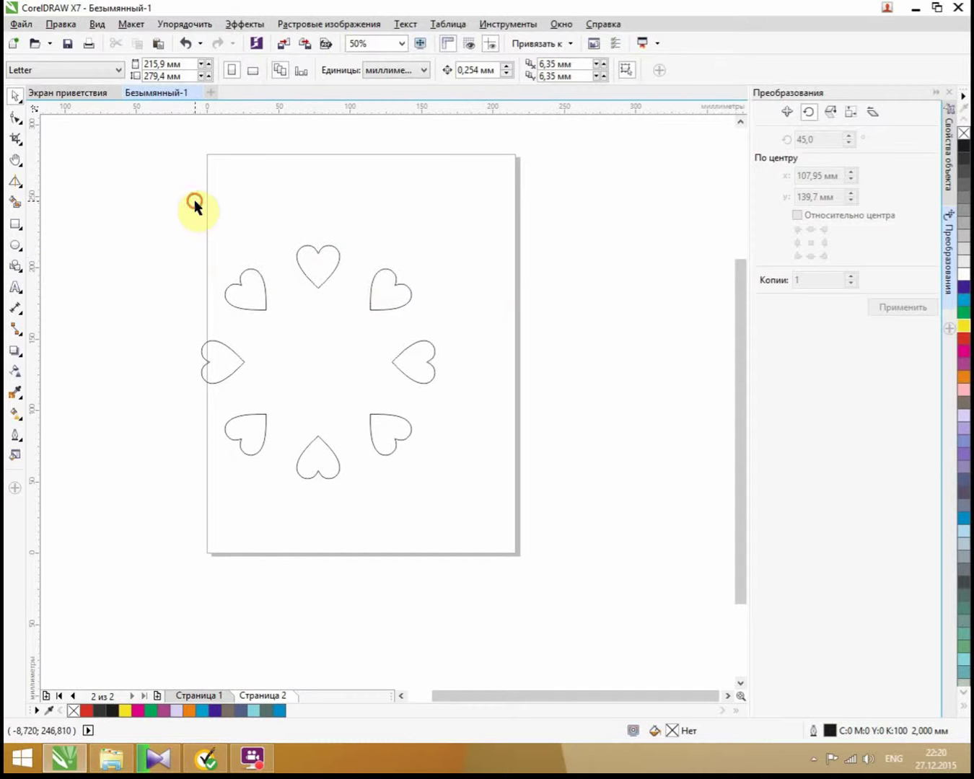
Group all eight hearts of the ring into one object and clear the selection
drag(195, 201, 487, 546)
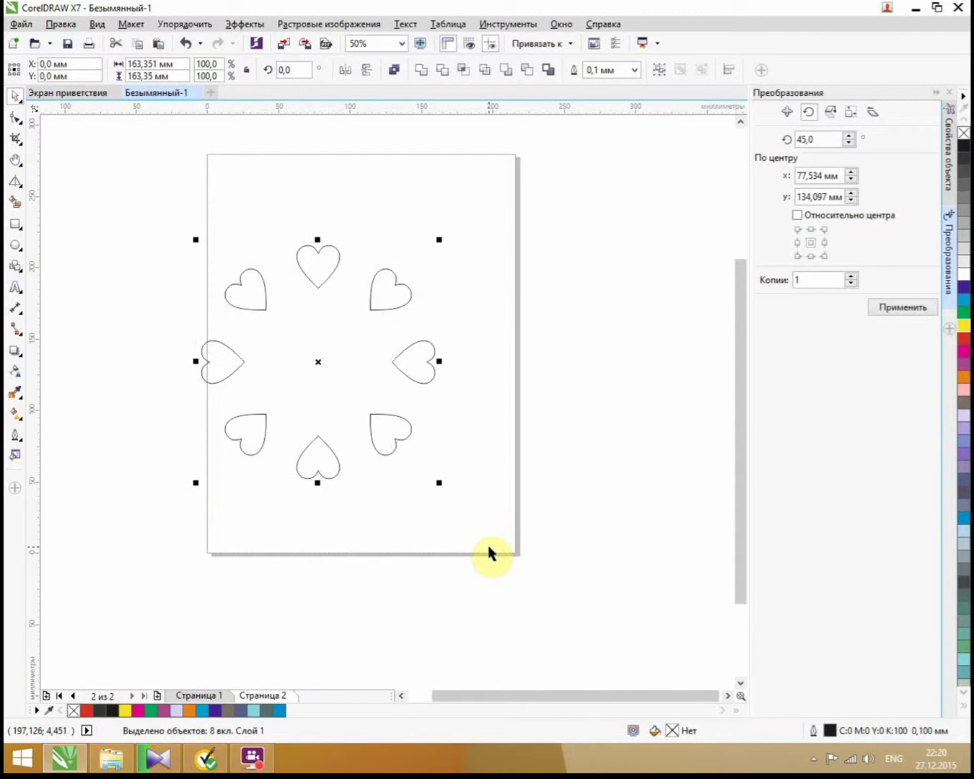
key(ctrl+g)
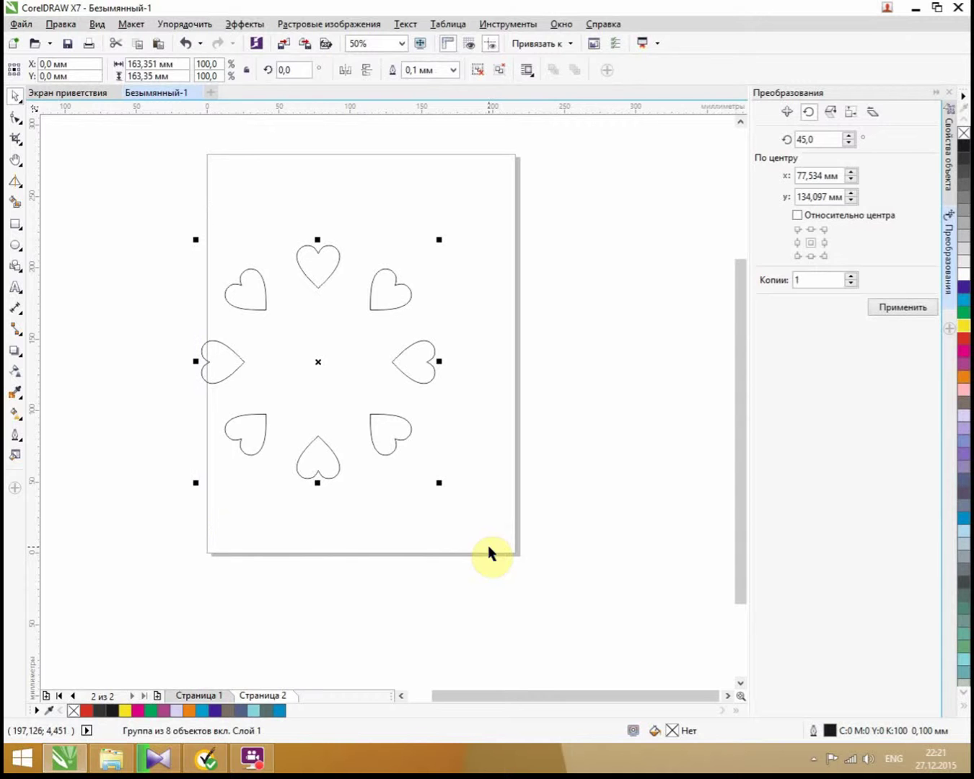
mouse_move(312, 356)
mouse_down()
mouse_move(381, 336)
mouse_move(311, 364)
mouse_up()
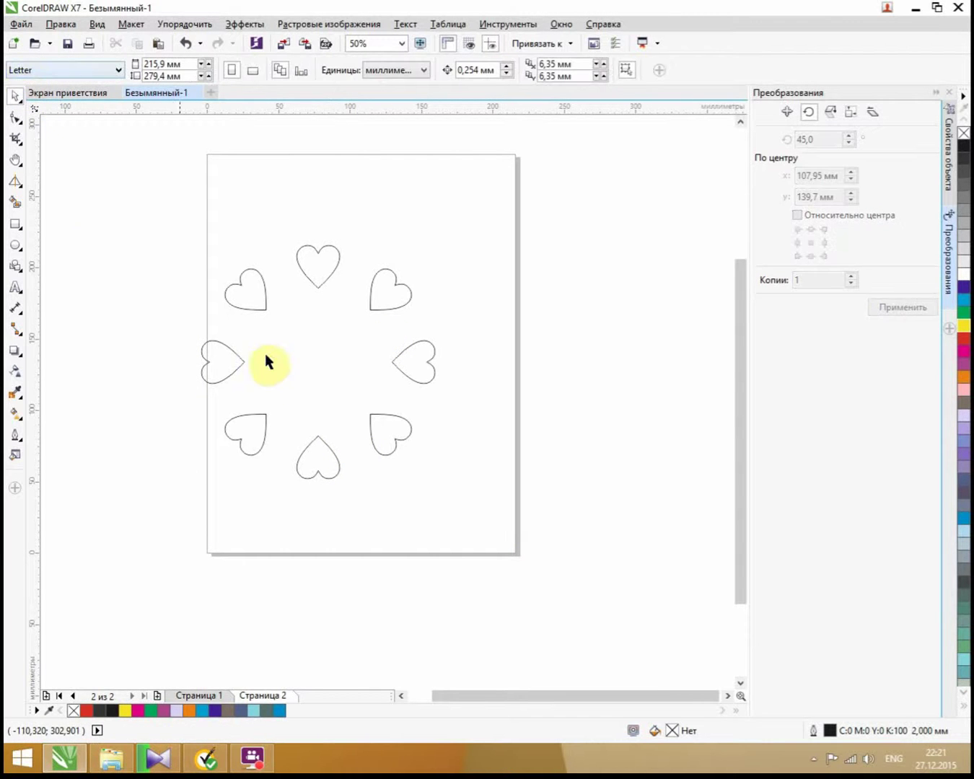
Move the grouped ring of hearts as one object and centre it on the page
click(243, 304)
drag(319, 368, 490, 249)
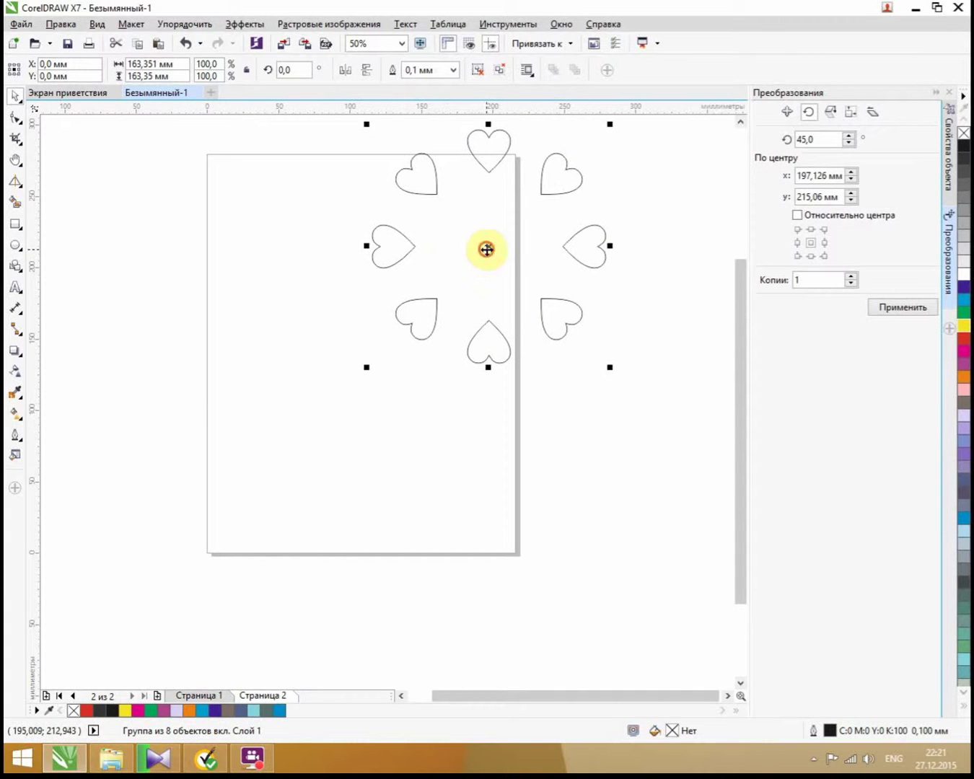
drag(487, 250, 373, 298)
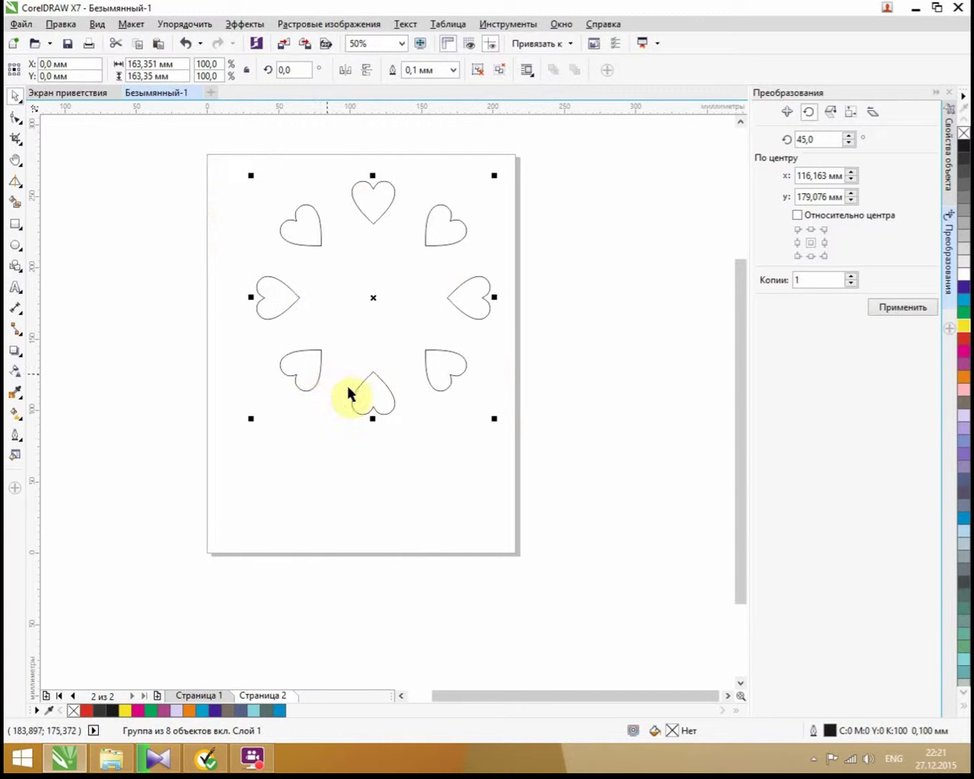
key(p)
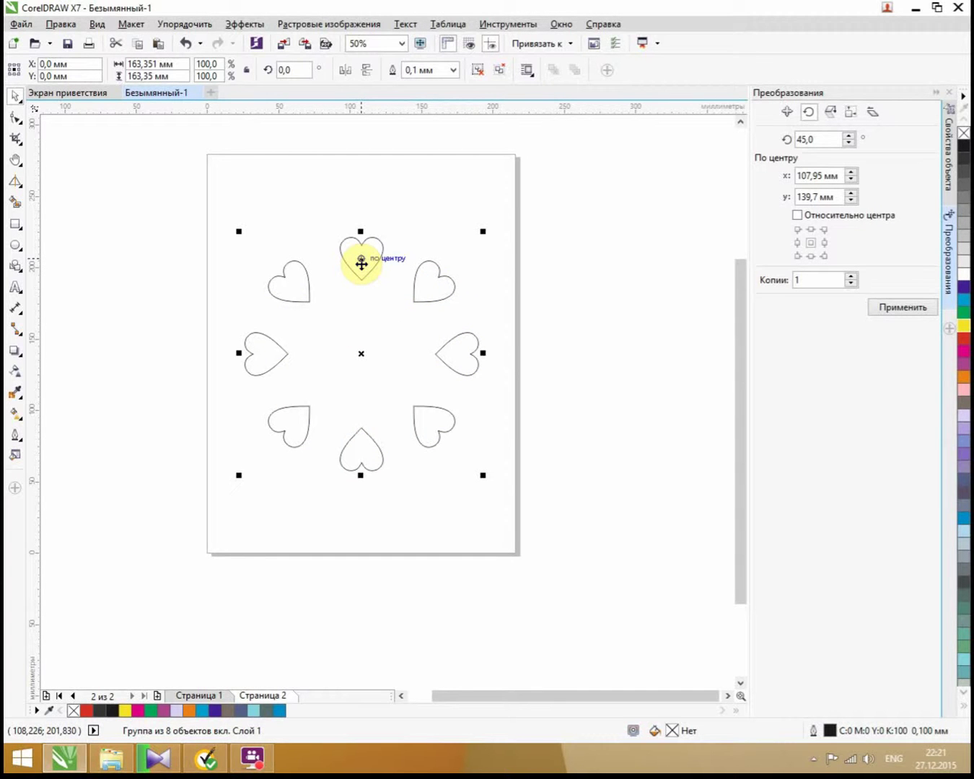
Ungroup the ring into separate hearts, select a few of them individually, and clear the selection
key(ctrl+u)
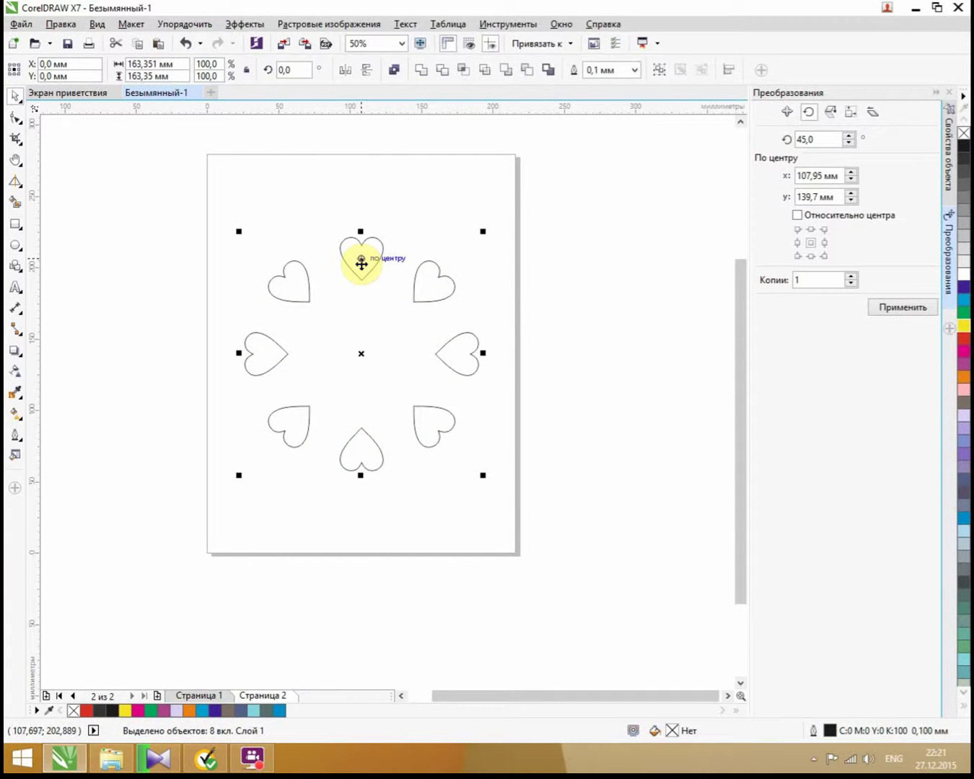
click(327, 185)
click(373, 268)
click(437, 292)
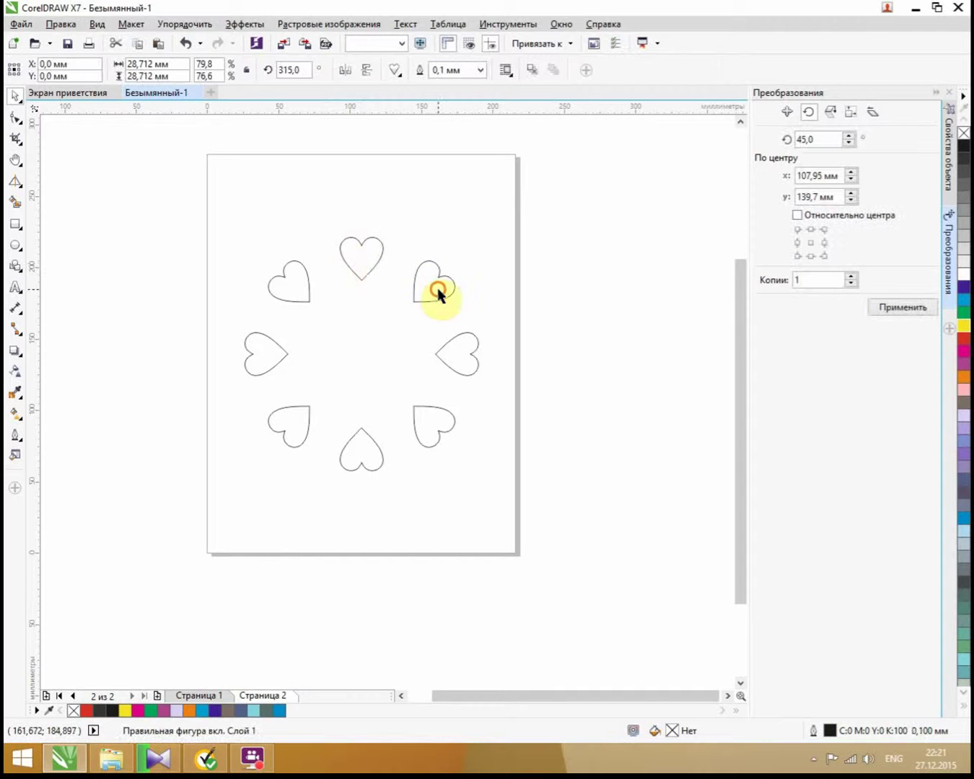
click(474, 348)
click(408, 210)
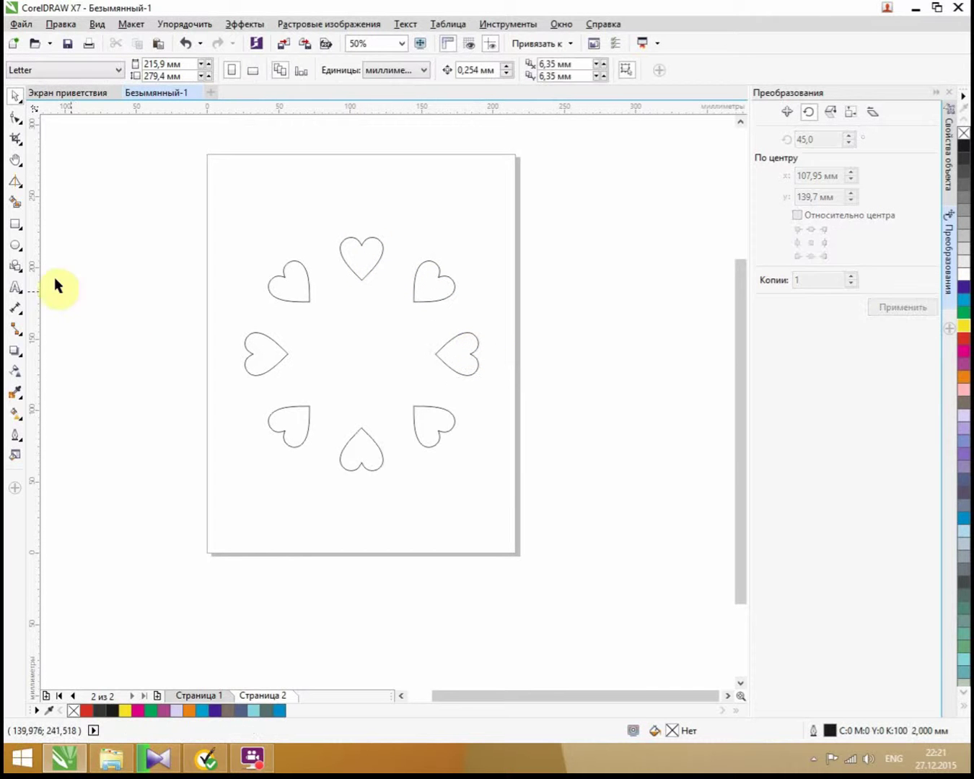
Draw an ellipse about 138 by 127 mm from the centre of the heart ring and set its outline width to 0.1 mm
click(16, 245)
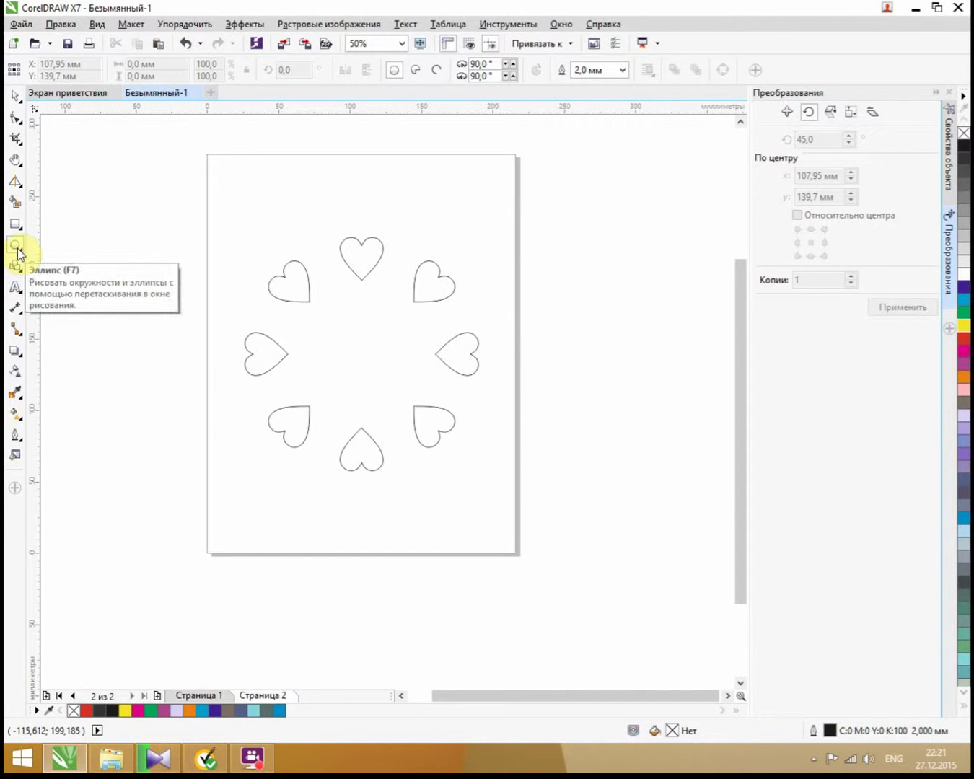
click(364, 257)
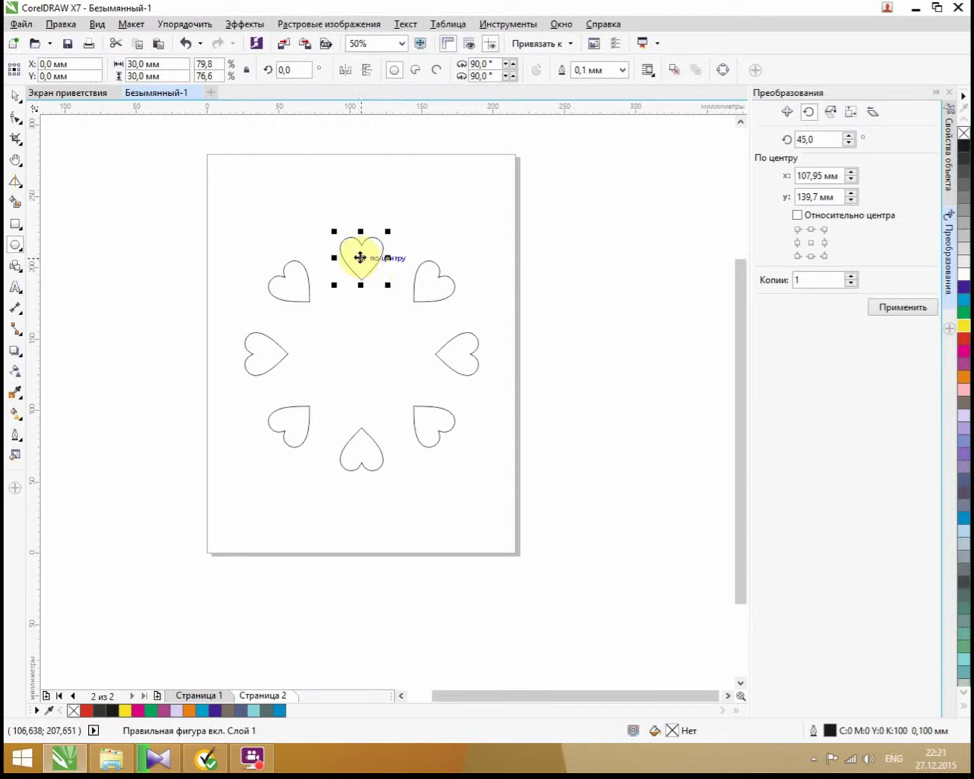
click(359, 257)
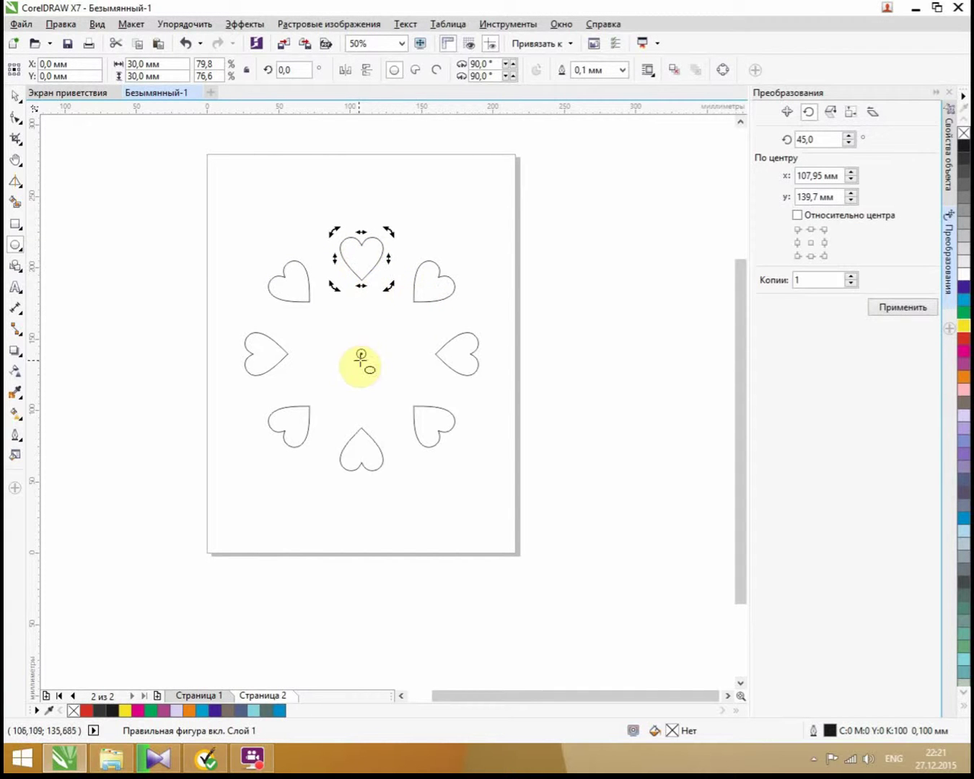
drag(361, 358, 361, 355)
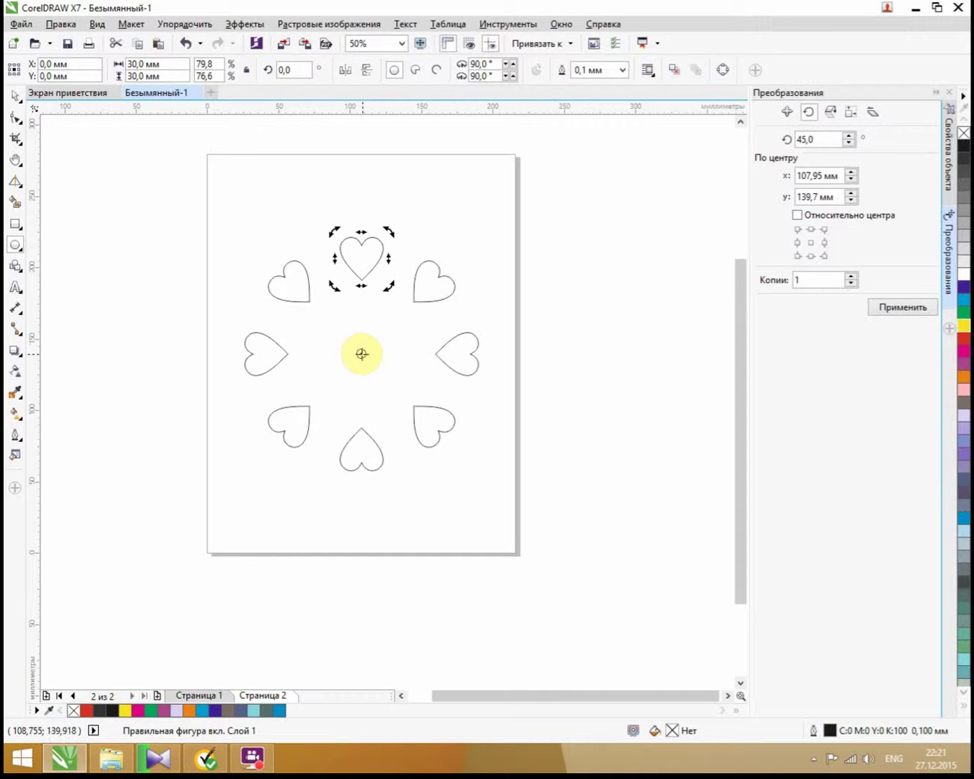
drag(360, 354, 360, 354)
key(F7)
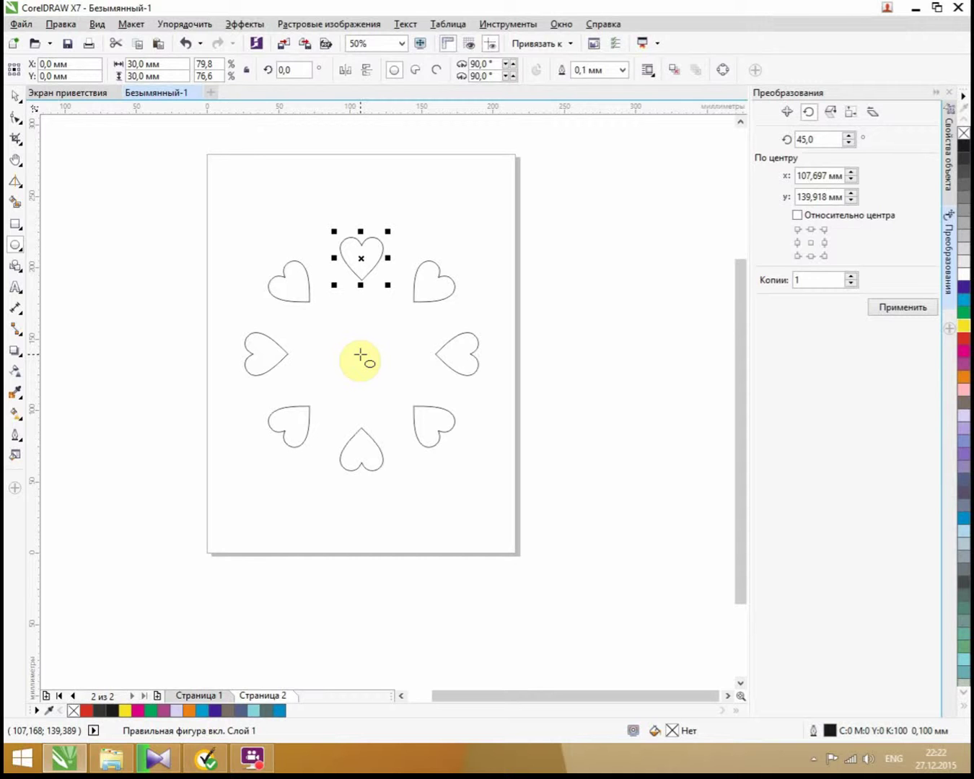
drag(359, 355, 360, 355)
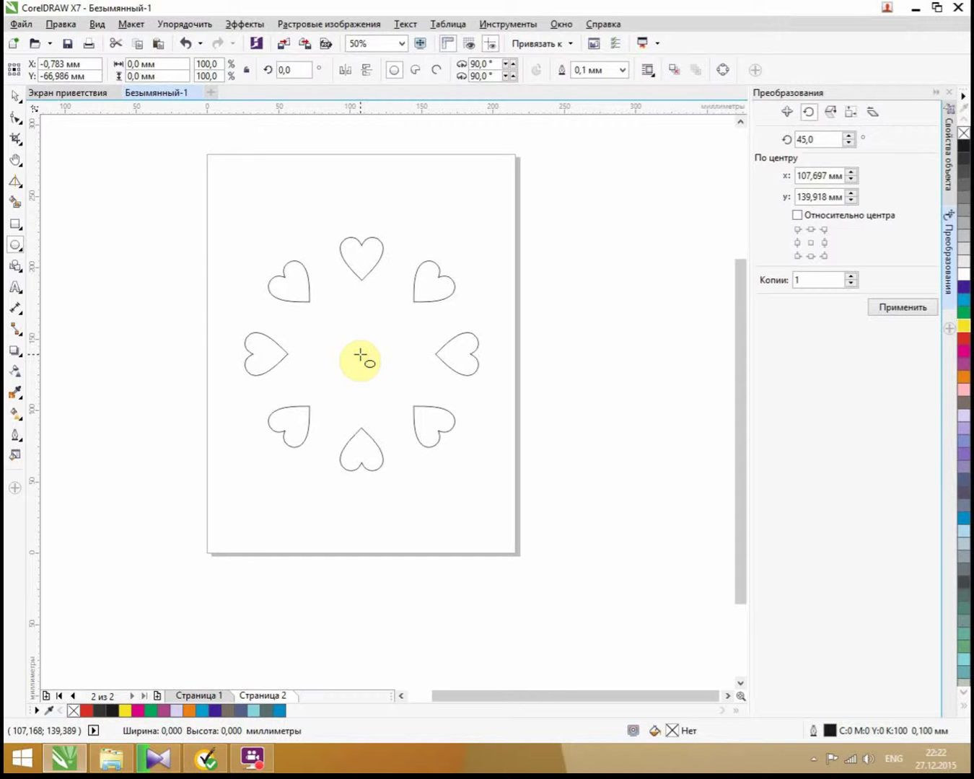
mouse_move(360, 355)
mouse_down()
mouse_move(352, 311)
mouse_move(333, 294)
mouse_move(257, 277)
mouse_move(261, 264)
mouse_up()
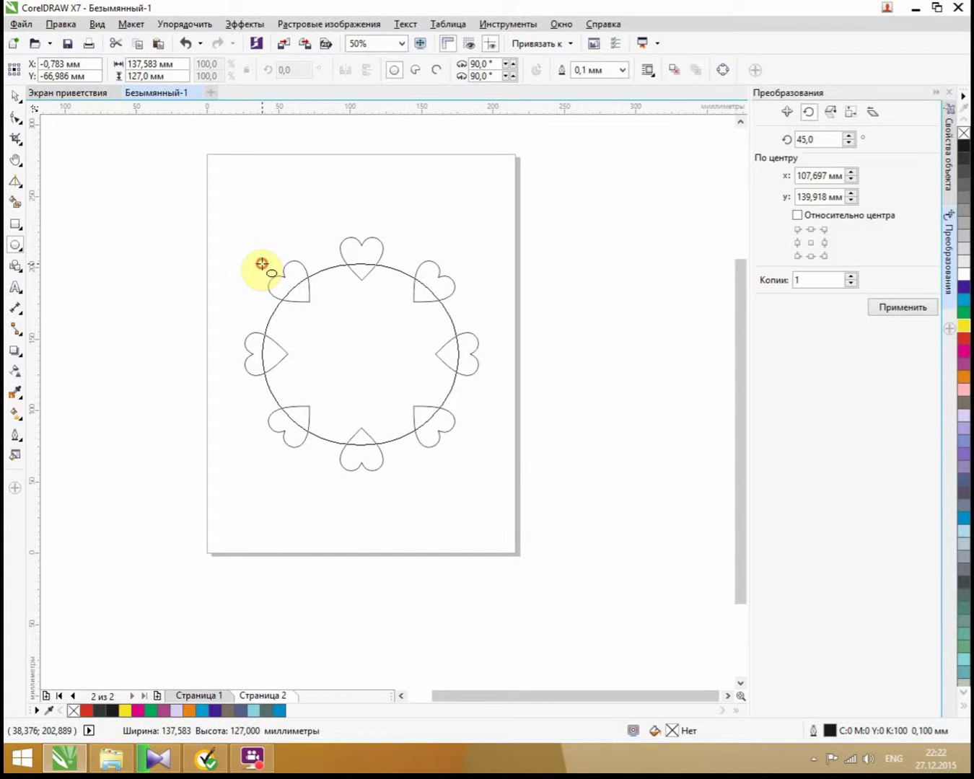
drag(262, 264, 257, 258)
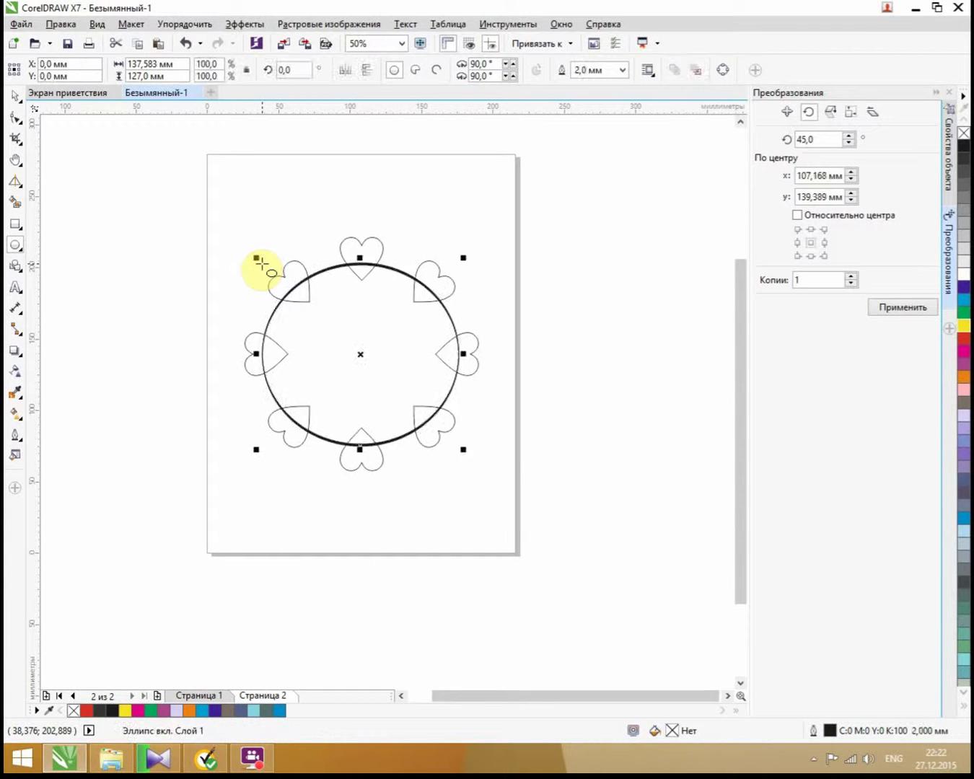
click(622, 70)
click(602, 110)
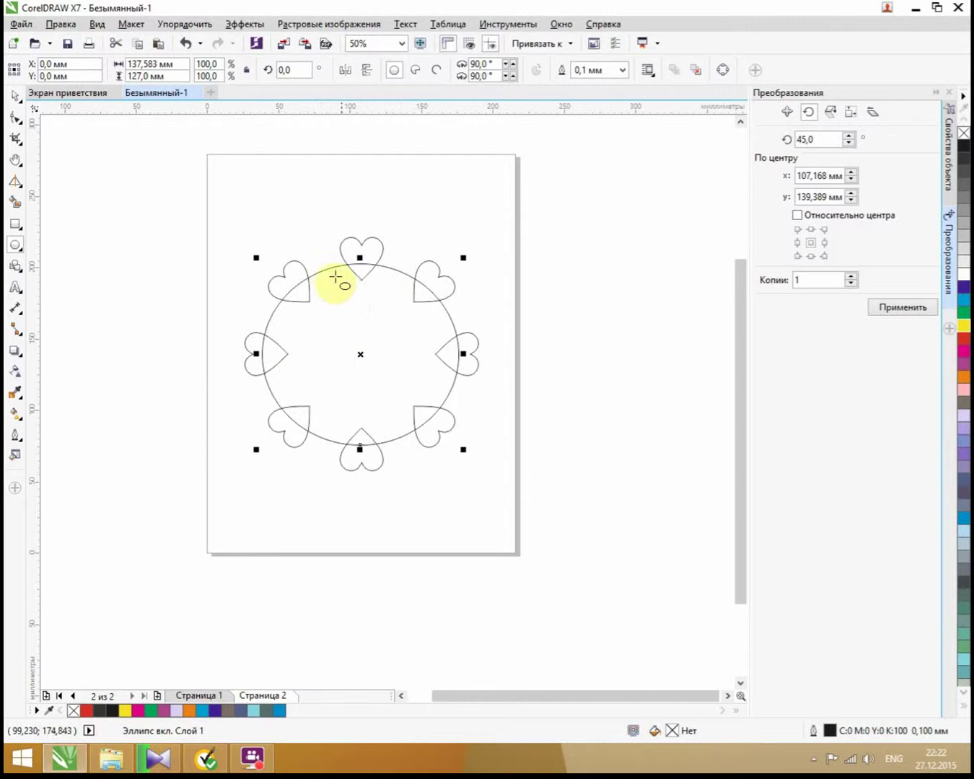
Resize the ellipse to a circle 135 mm wide and 135 mm high, and clear the selection
click(14, 98)
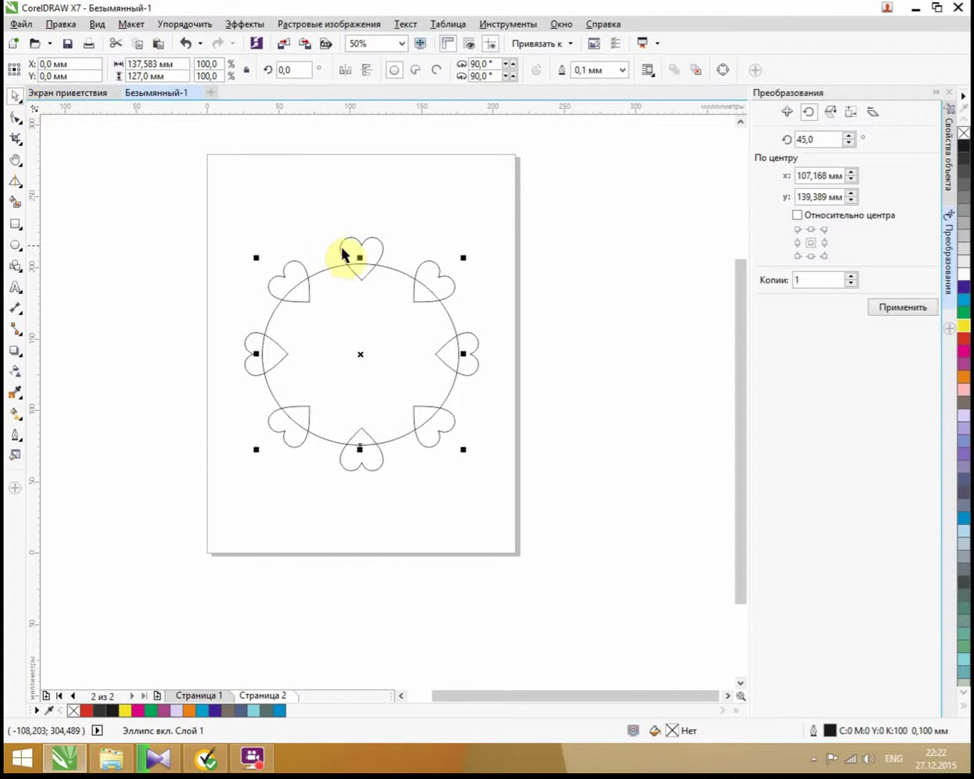
click(328, 271)
click(332, 272)
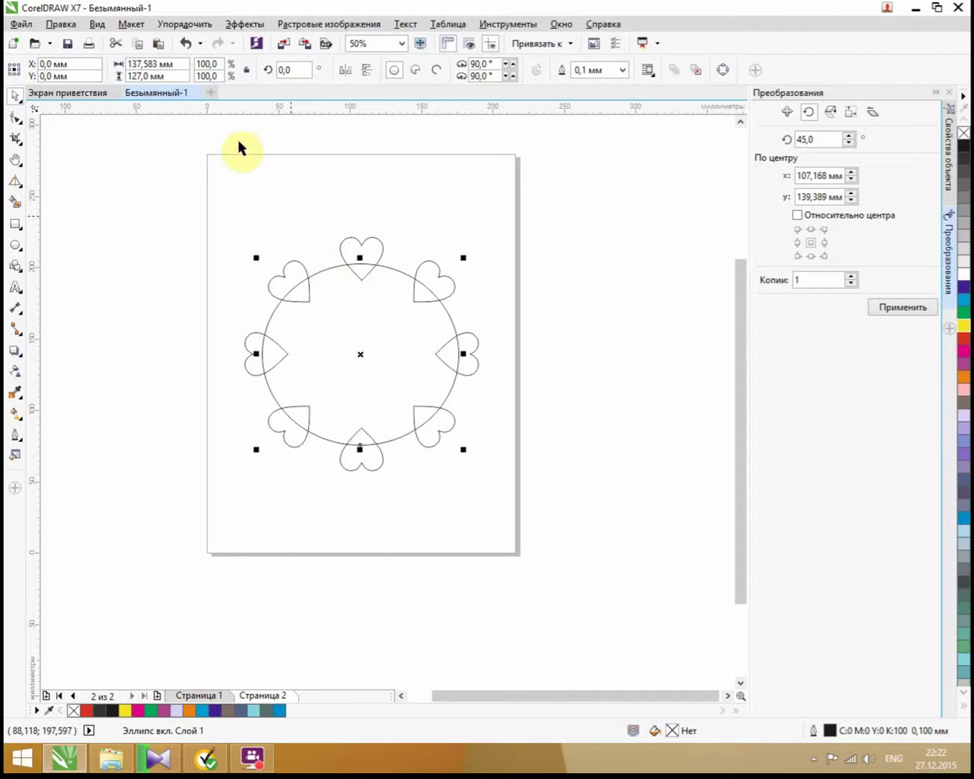
double_click(150, 63)
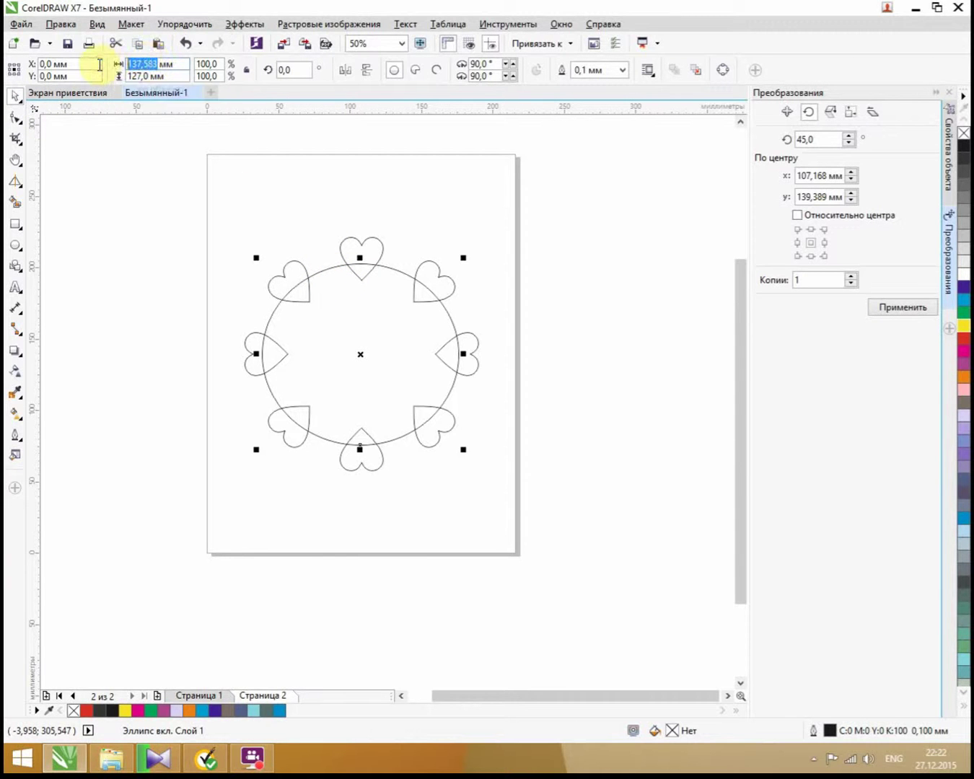
text(1)
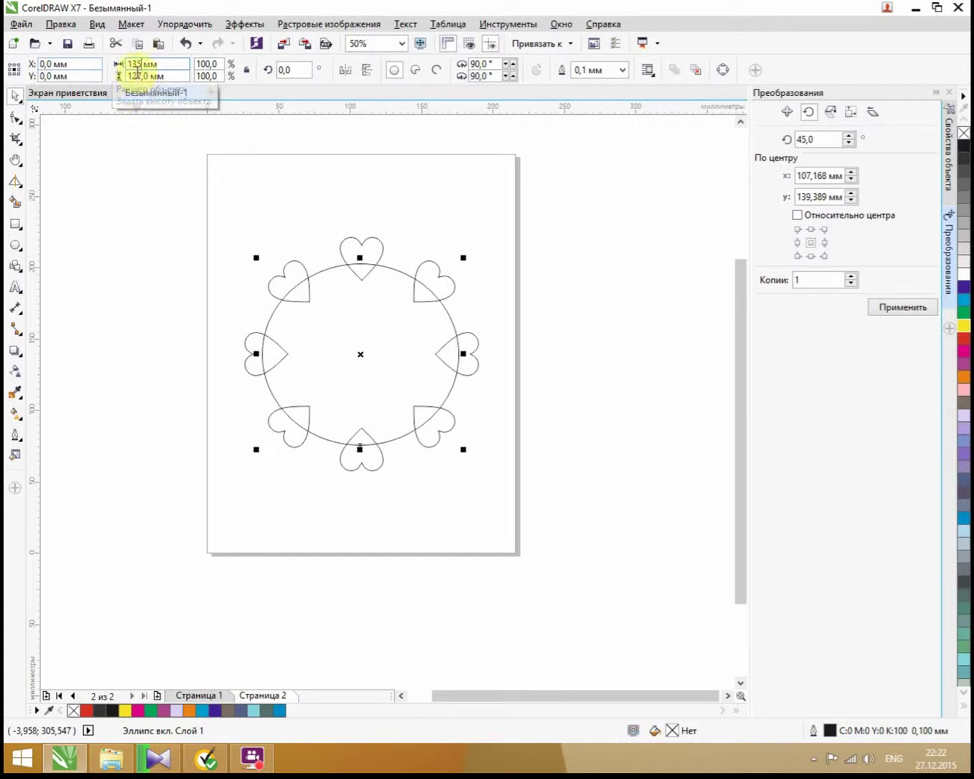
click(148, 73)
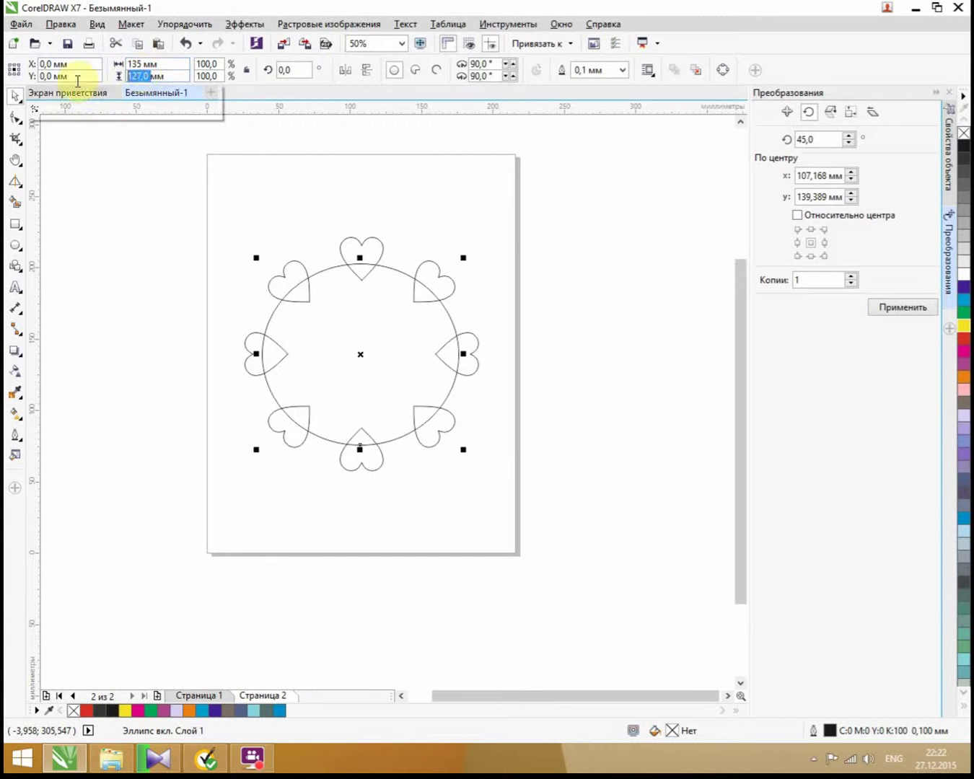
text(135)
key(Return)
click(322, 338)
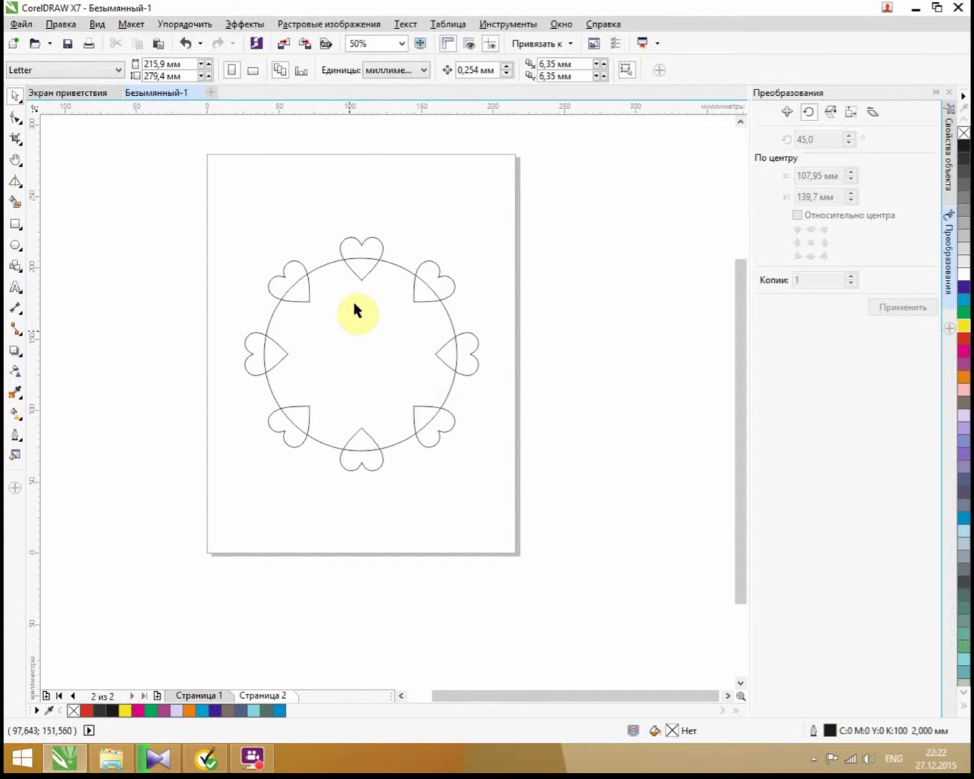
Set the circle's width and height to 130 mm and clear the selection
click(322, 267)
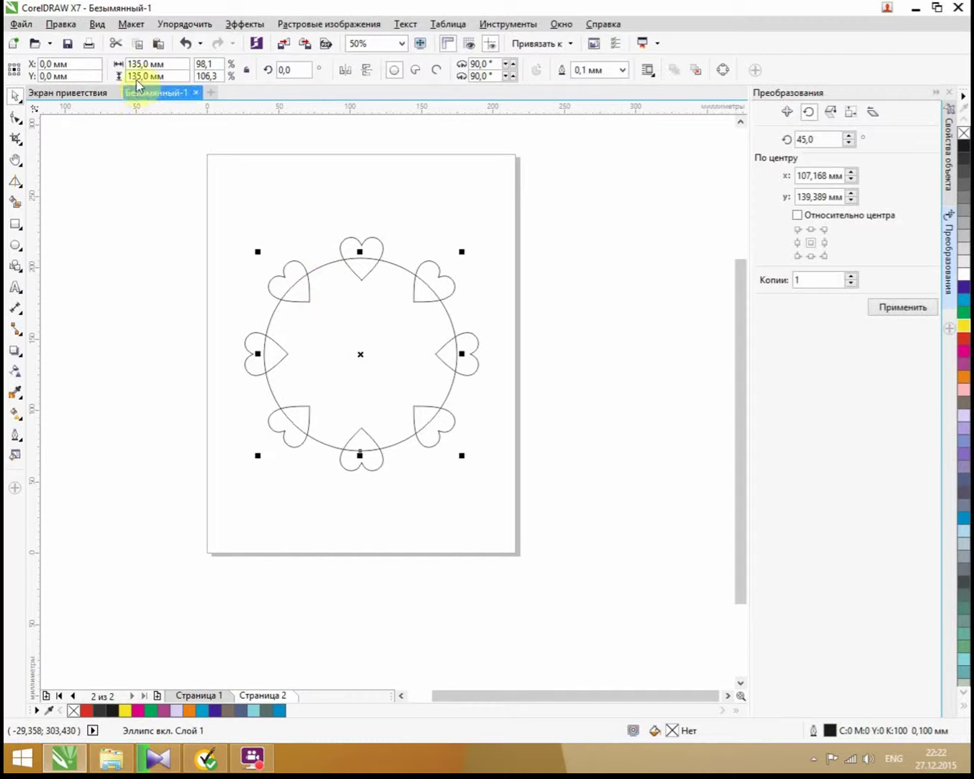
drag(146, 64, 112, 63)
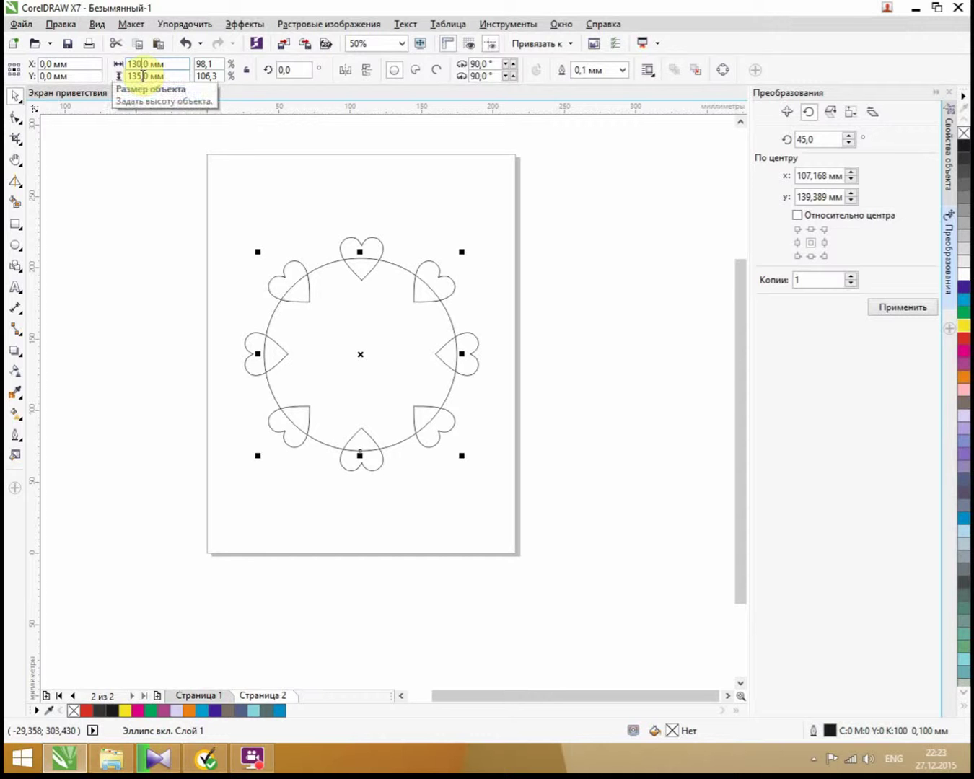
drag(139, 75, 112, 76)
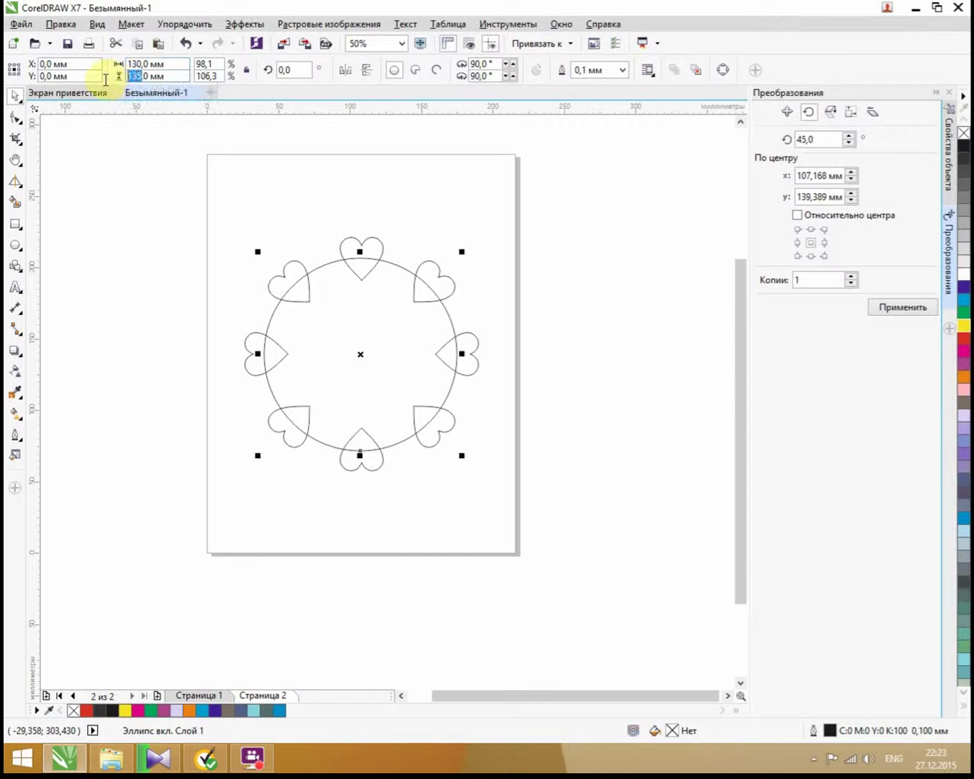
text(130)
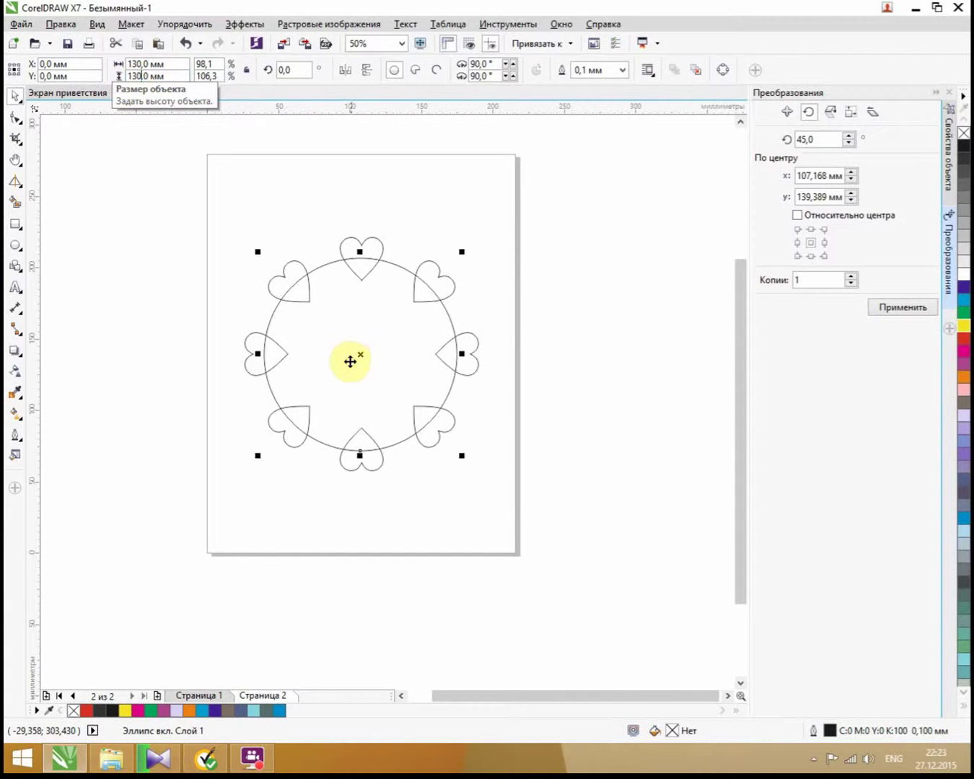
click(246, 323)
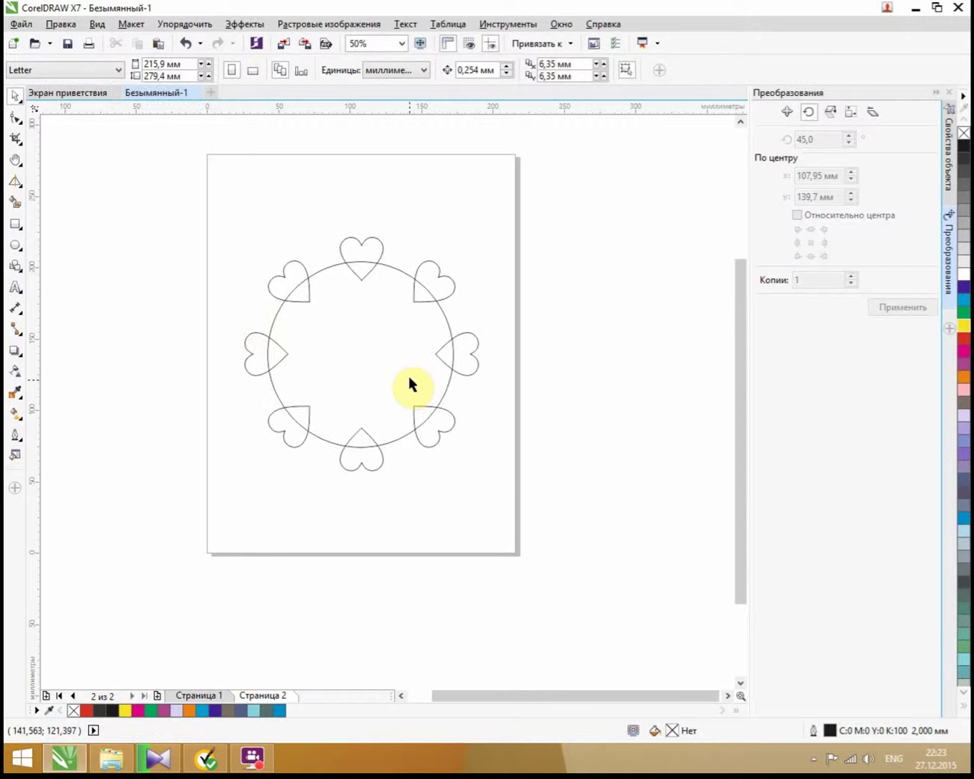
Move the circle out of the heart ring to the empty area right of the page, centred at about X 342, Y 165 mm
click(377, 382)
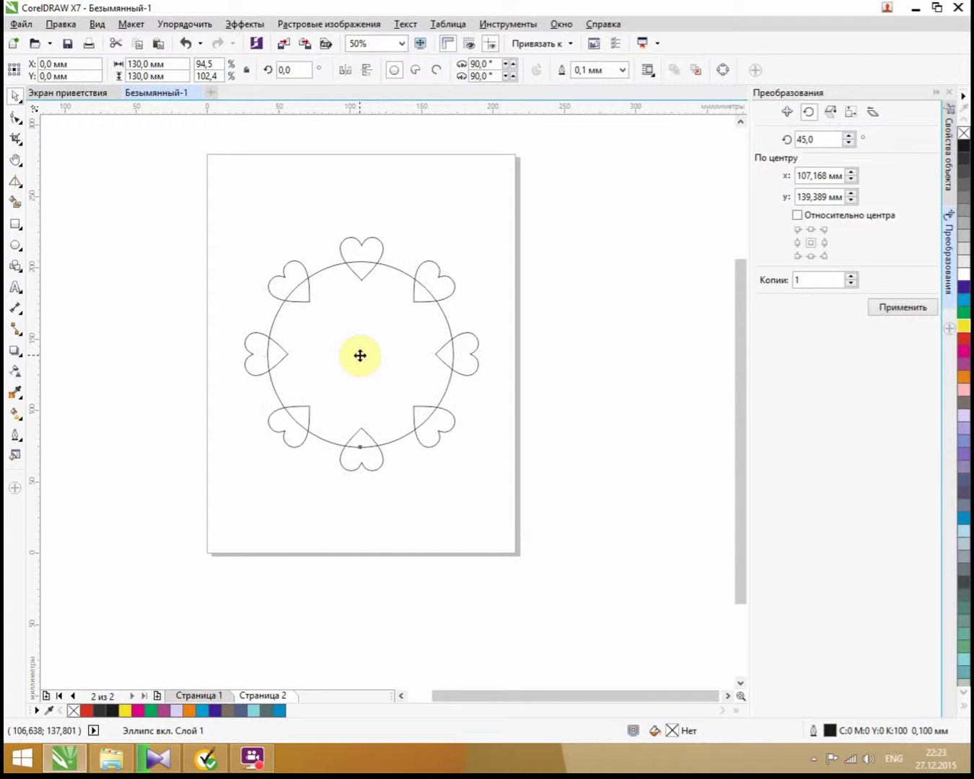
click(360, 355)
click(373, 246)
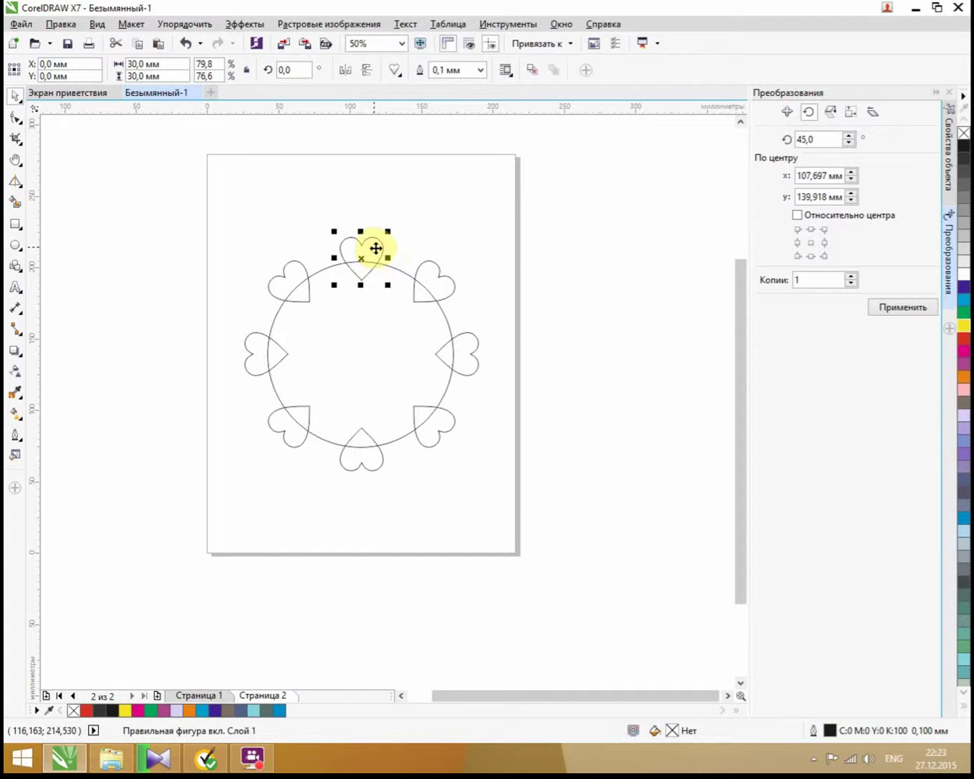
click(373, 349)
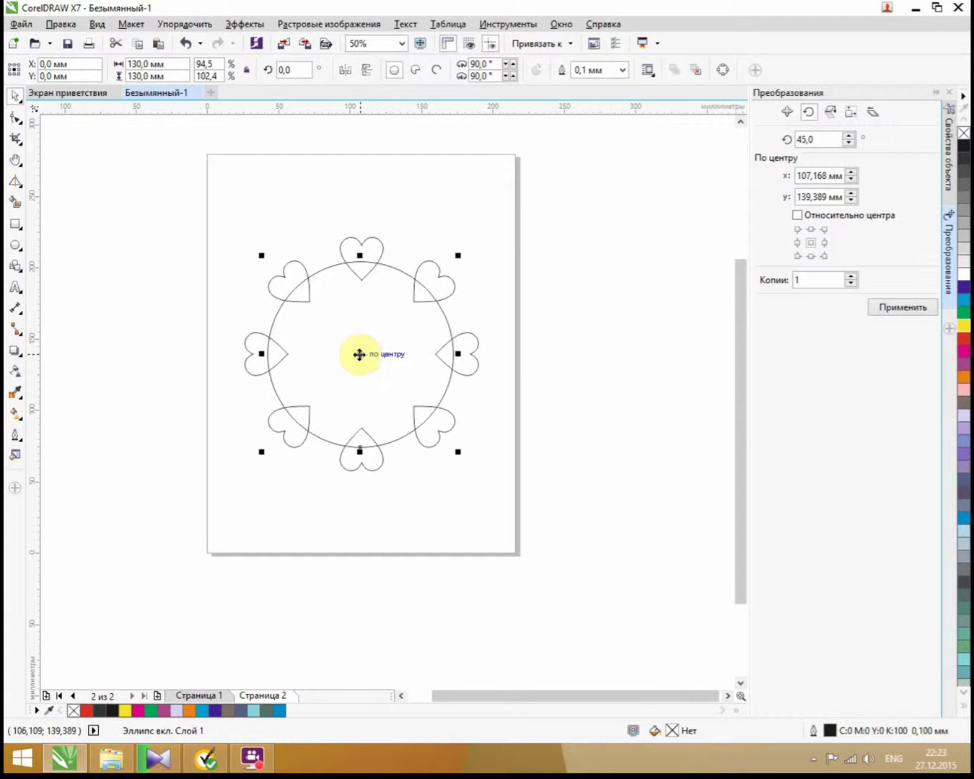
drag(359, 355, 696, 318)
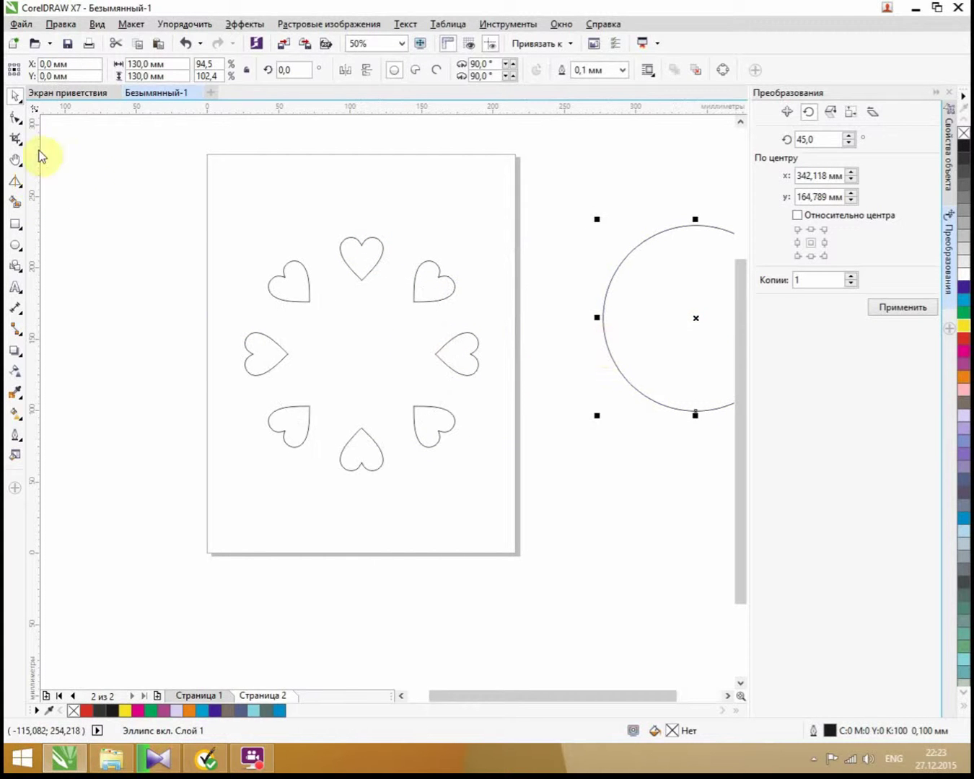
Group the eight ungrouped hearts on the page again, leaving out the circle, and keep the group selected
drag(188, 202, 523, 550)
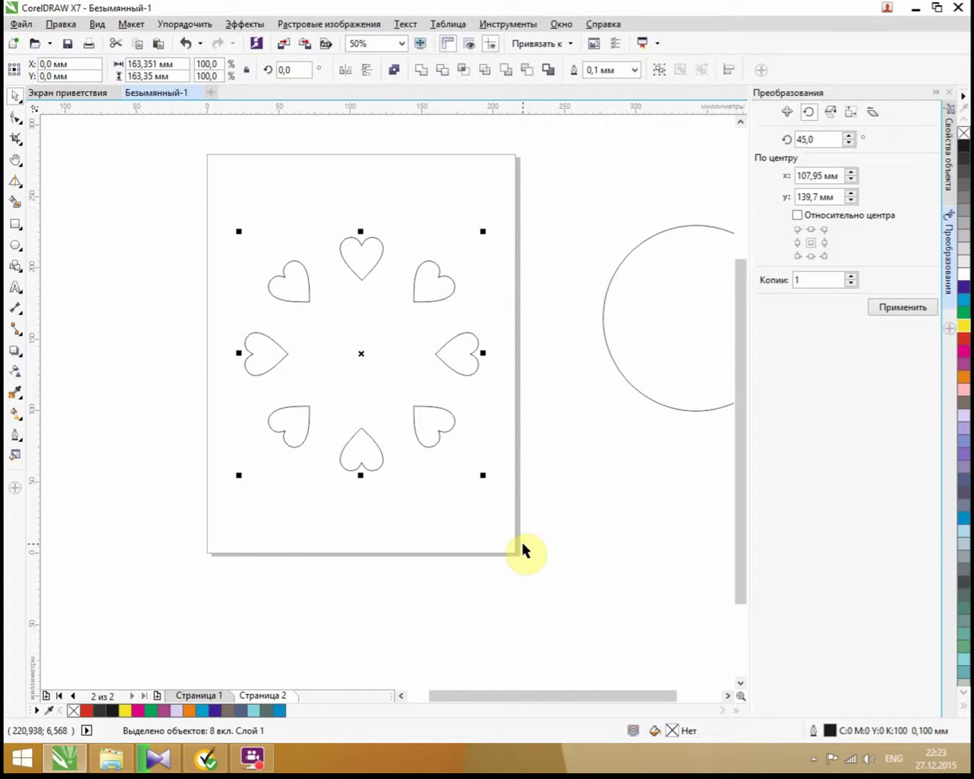
key(ctrl+g)
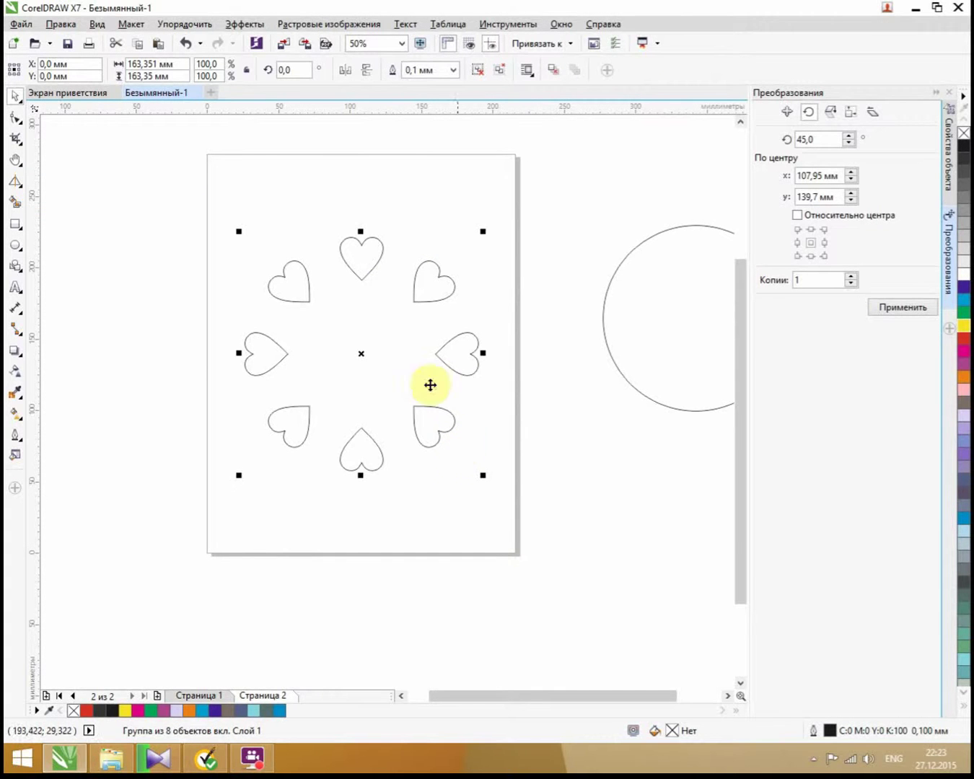
click(391, 355)
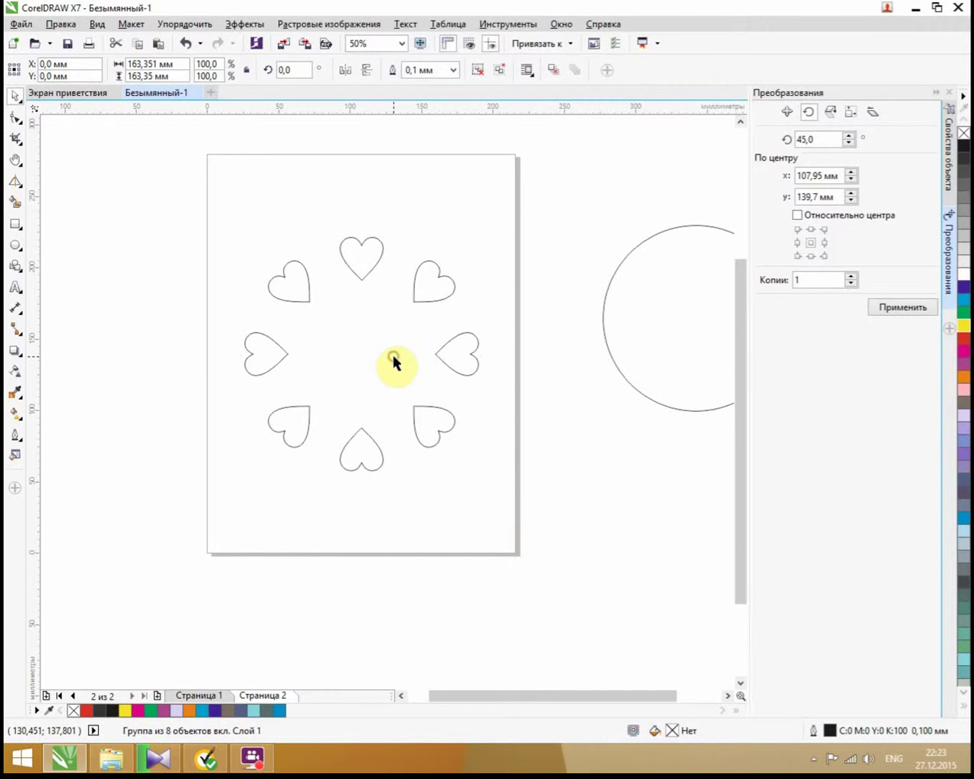
click(363, 262)
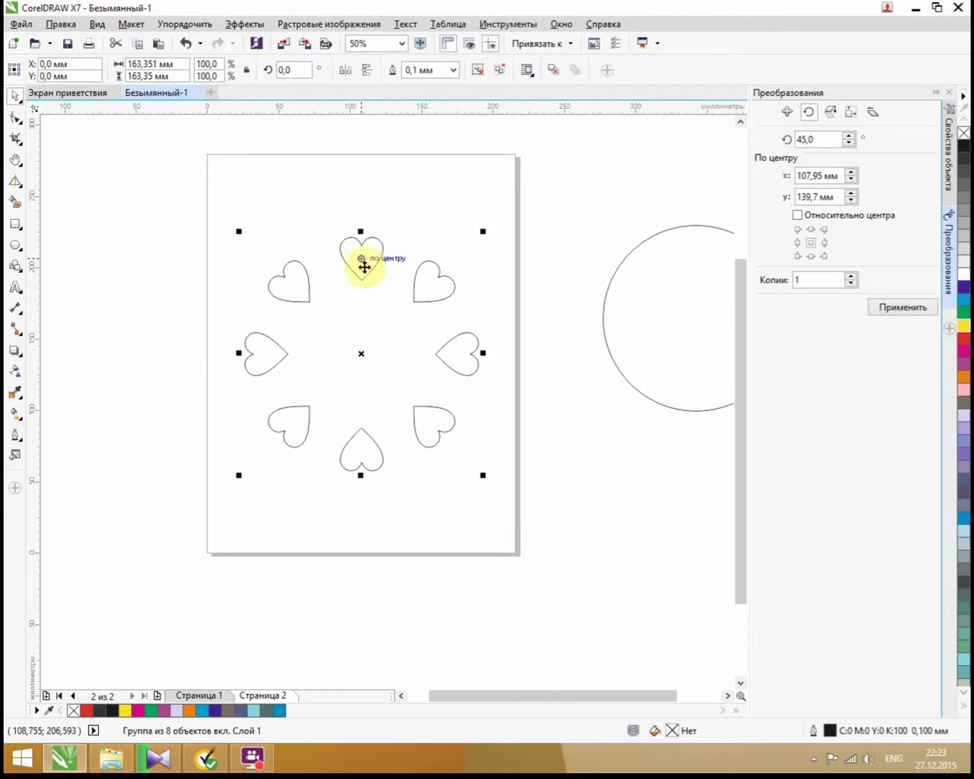
Fill the grouped hearts with magenta and change the fill to an elliptical fountain fill that blends from magenta to white
click(965, 353)
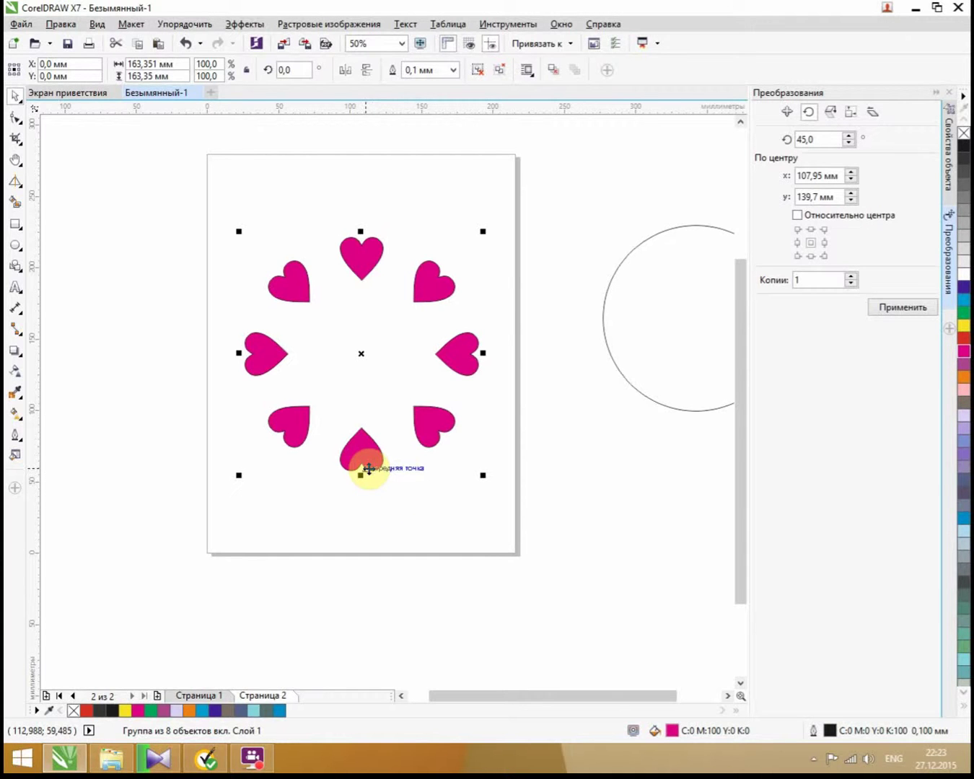
double_click(672, 731)
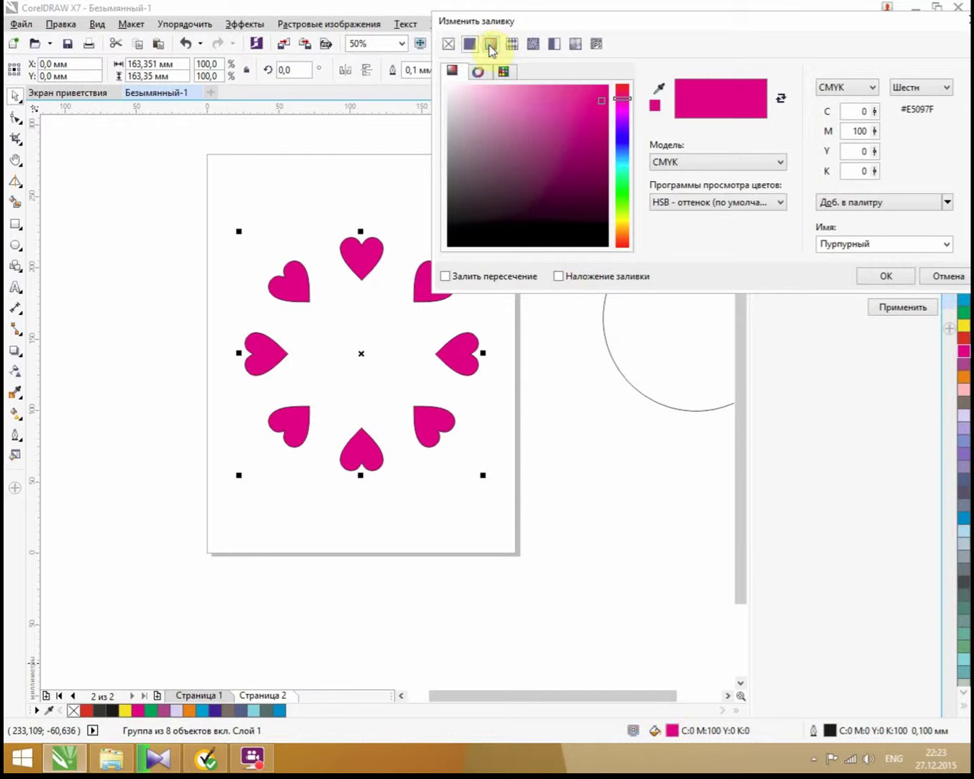
click(491, 45)
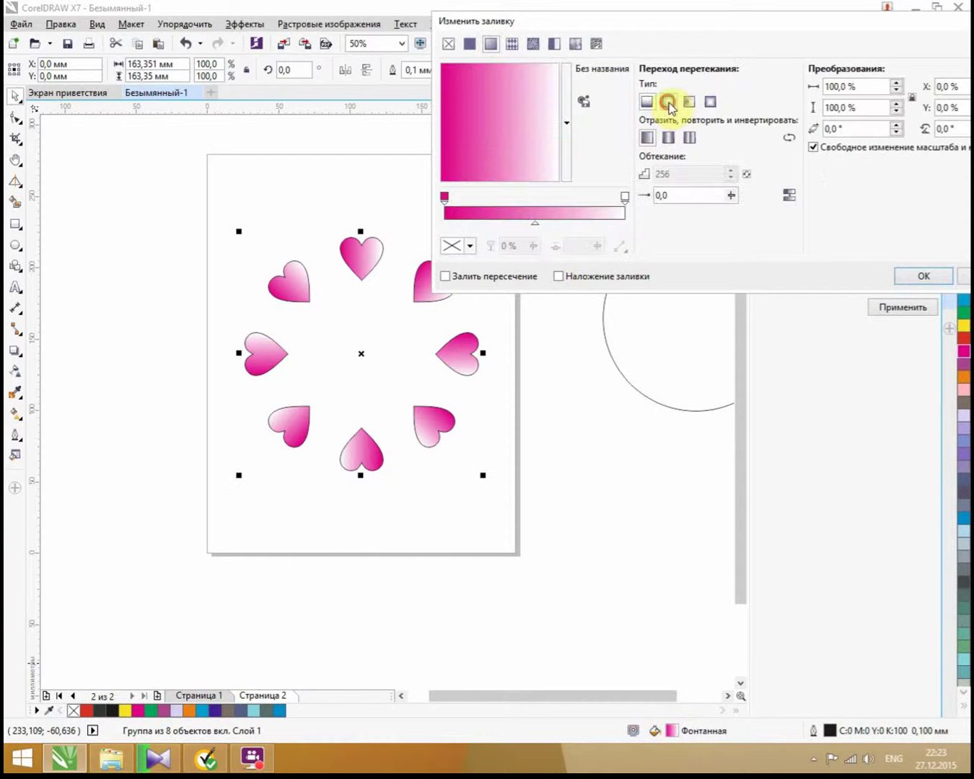
click(668, 102)
click(911, 277)
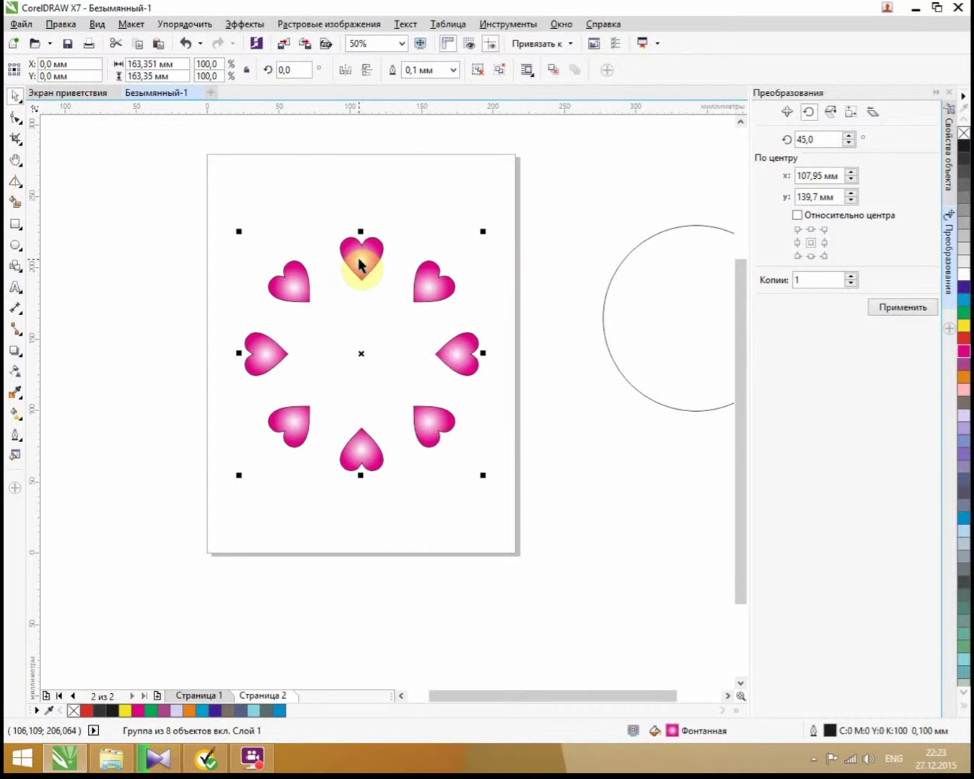
scroll(357, 257, up, 4)
scroll(343, 252, up, 2)
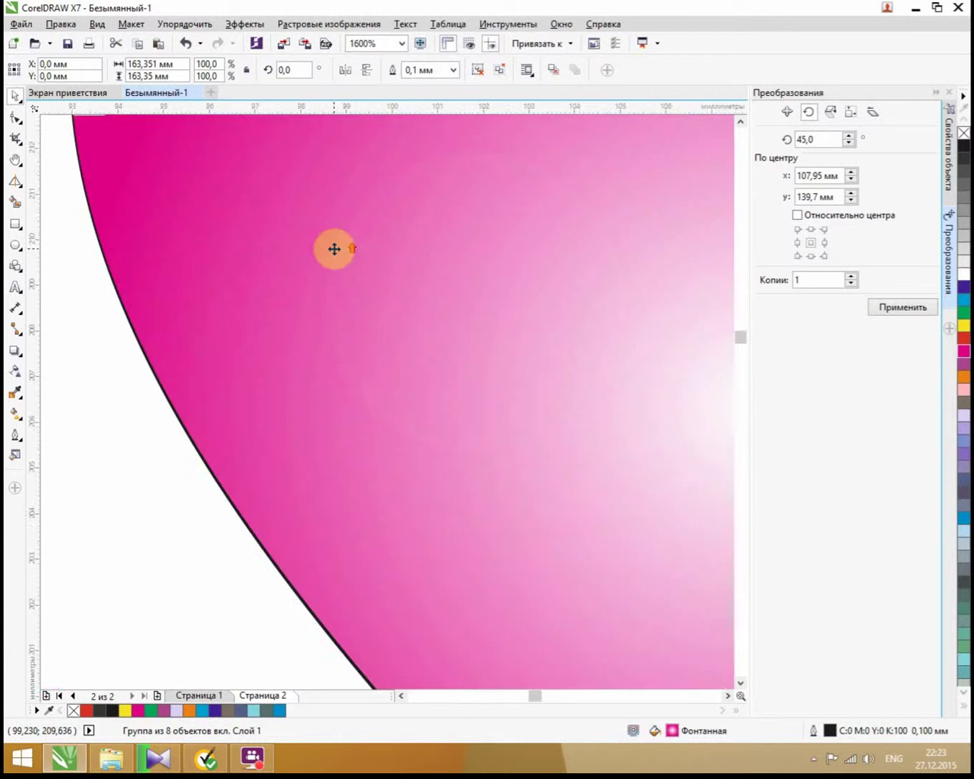
scroll(264, 395, down, 7)
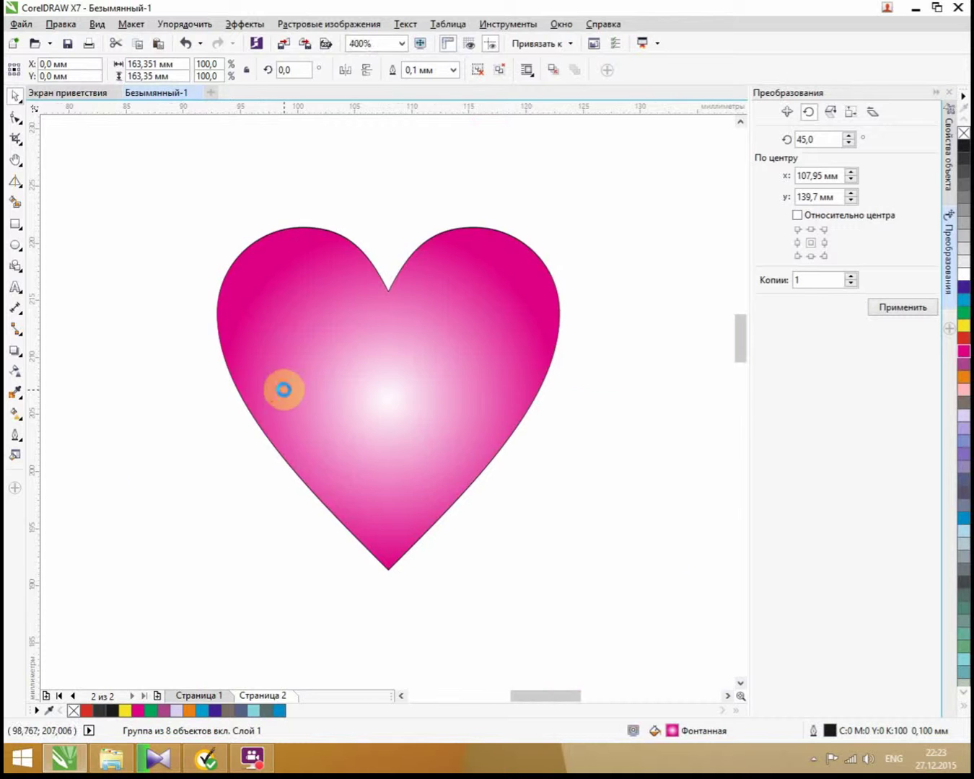
scroll(285, 424, up, 1)
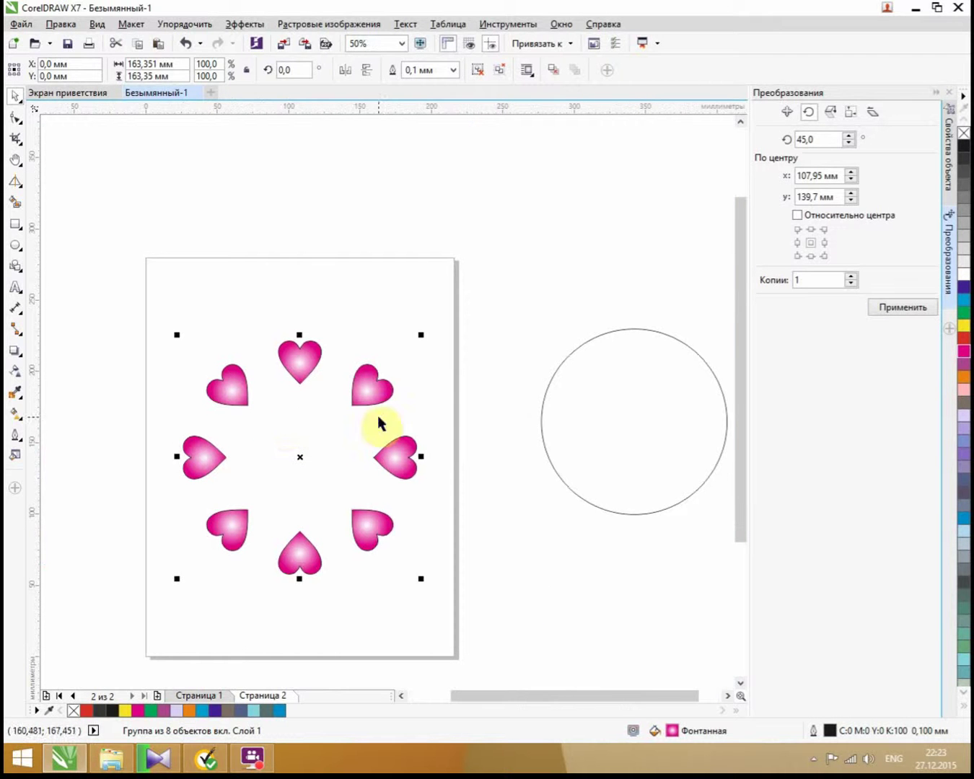
Give the grouped hearts a yellow outline 2.0 mm wide and clear the selection
right_click(962, 330)
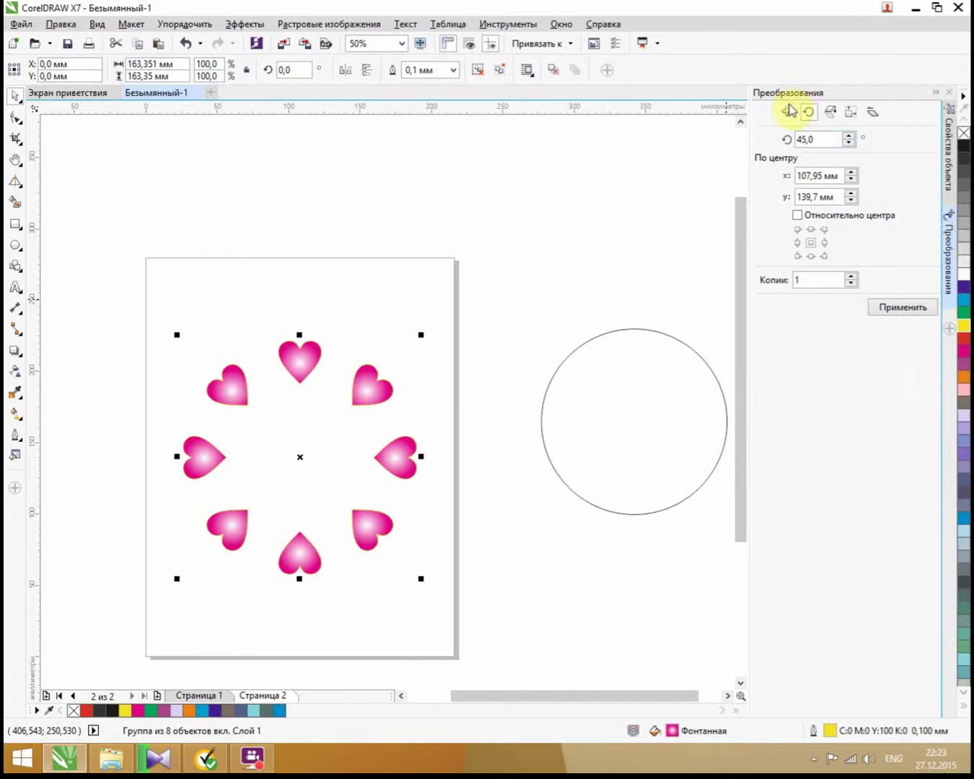
click(950, 172)
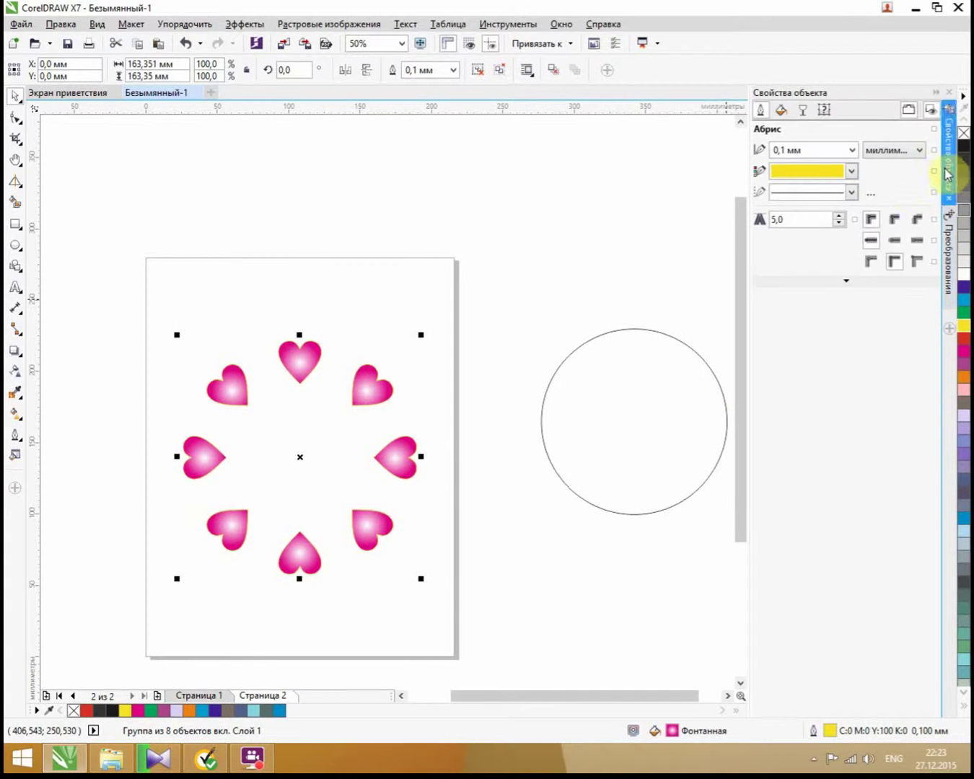
click(852, 151)
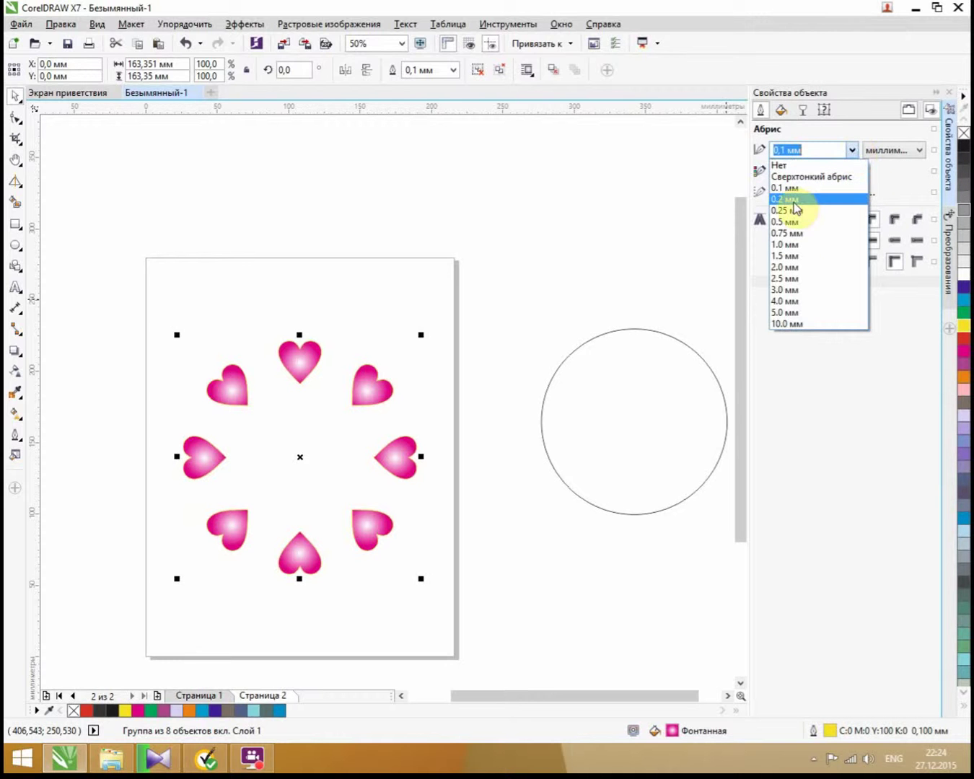
click(793, 245)
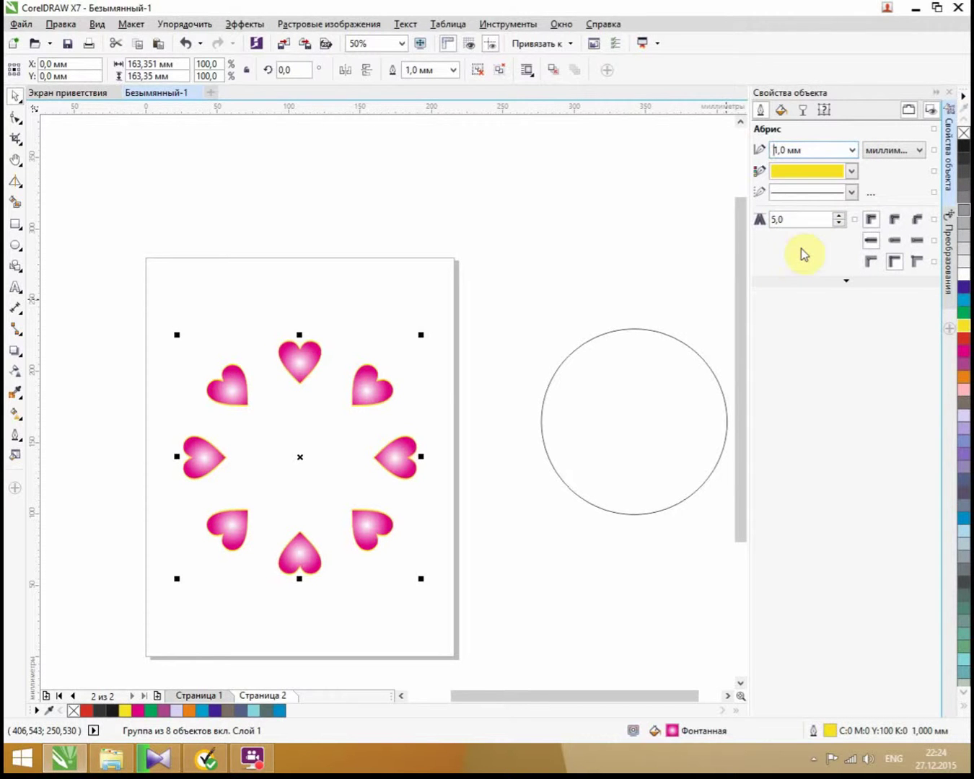
click(852, 173)
click(852, 149)
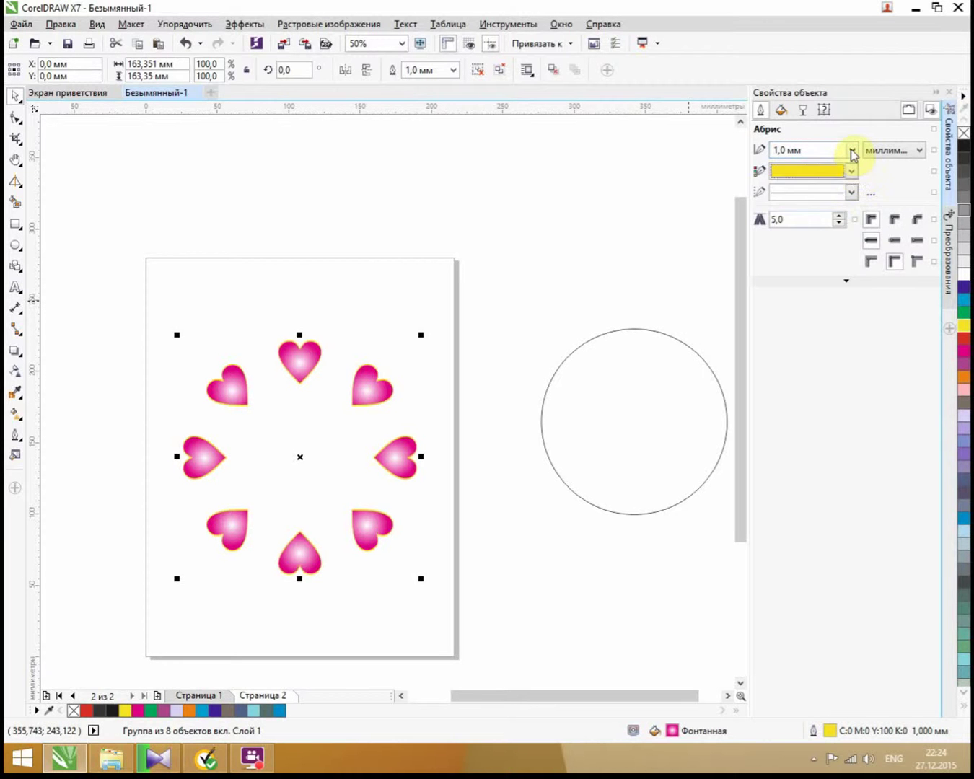
click(852, 151)
click(852, 151)
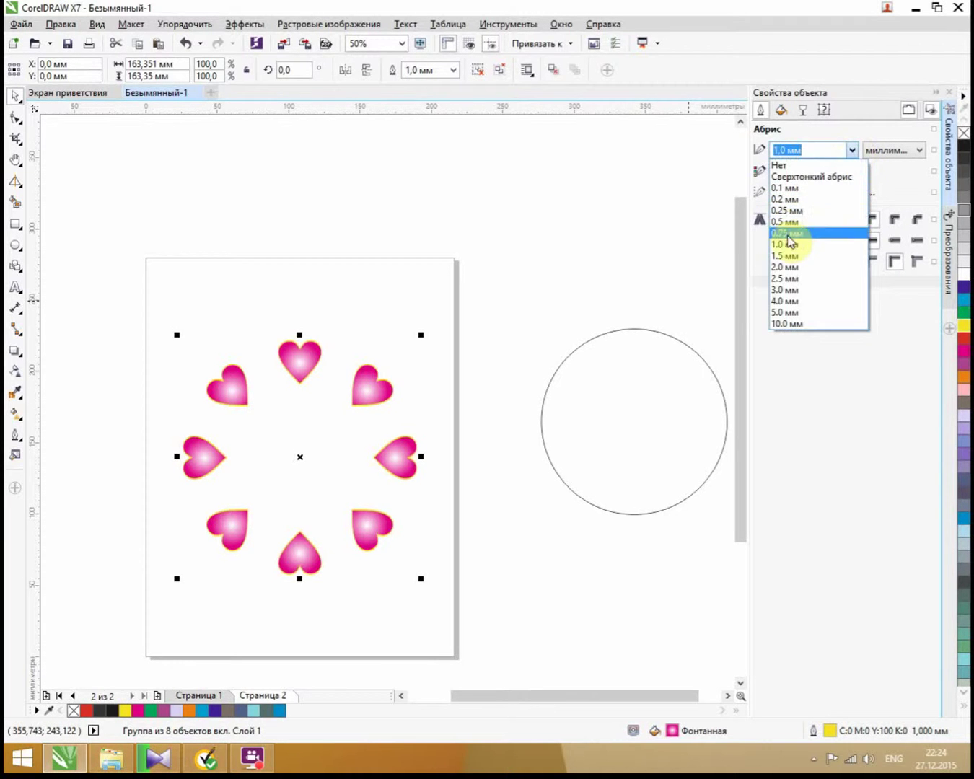
click(791, 269)
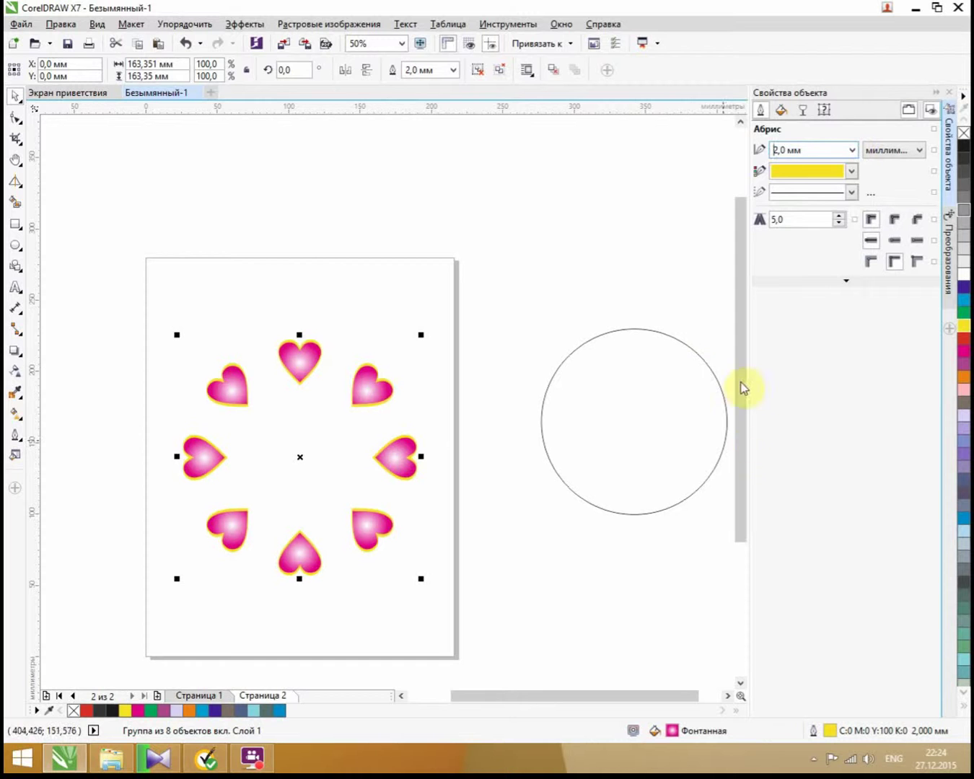
click(439, 427)
Move the circle closer to the page's upper right and give it an elliptical fountain fill blending from green to white
scroll(439, 427, up, 1)
scroll(438, 433, down, 1)
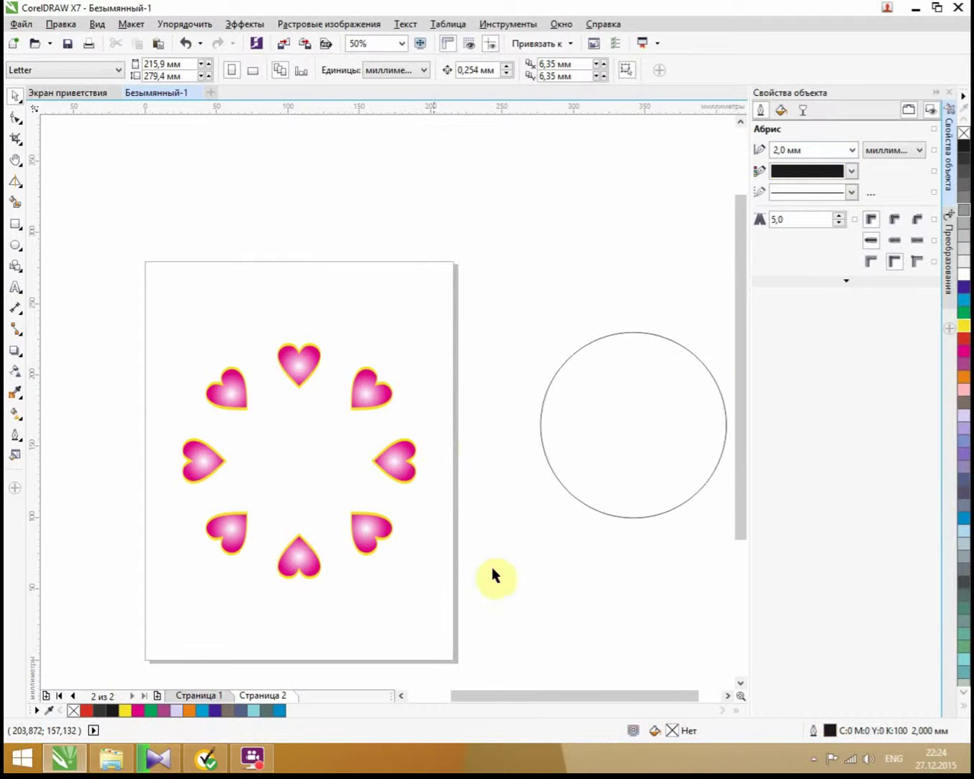
mouse_move(575, 697)
mouse_down()
mouse_move(522, 696)
mouse_move(567, 695)
mouse_up()
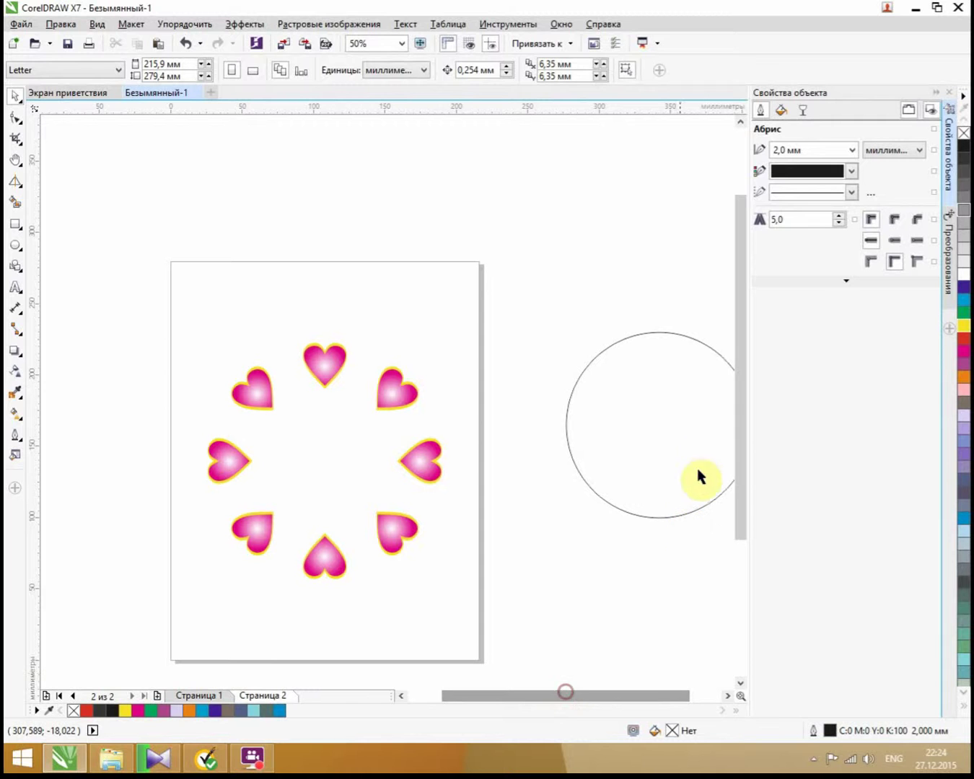
click(699, 443)
drag(660, 428, 595, 347)
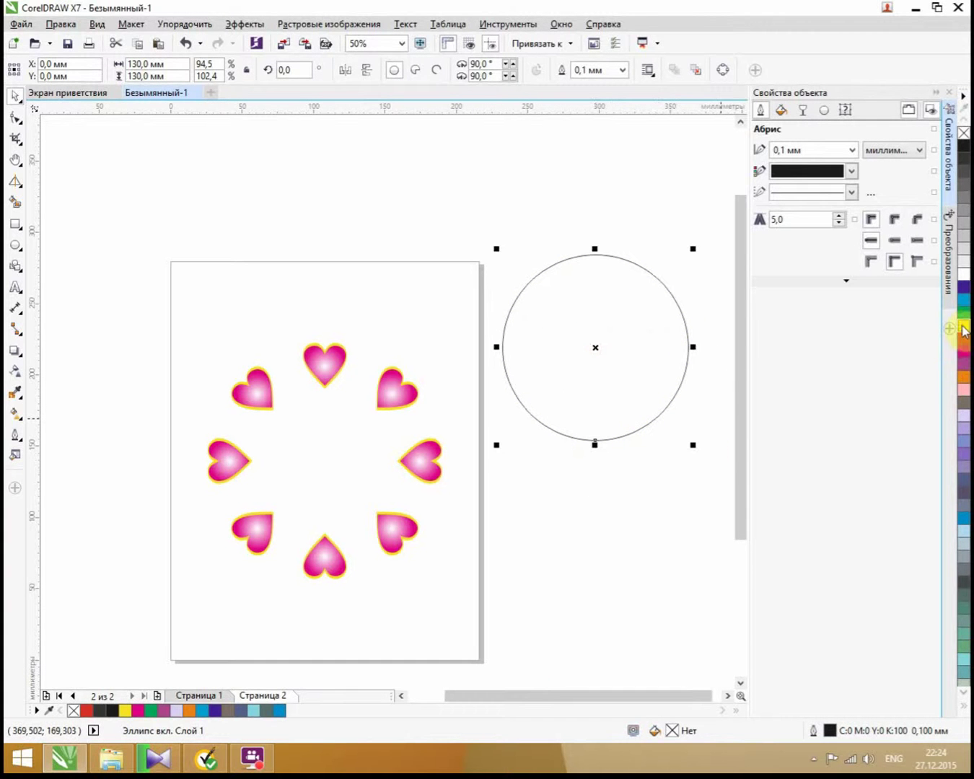
drag(964, 312, 605, 375)
double_click(671, 728)
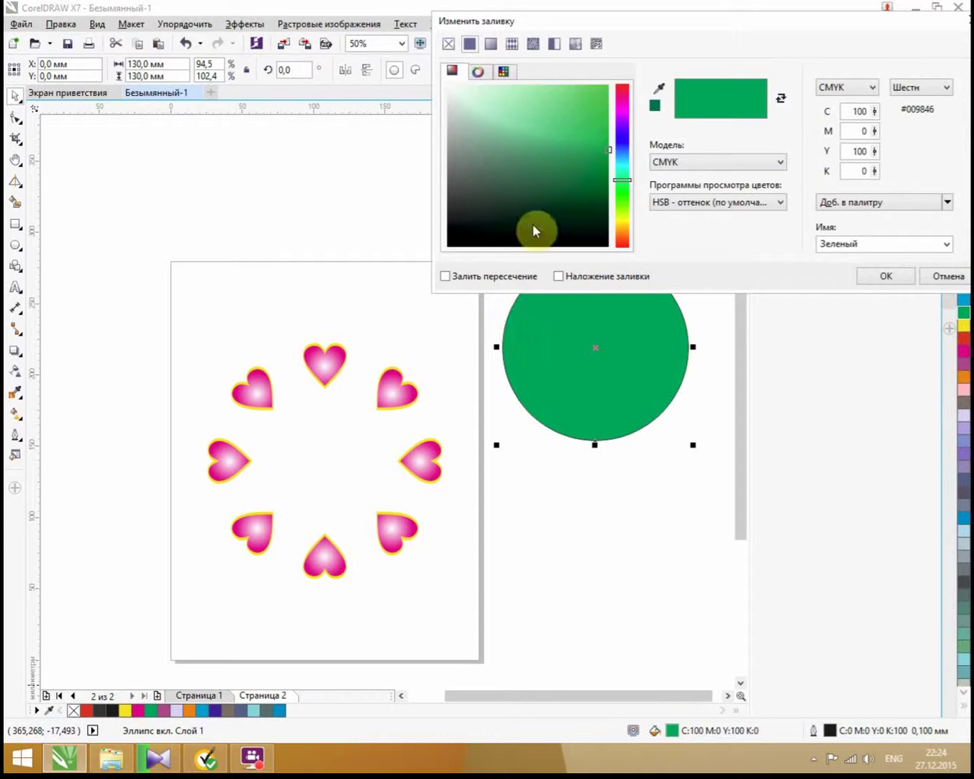
click(491, 44)
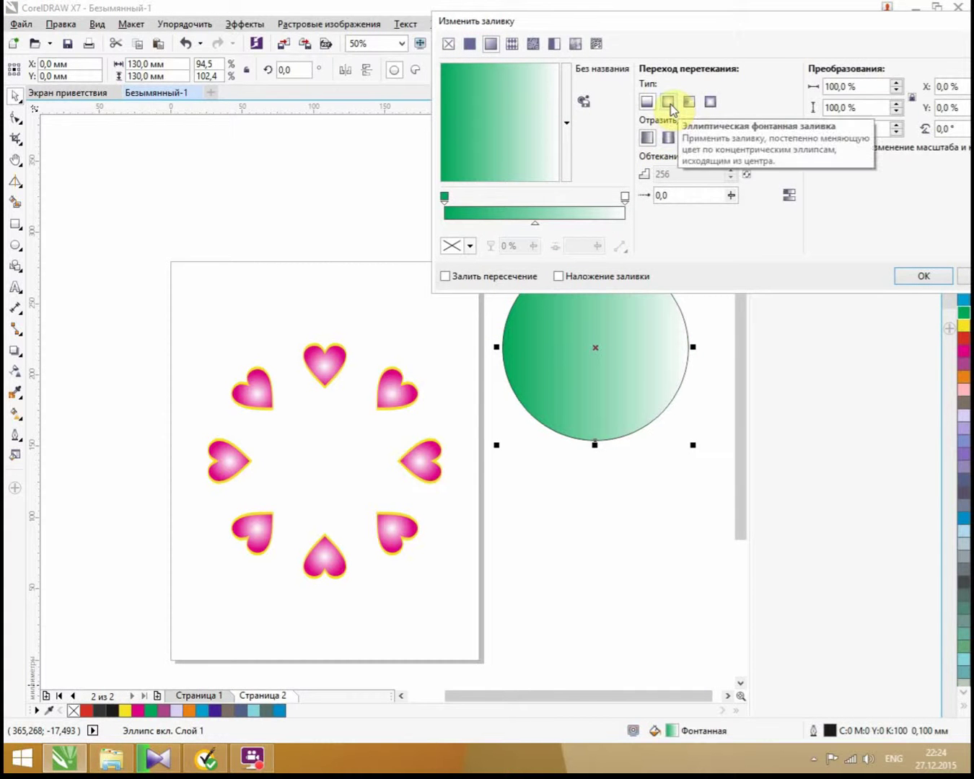
click(669, 102)
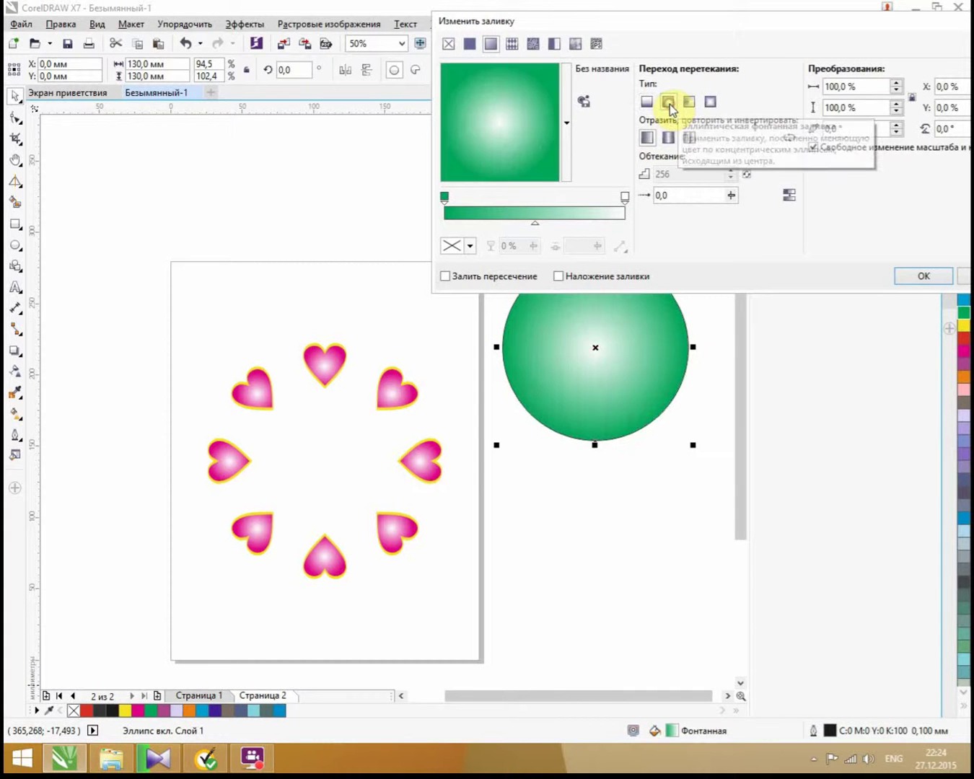
click(921, 277)
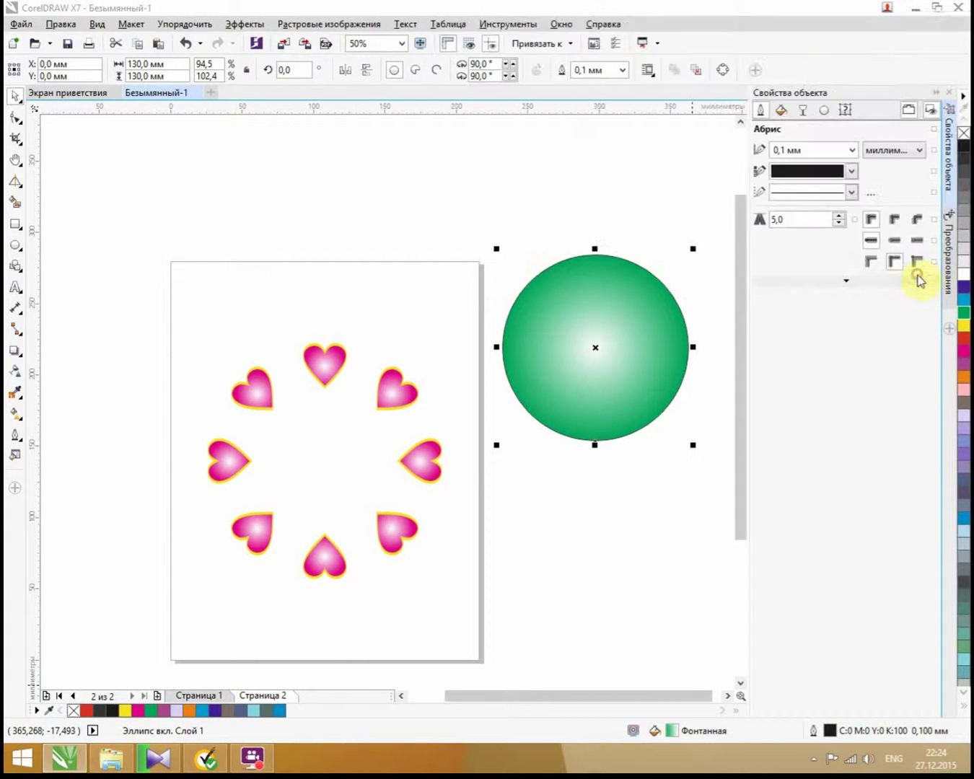
Give the green circle a yellow outline 2.0 mm wide to match the hearts
click(852, 171)
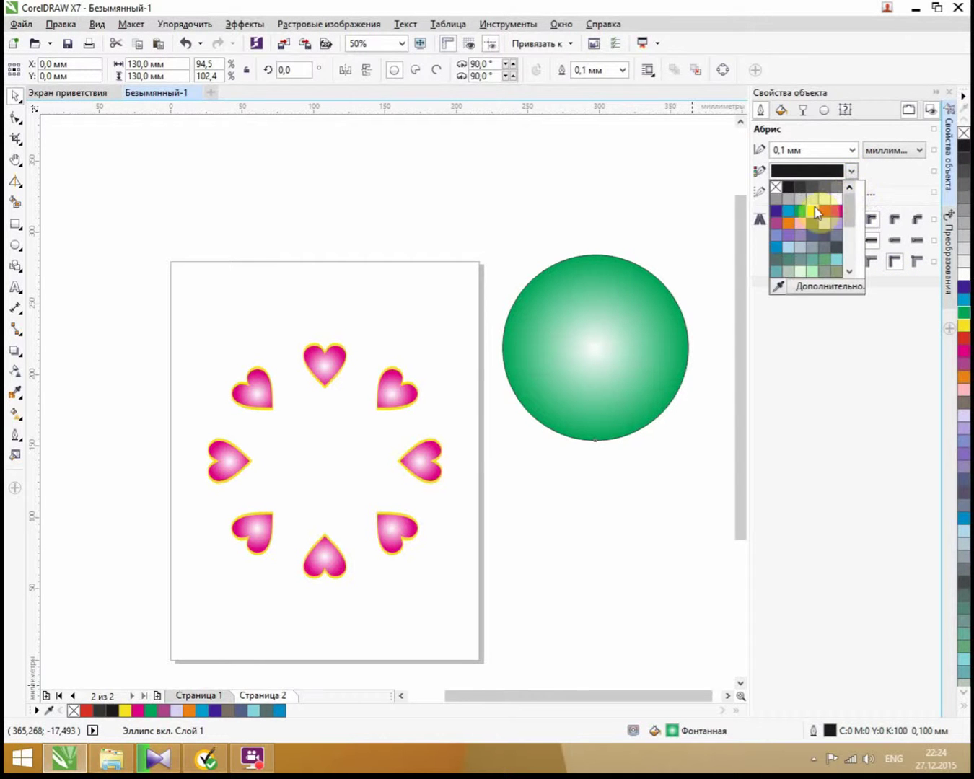
click(813, 210)
click(853, 150)
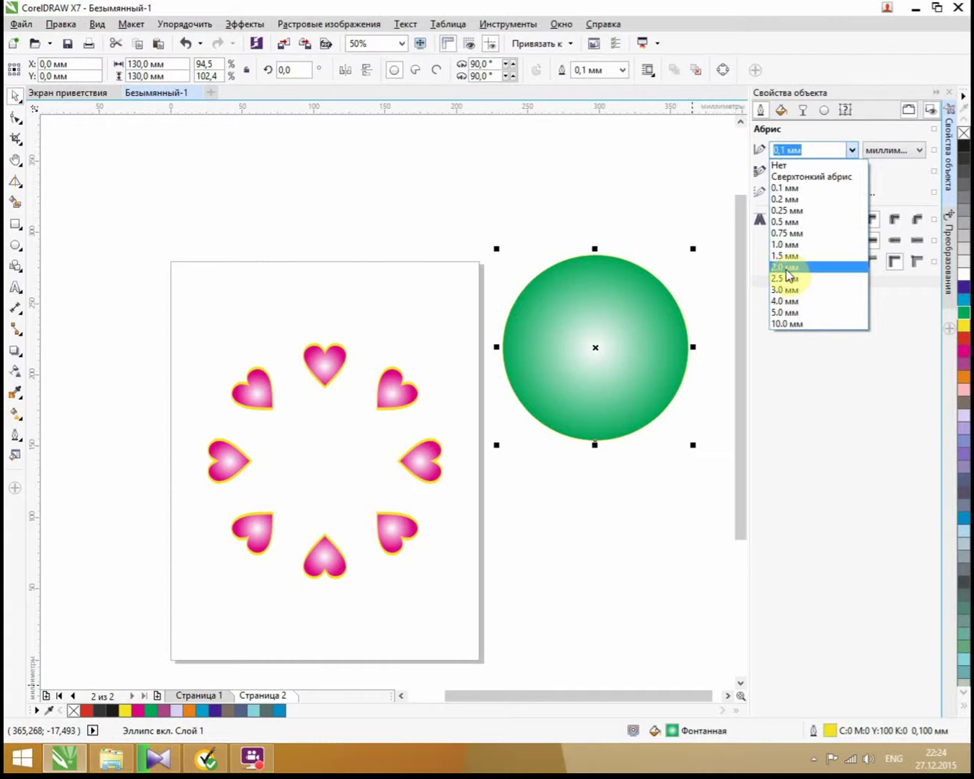
click(786, 269)
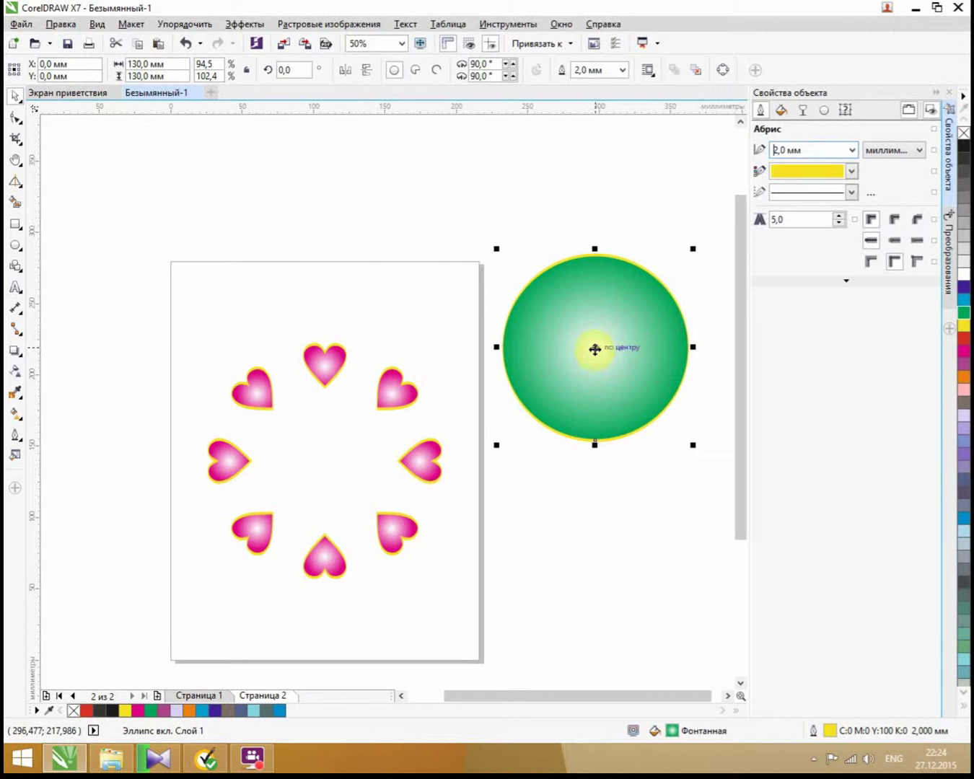
Centre the green circle on the page so that it shares its centre with the heart ring
drag(595, 346, 513, 320)
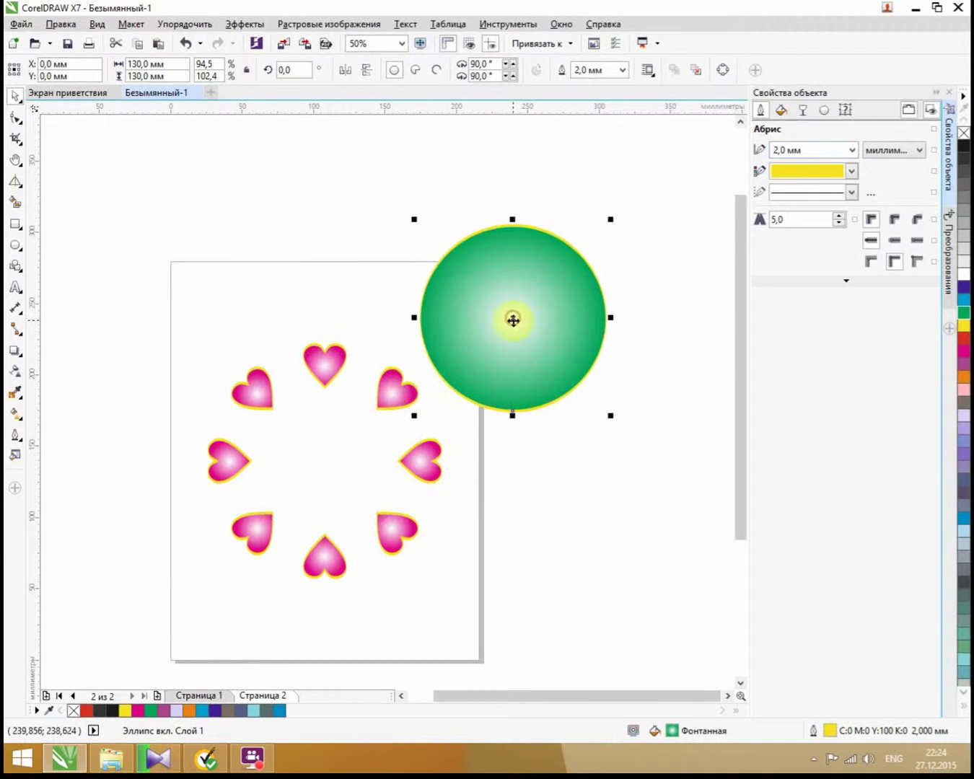
click(321, 372)
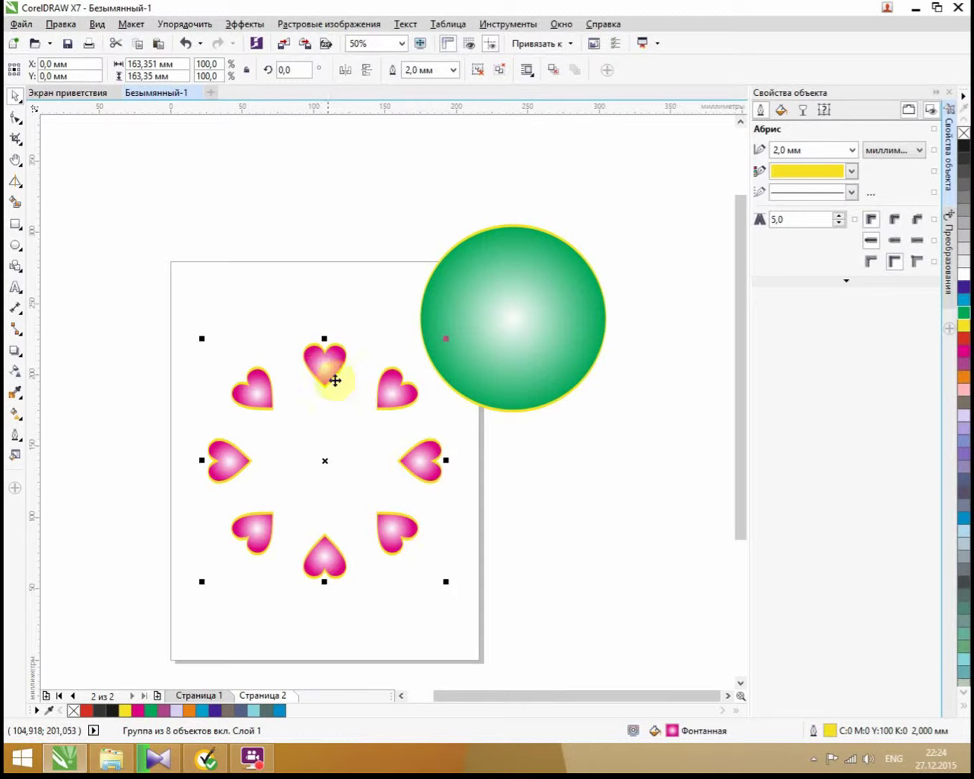
click(495, 315)
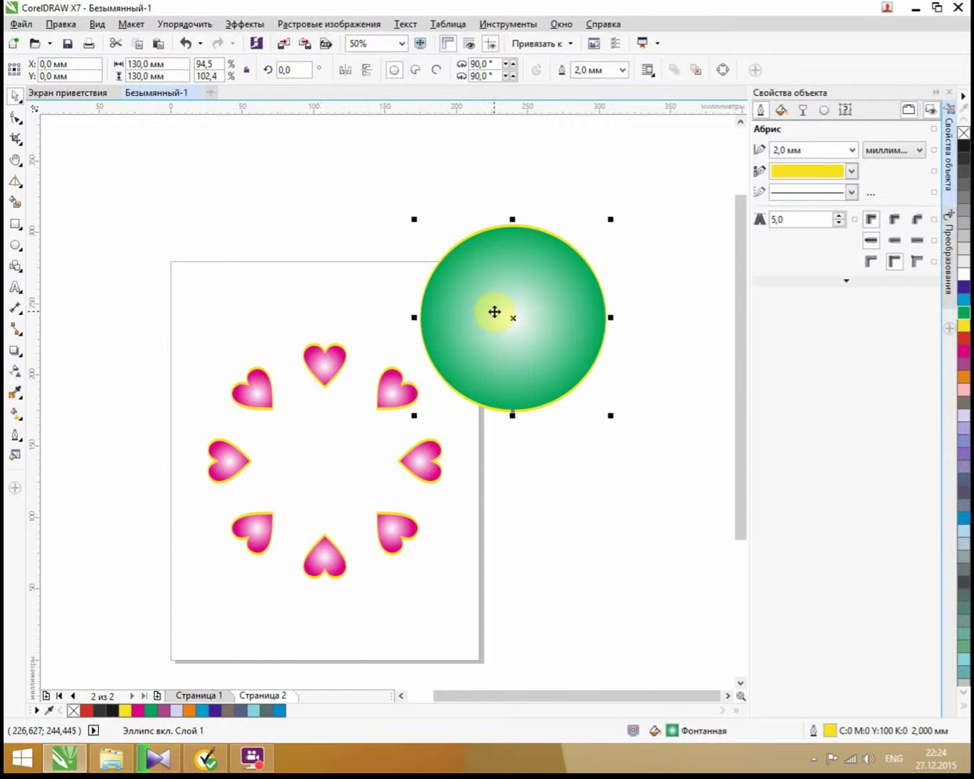
key(p)
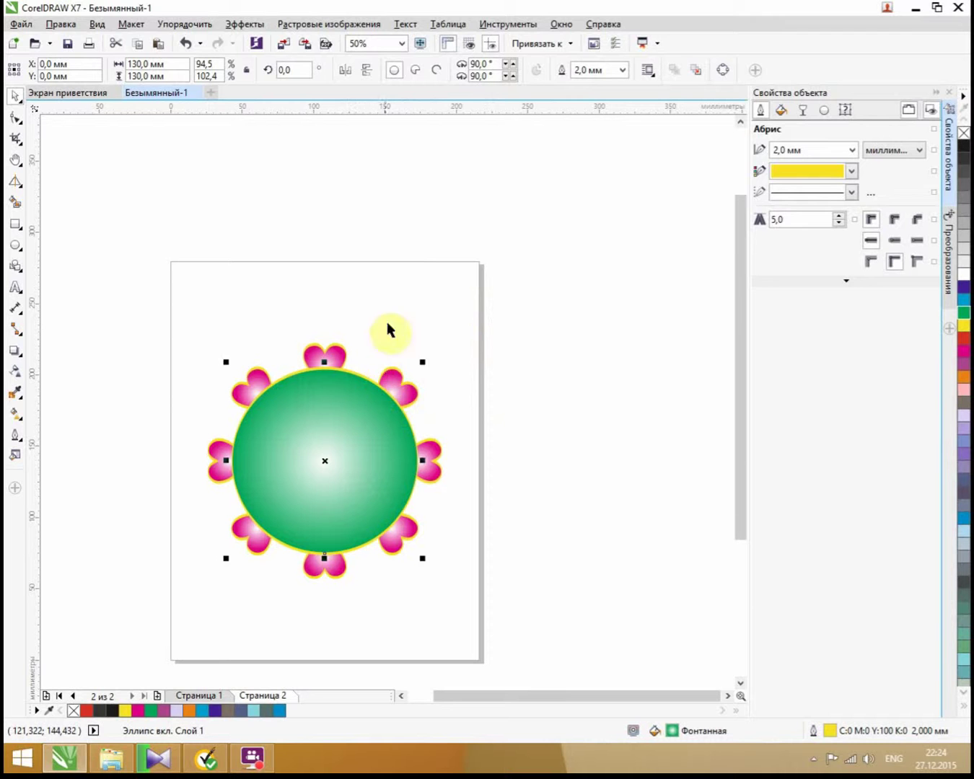
Send the green circle to the back of the layer, behind the hearts, and clear the selection
right_click(335, 455)
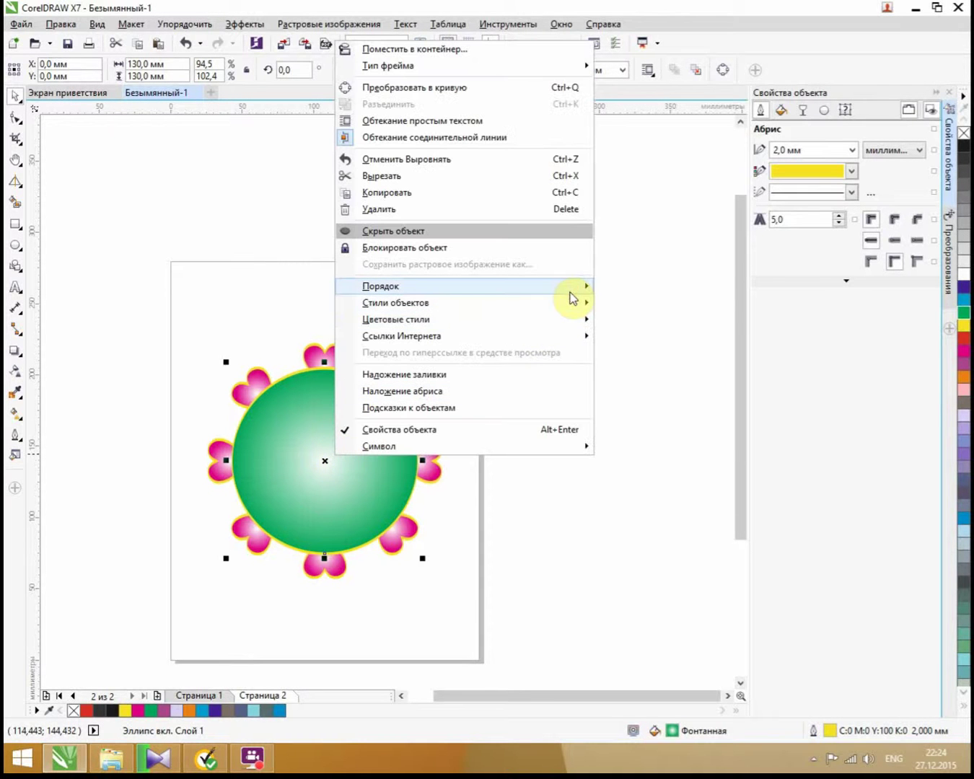
mouse_move(569, 291)
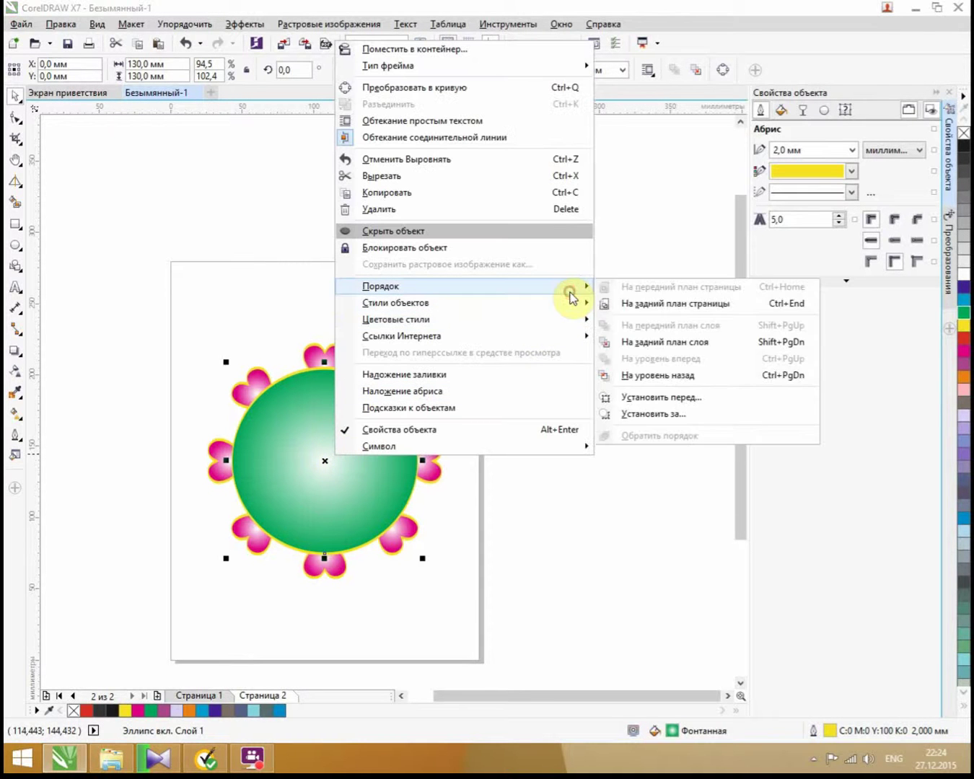
click(634, 340)
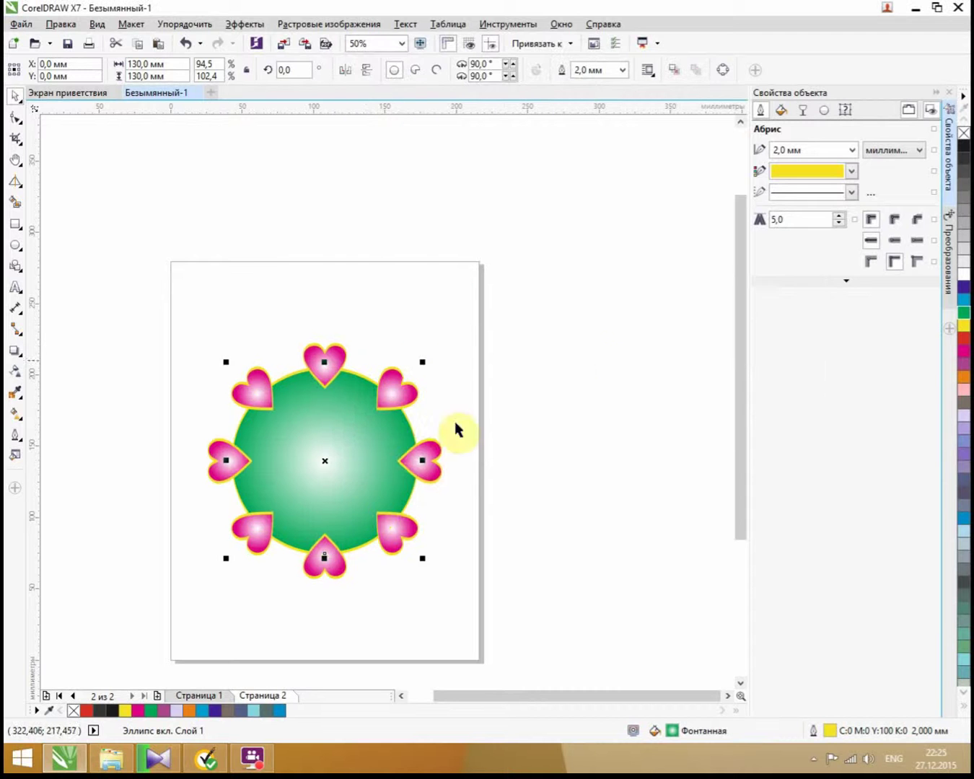
click(341, 614)
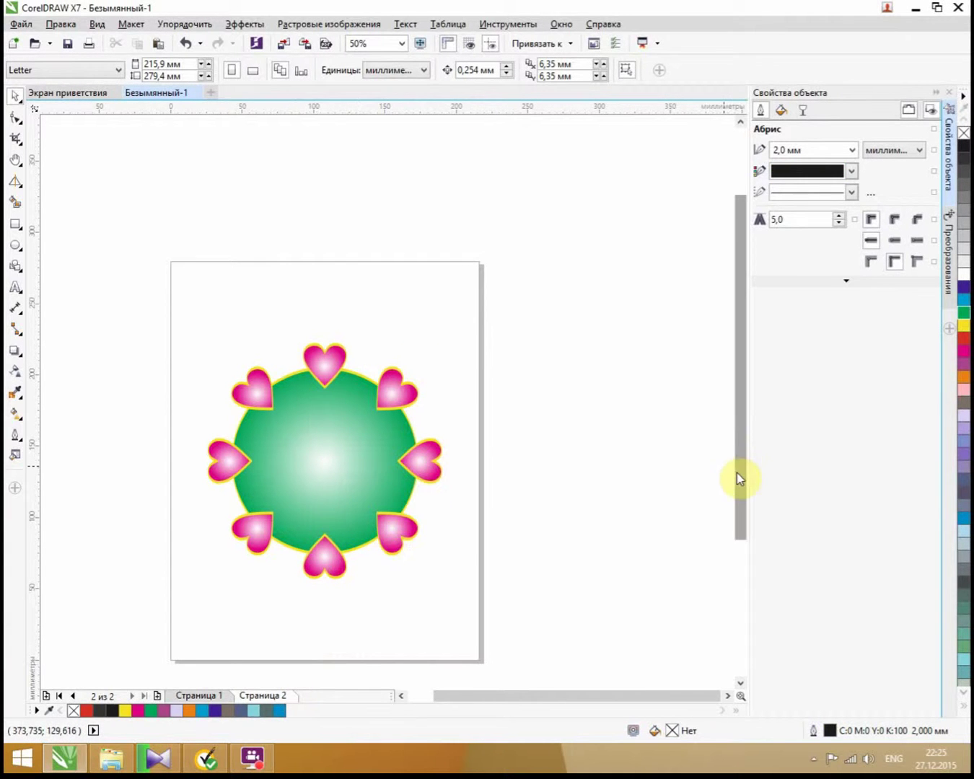
Compare the heart arrangement on page 1 with the one on page 2, ending on page 2
drag(736, 473, 741, 514)
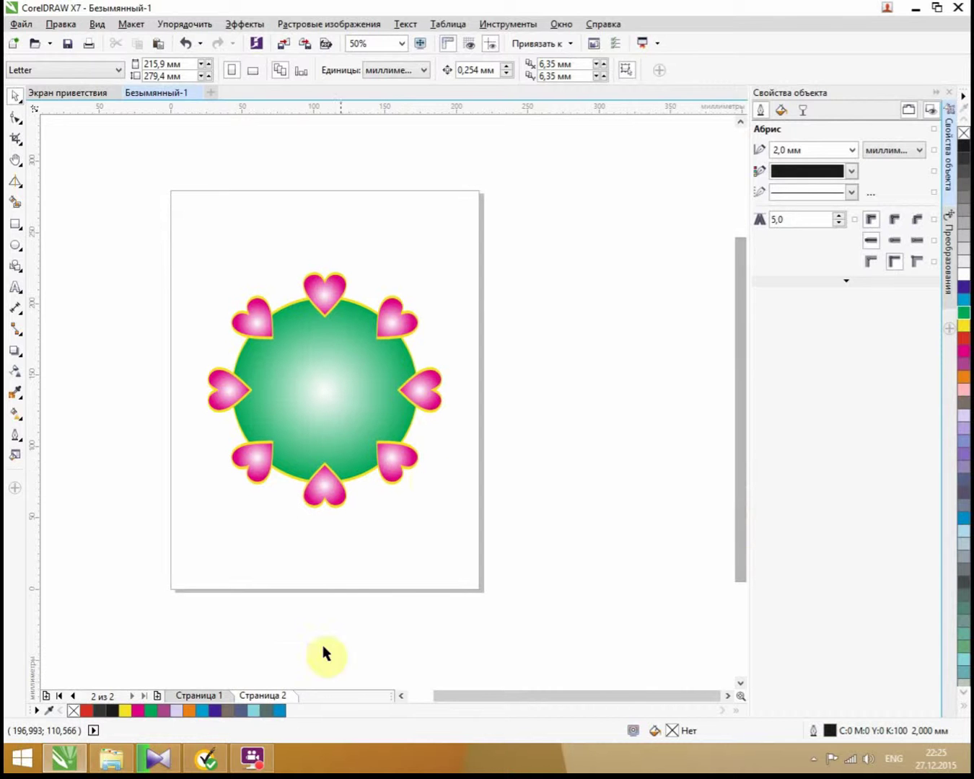
click(199, 696)
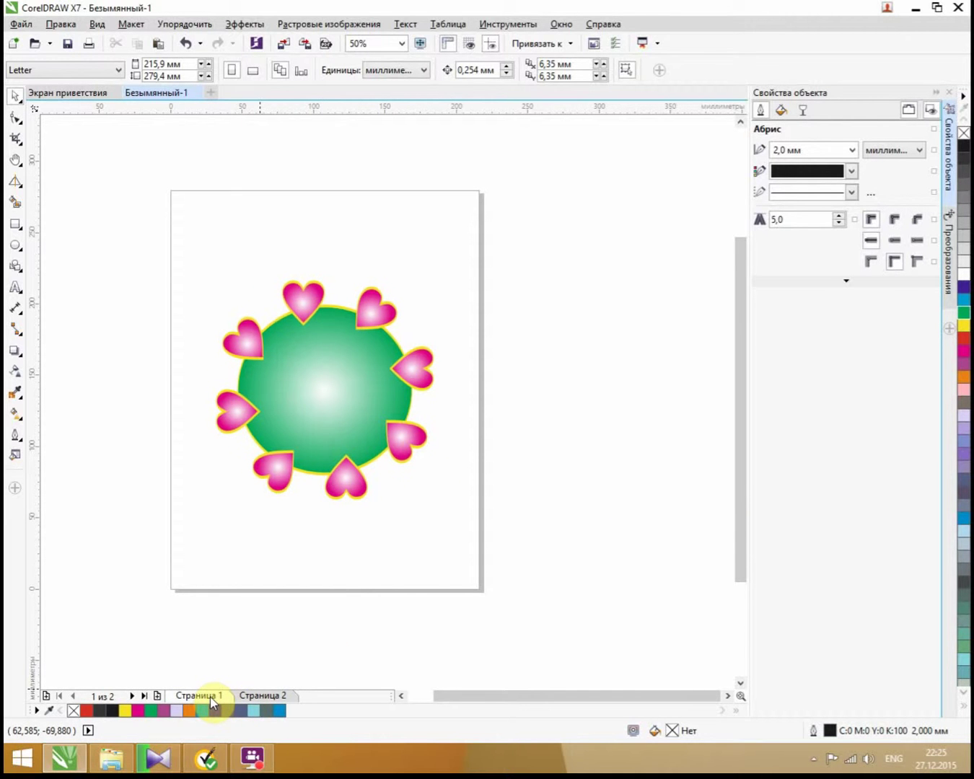
click(324, 700)
click(259, 695)
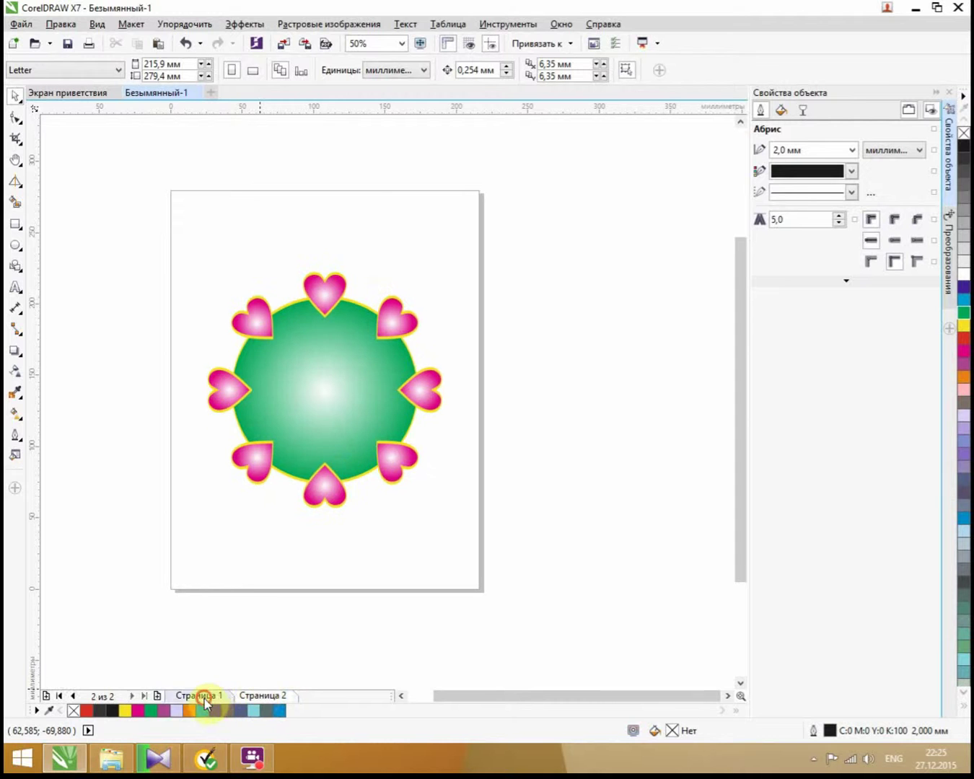
click(204, 696)
click(259, 695)
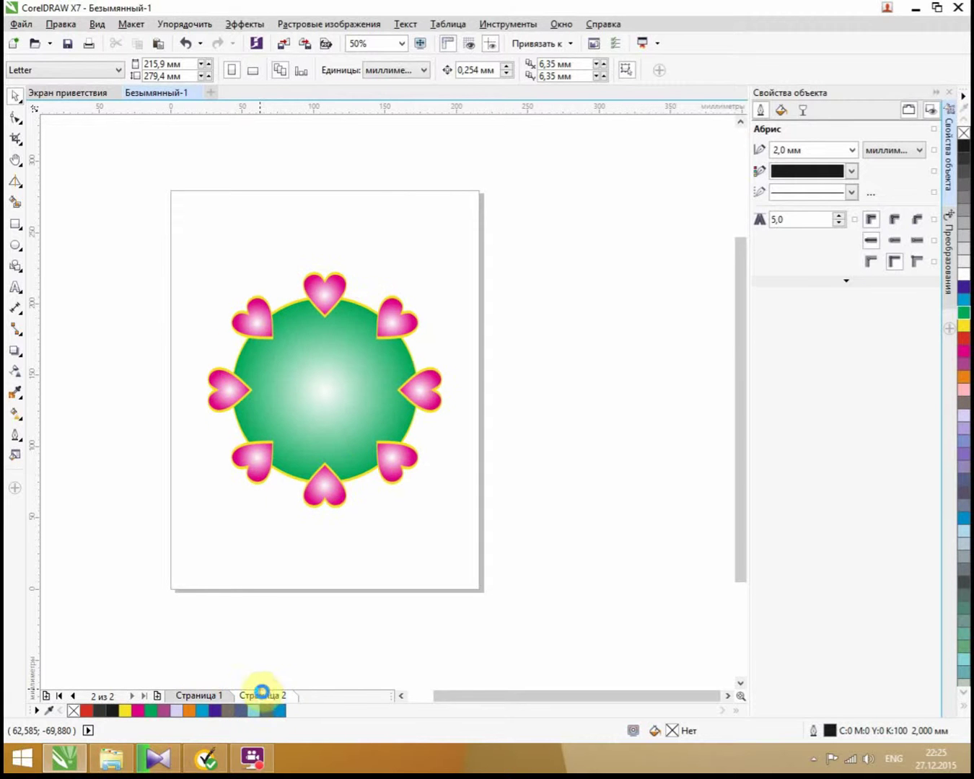
click(189, 695)
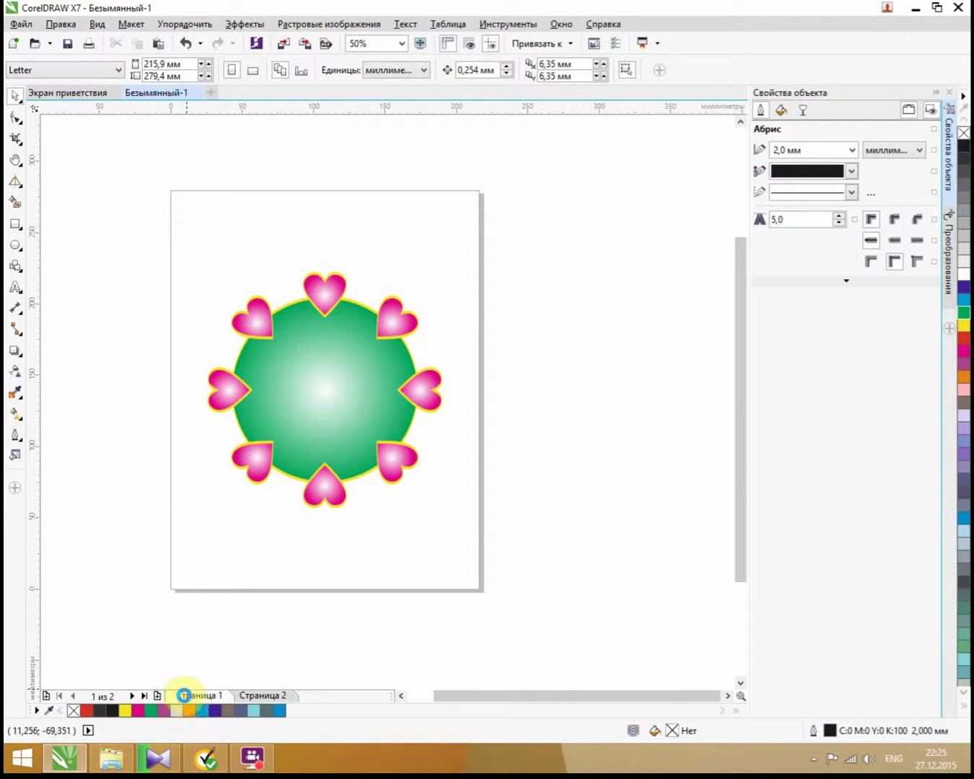
click(260, 697)
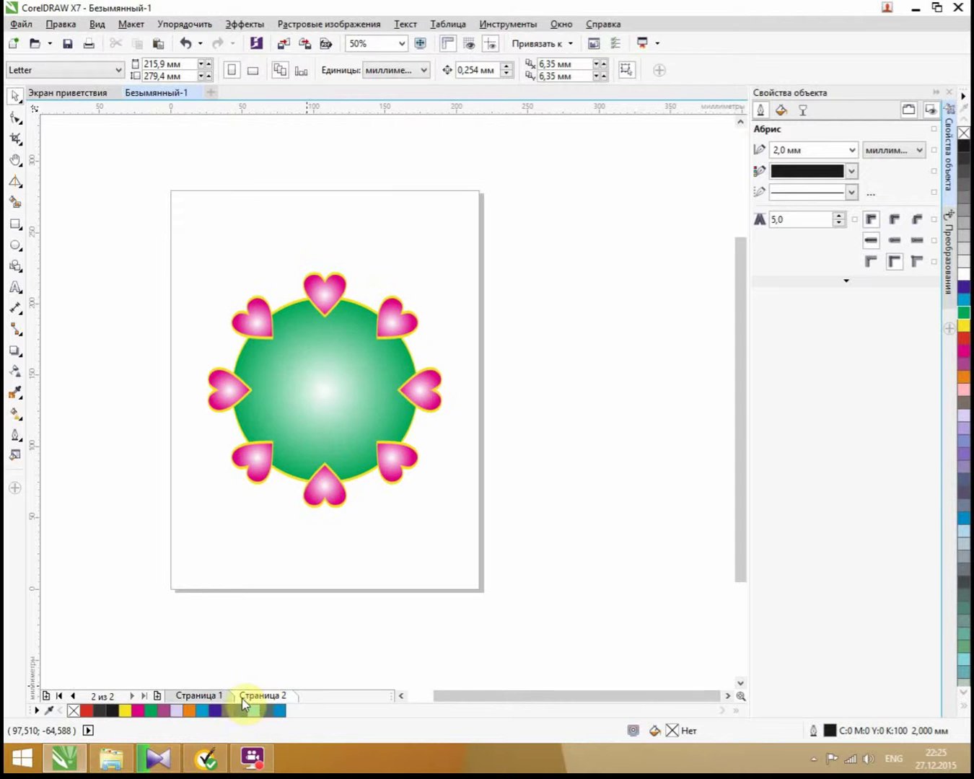
click(178, 697)
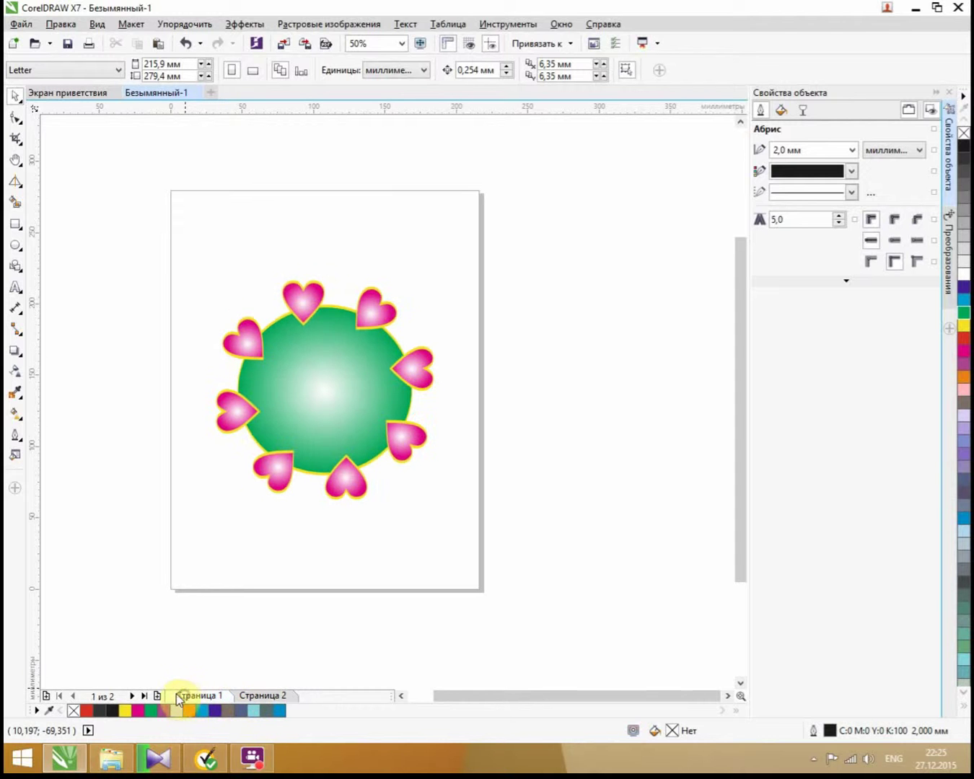
click(254, 697)
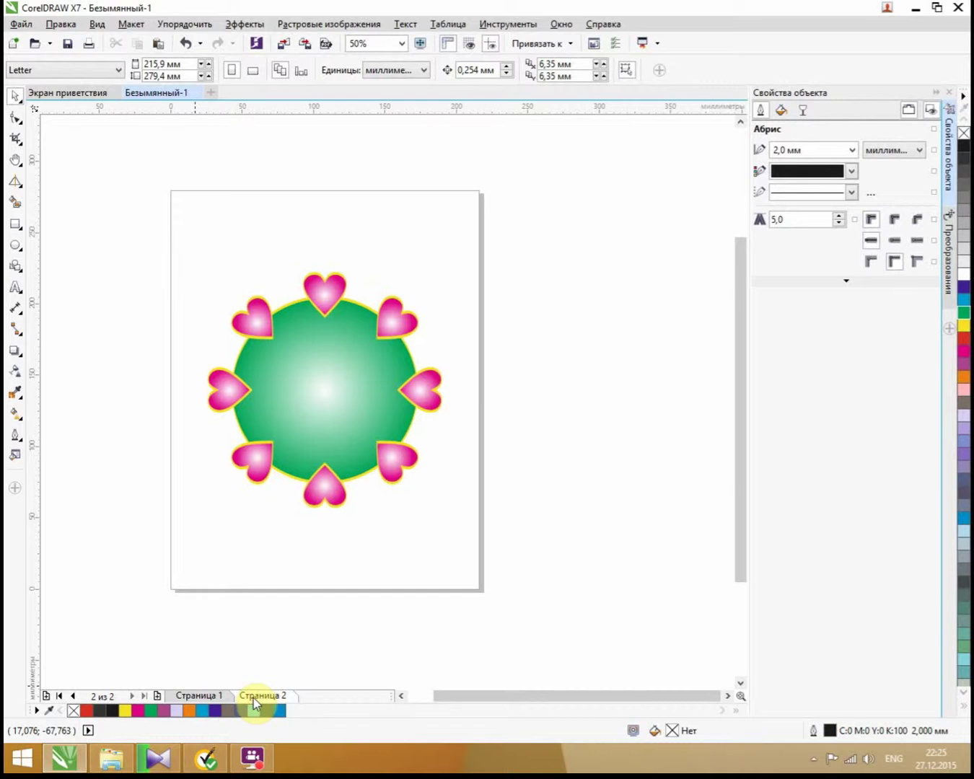
click(204, 696)
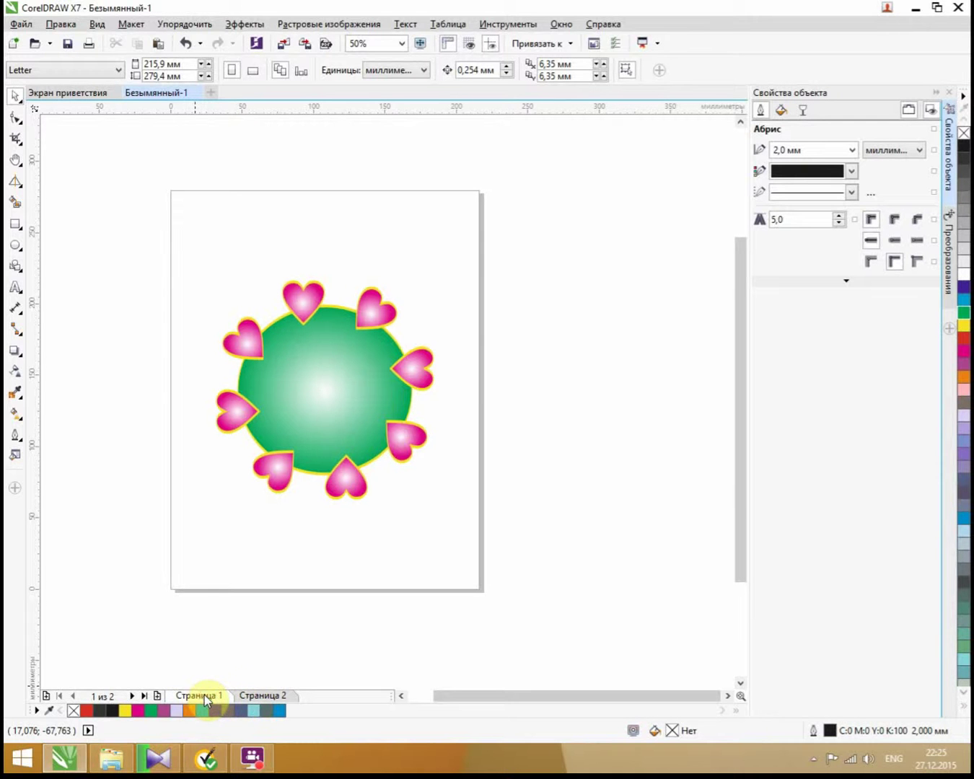
click(263, 697)
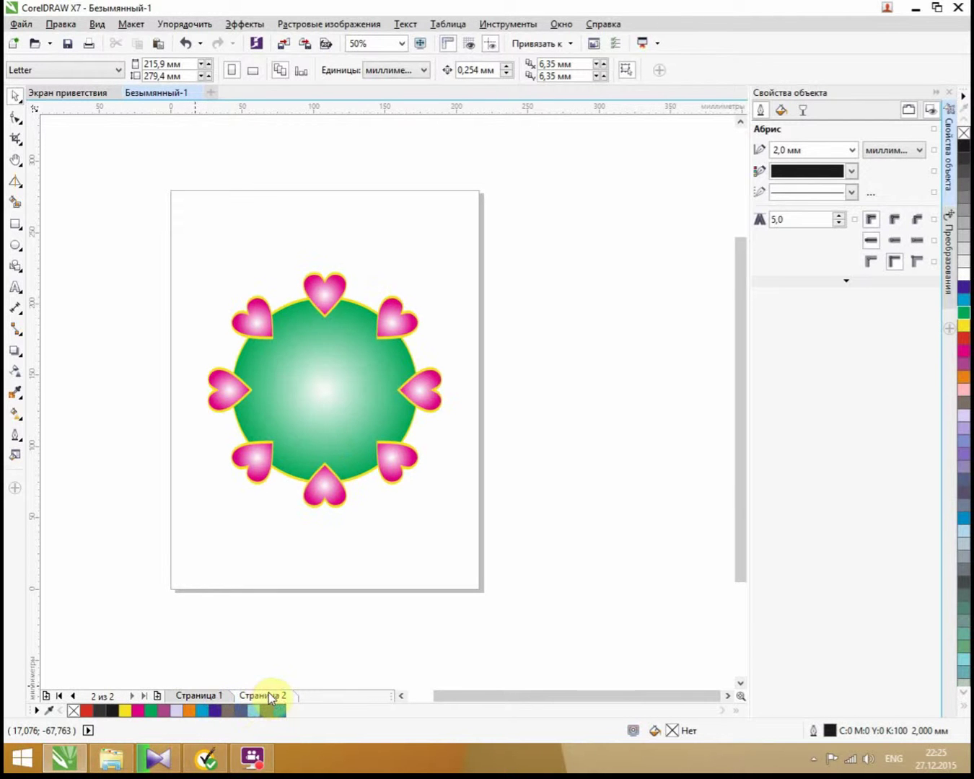